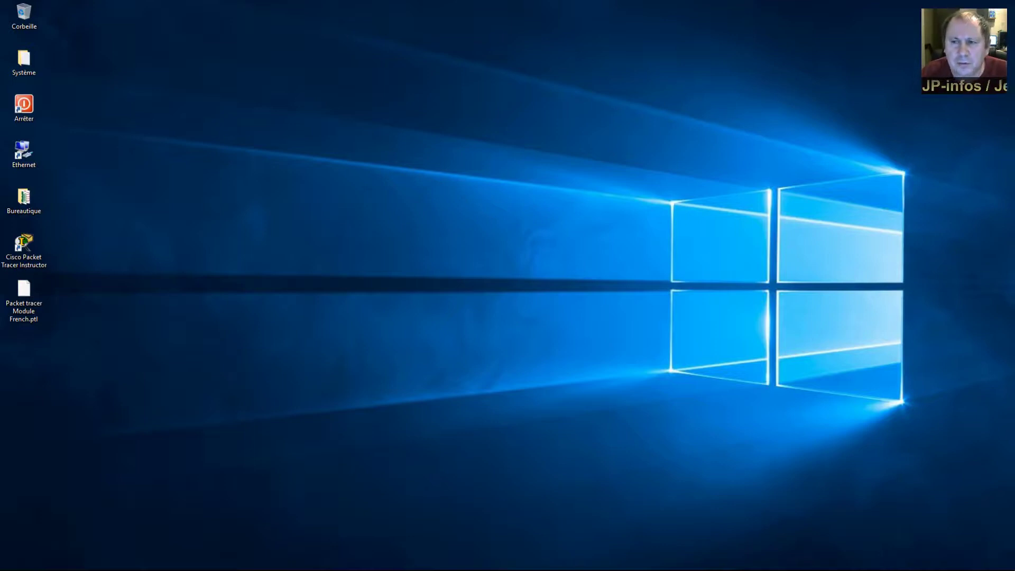
# Launch Cisco Packet Tracer Instructor from the desktop and display its version information
pyautogui.click(31, 260)
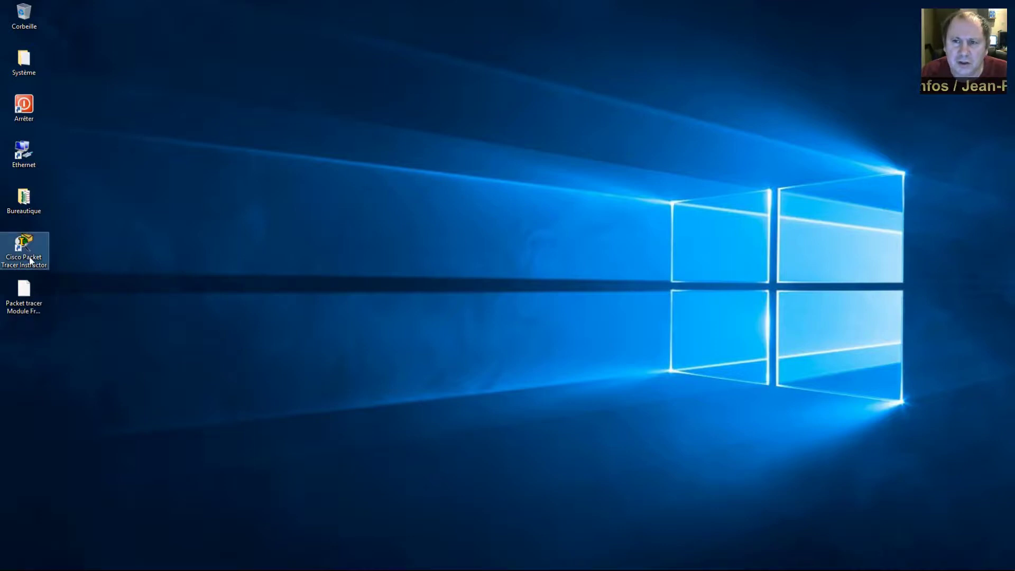
pyautogui.doubleClick(27, 243)
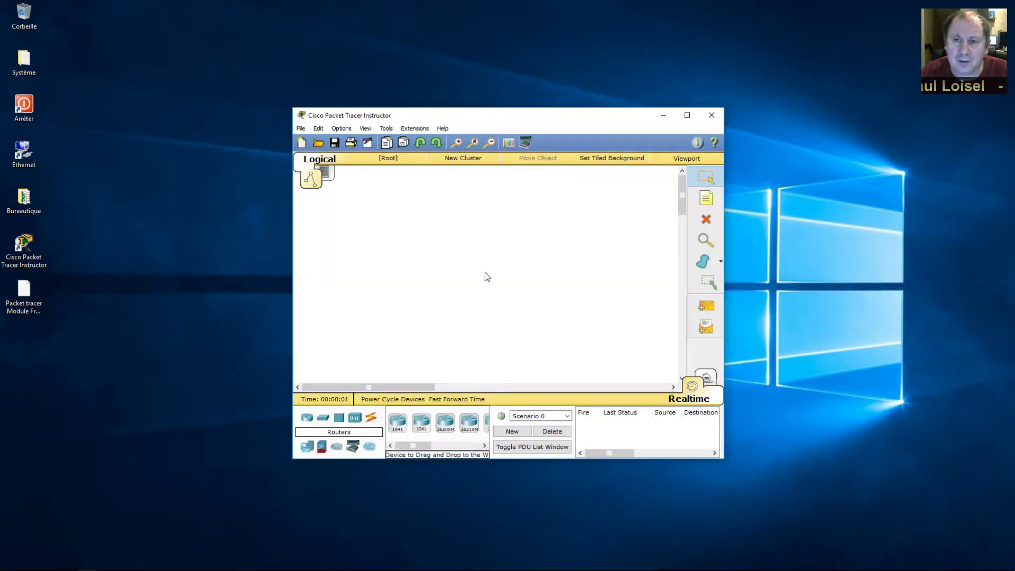
pyautogui.click(443, 129)
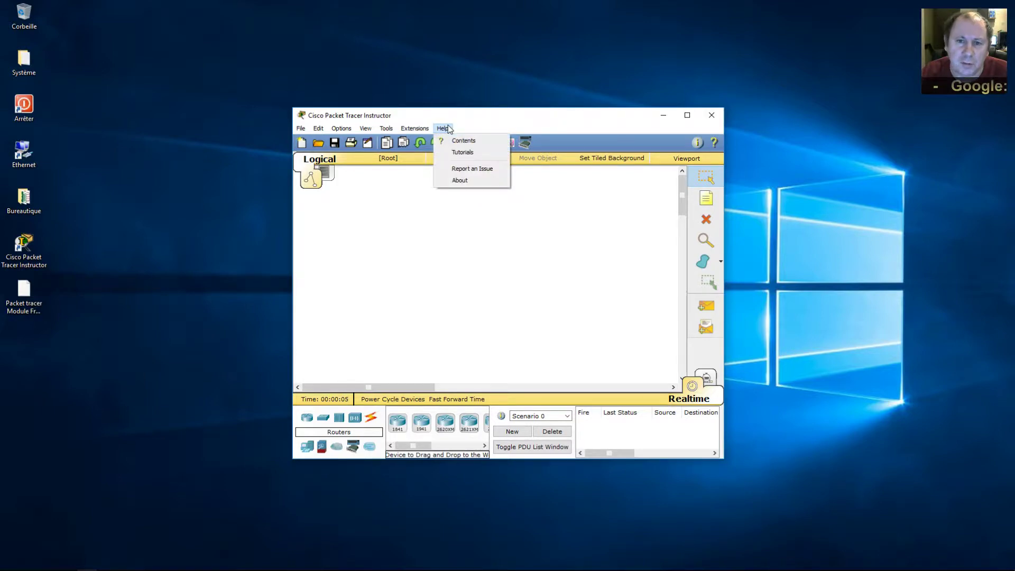
pyautogui.click(460, 180)
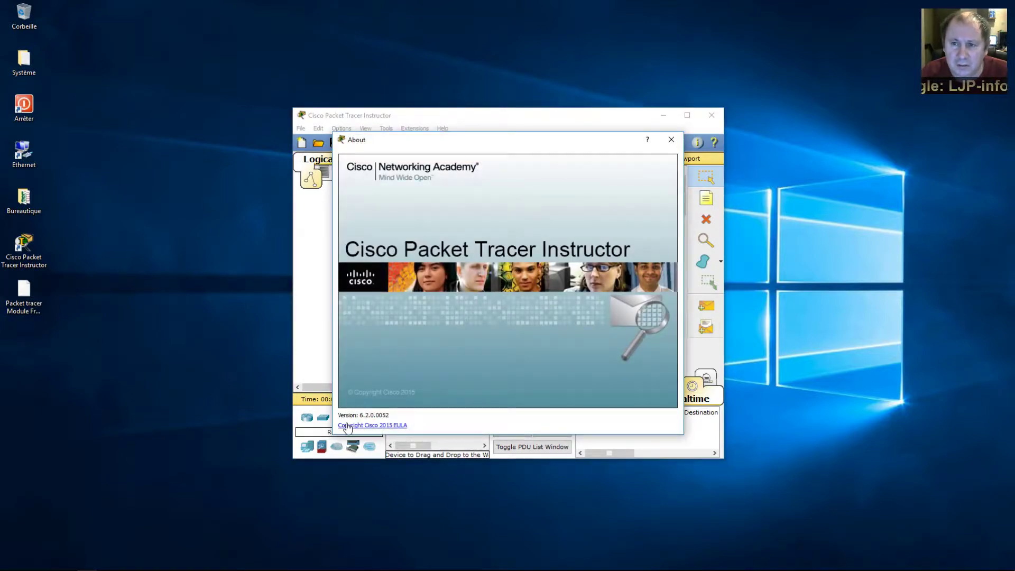
# Read the Cisco Packet Tracer license agreement through to its end, and close it along with the version information
pyautogui.click(371, 427)
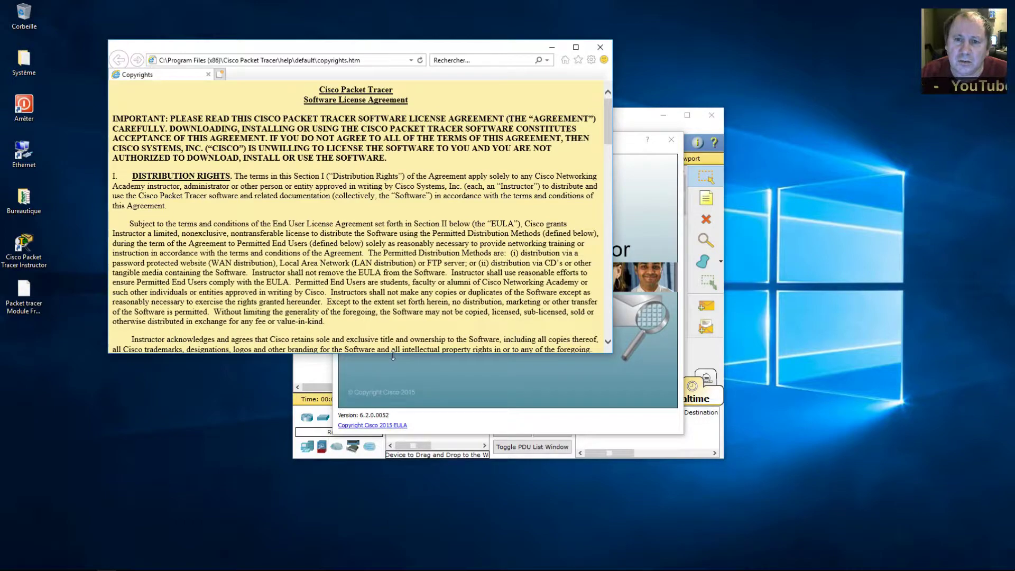
pyautogui.moveTo(393, 356); pyautogui.dragTo(387, 496)
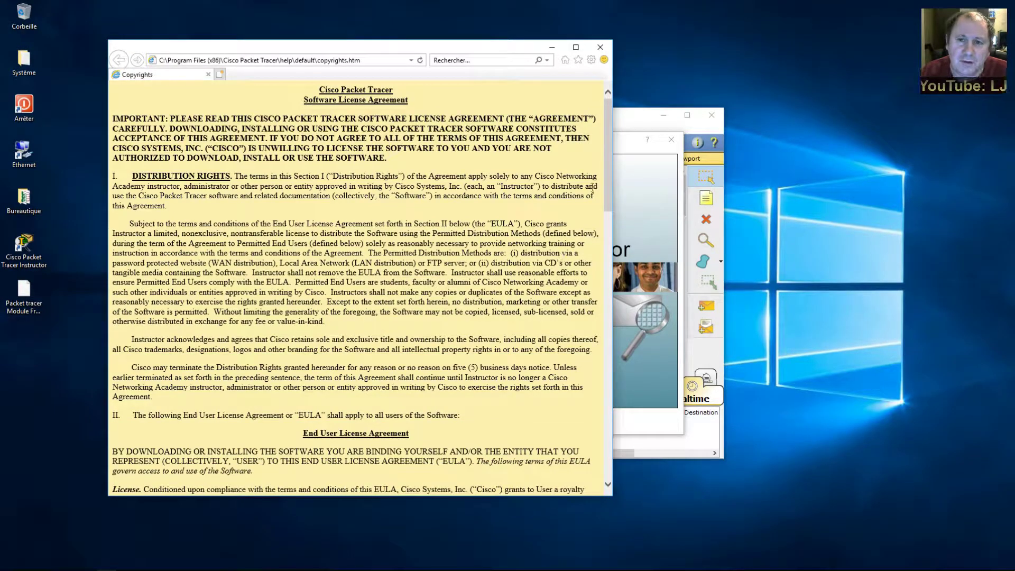
pyautogui.moveTo(610, 170); pyautogui.dragTo(609, 436)
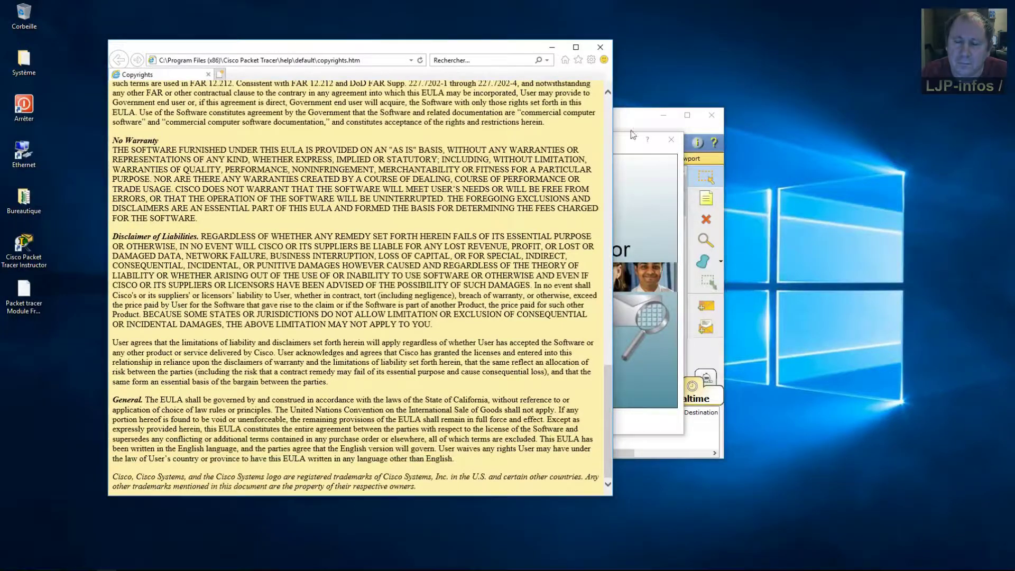
pyautogui.click(601, 48)
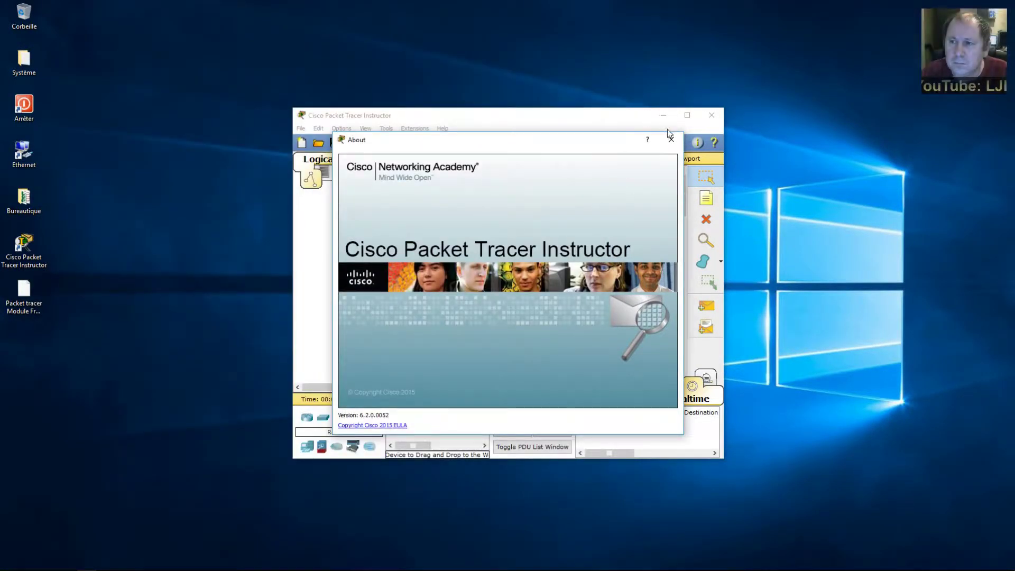
pyautogui.click(672, 139)
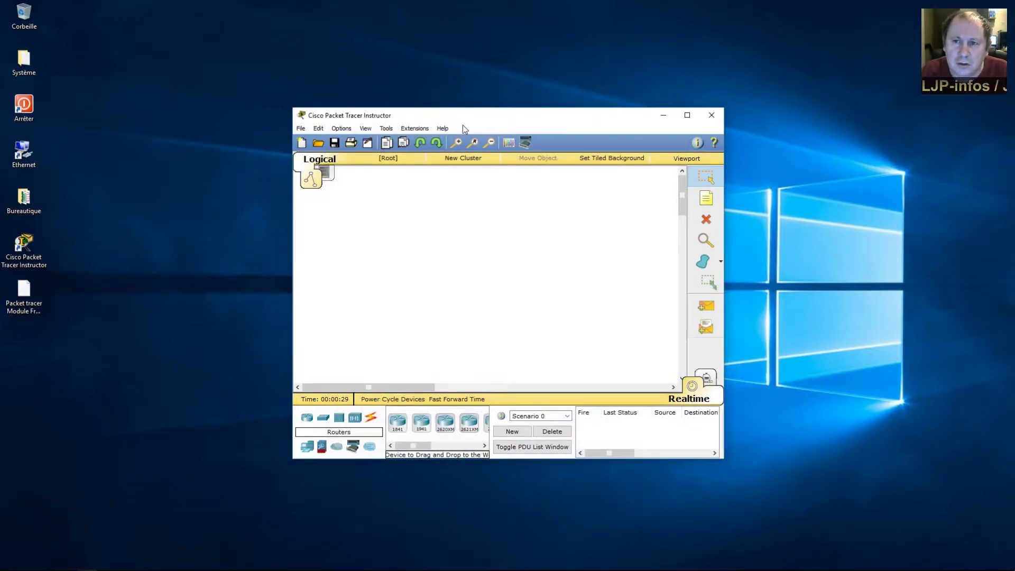
# Check which interface languages the Packet Tracer preferences offer, and close the program
pyautogui.click(338, 128)
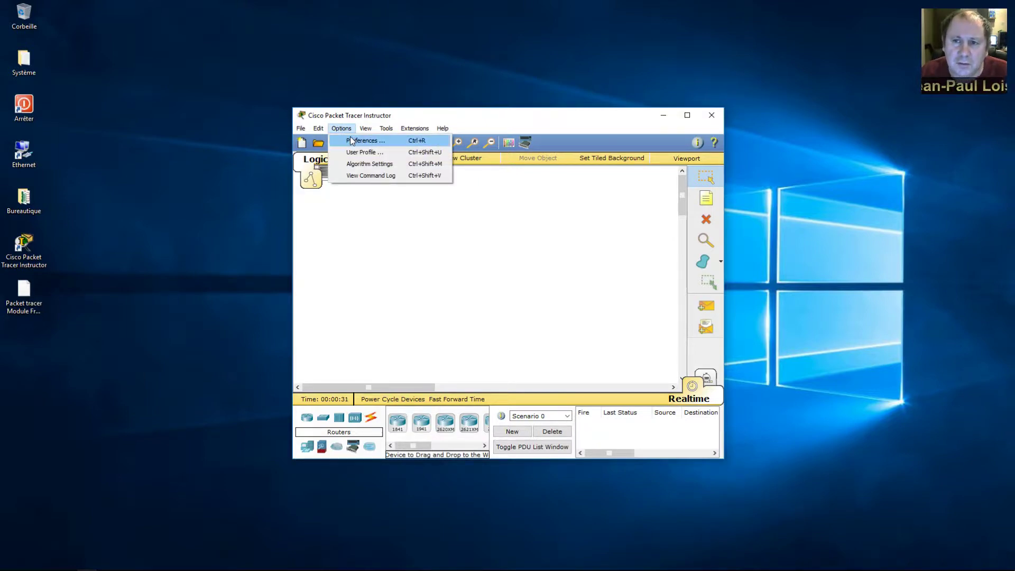
pyautogui.click(354, 141)
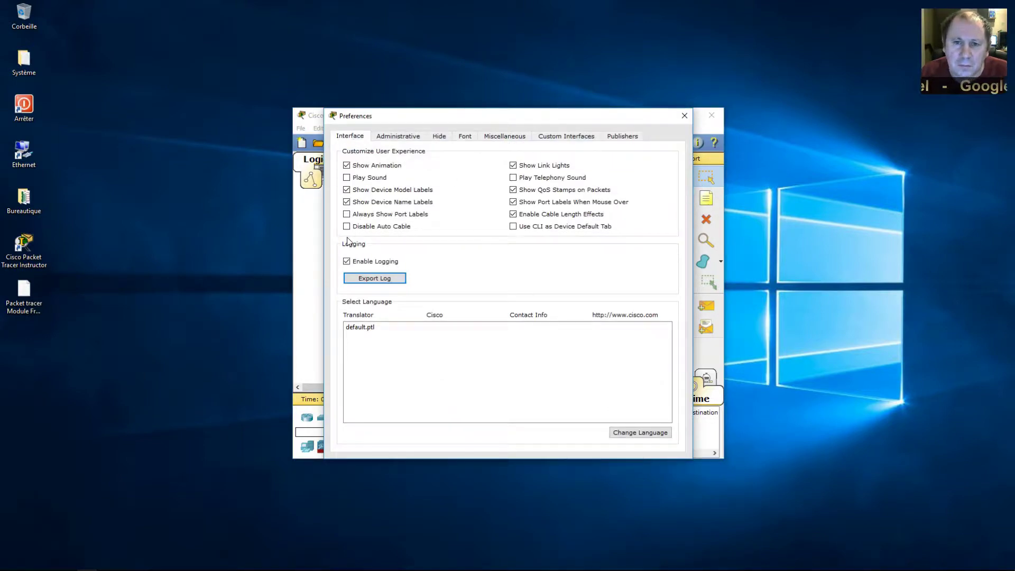
pyautogui.click(366, 328)
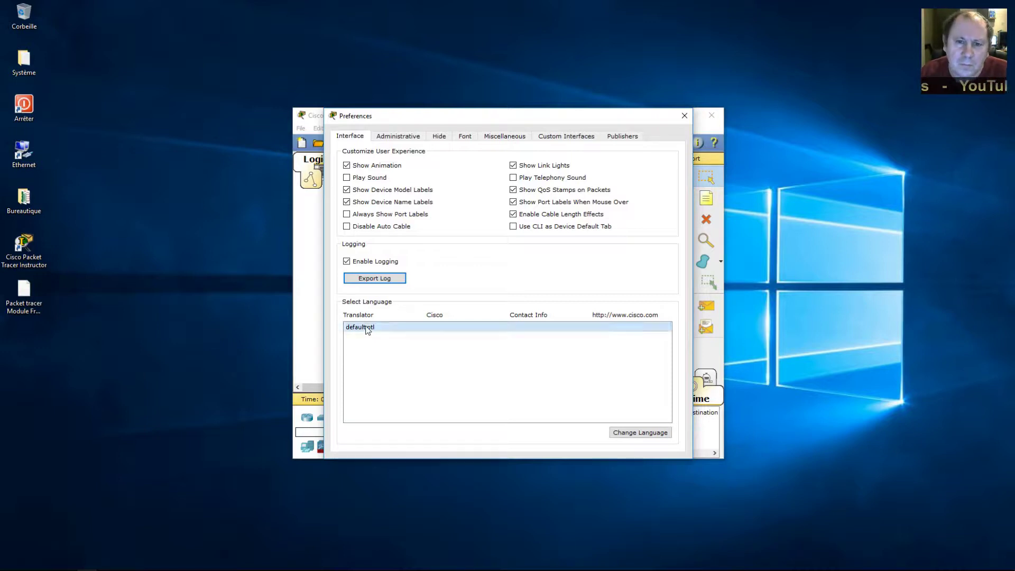
pyautogui.click(638, 434)
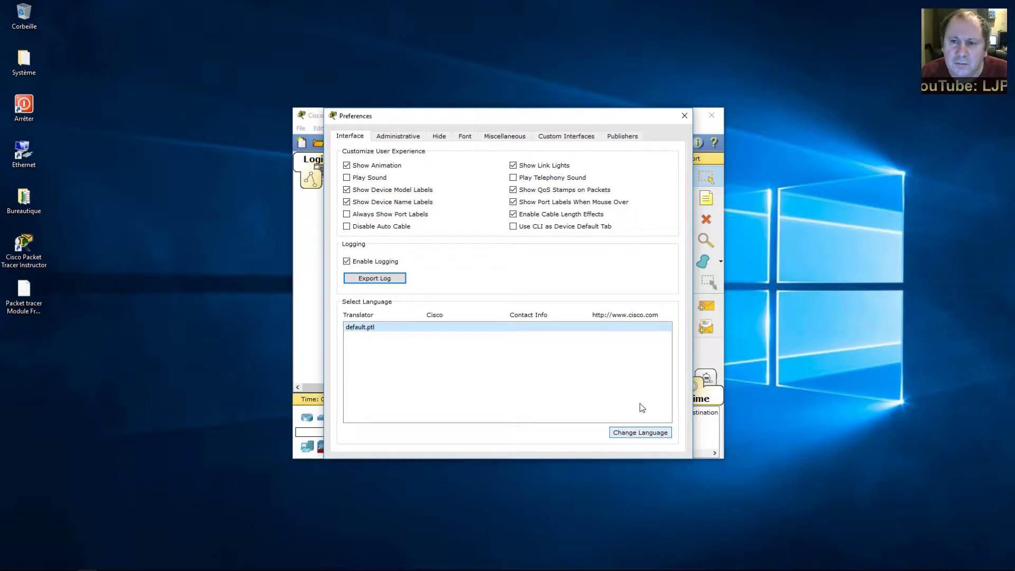
pyautogui.click(685, 115)
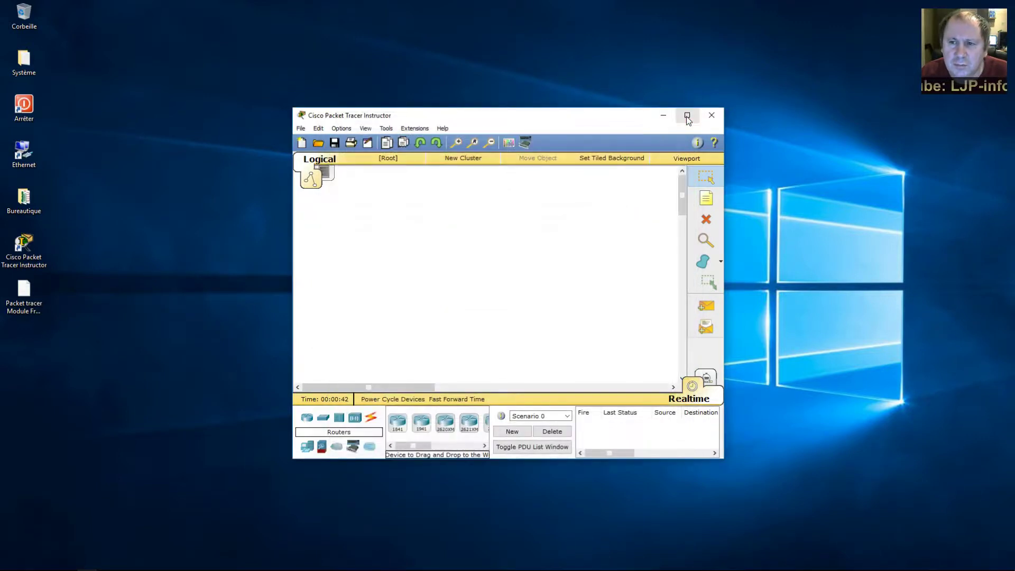
pyautogui.click(717, 117)
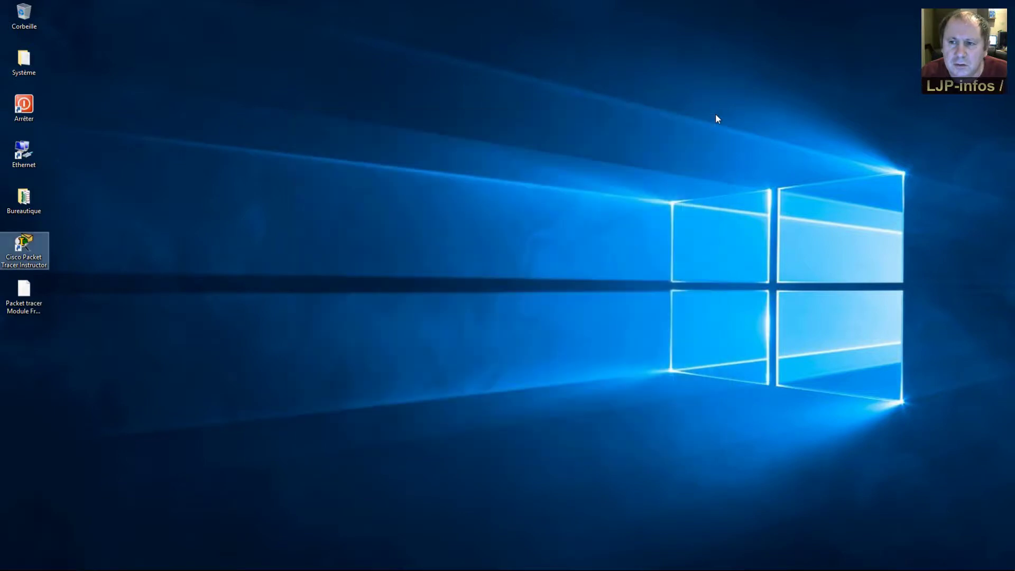
# Open the languages folder inside the Cisco Packet Tracer installation directory, starting from the desktop shortcut's file location
pyautogui.click(32, 310)
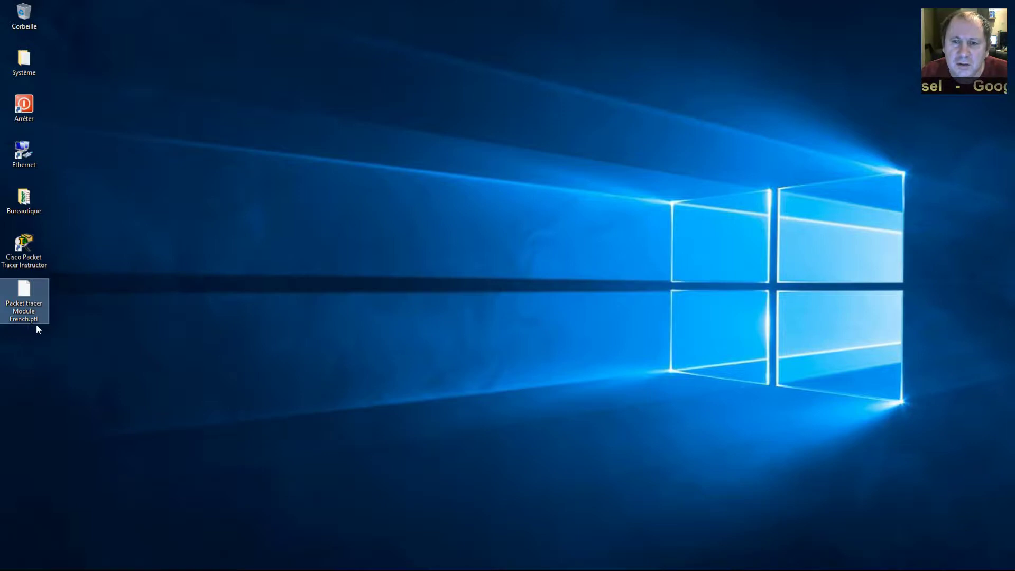
pyautogui.rightClick(23, 255)
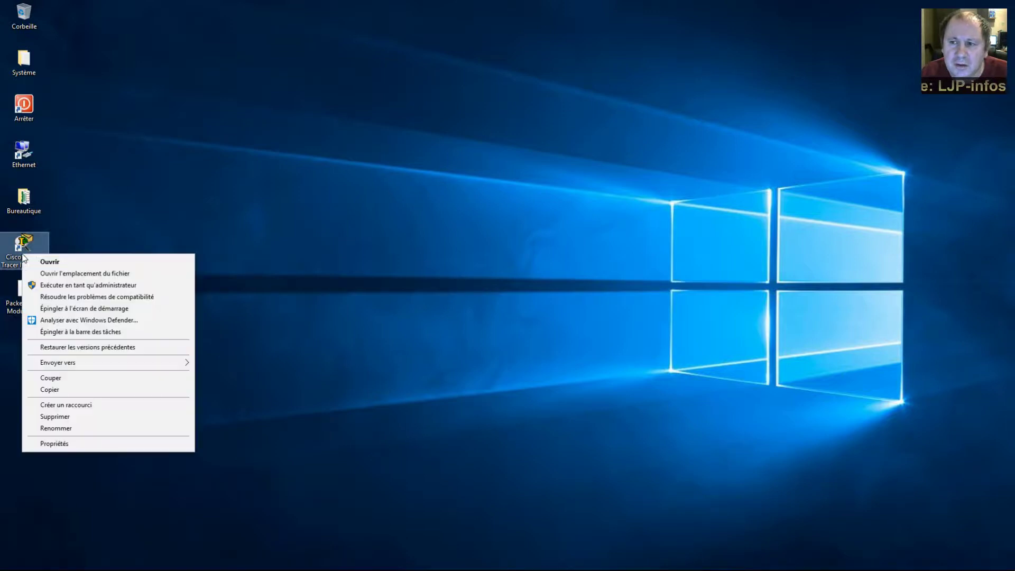
pyautogui.click(59, 273)
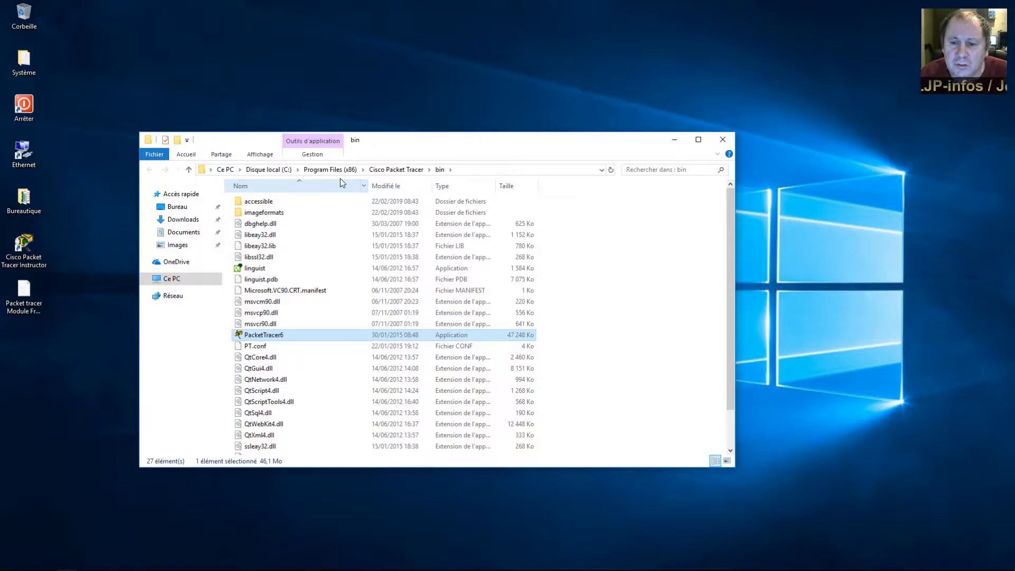
pyautogui.click(396, 170)
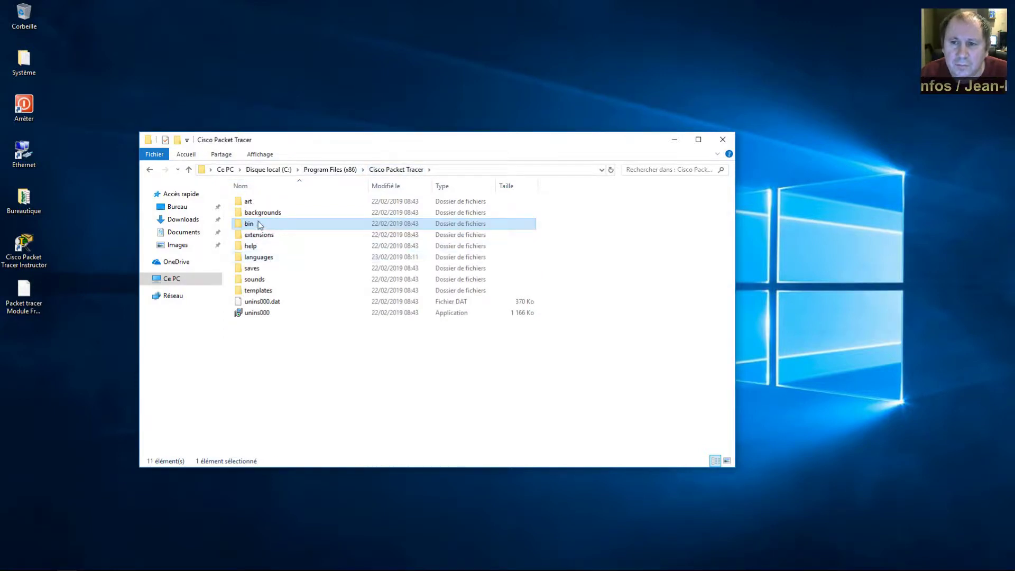
pyautogui.moveTo(253, 223); pyautogui.dragTo(260, 264)
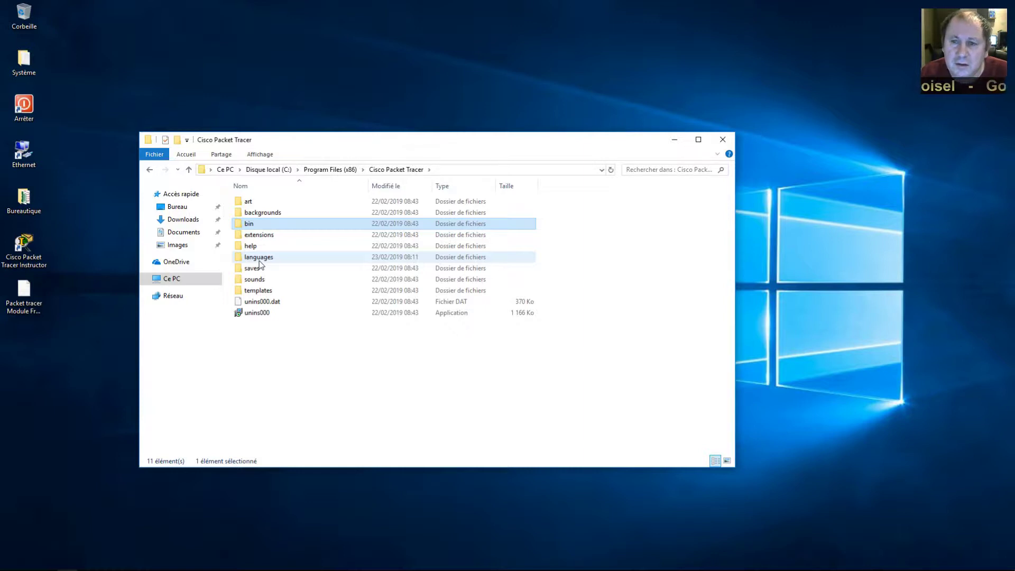
pyautogui.doubleClick(260, 260)
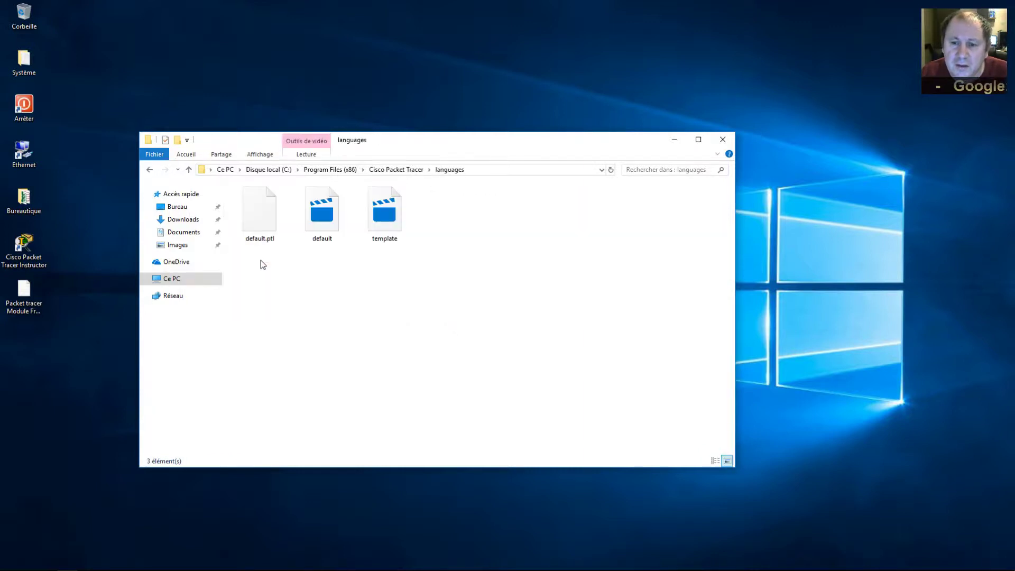
# Move the desktop file Packet tracer Module French.ptl into the languages folder with administrator rights, and close the folder window
pyautogui.click(25, 312)
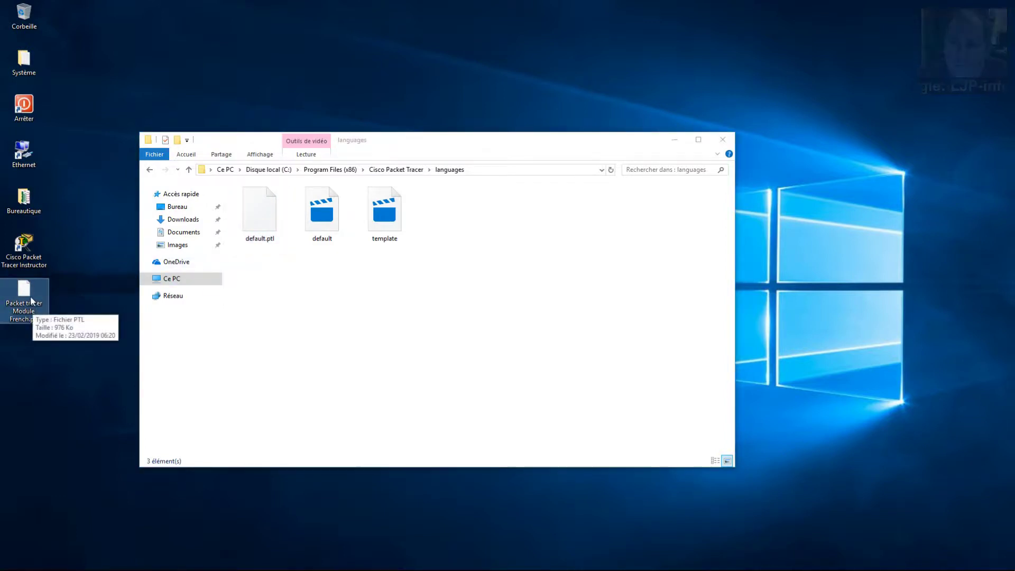
pyautogui.moveTo(32, 301); pyautogui.dragTo(452, 227)
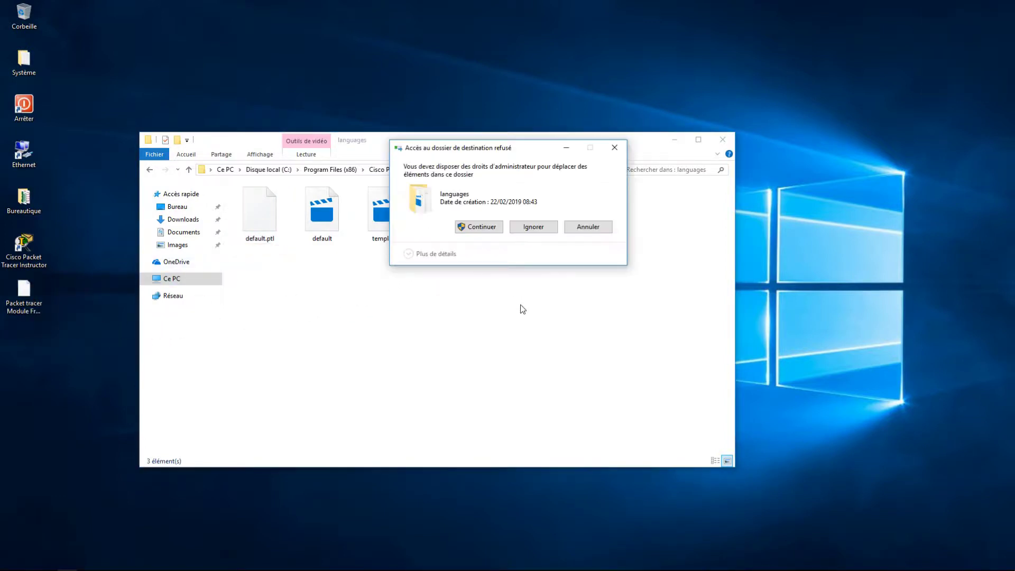
pyautogui.click(465, 227)
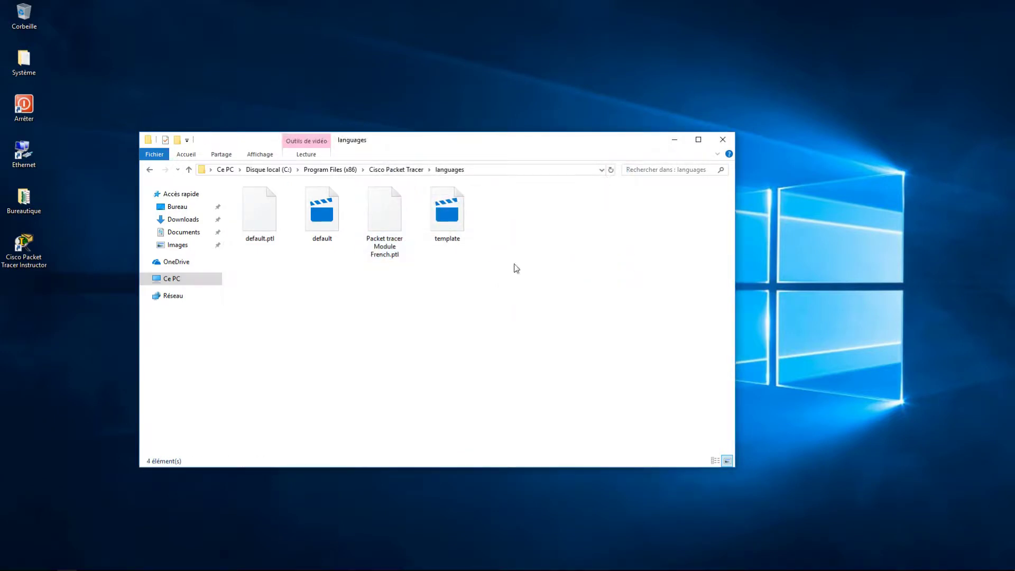
pyautogui.click(722, 139)
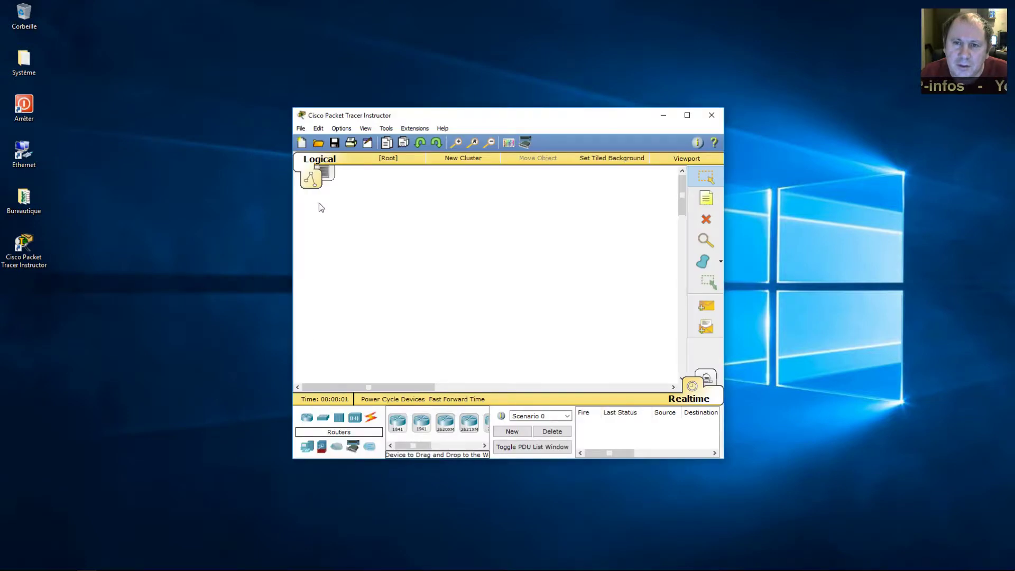
# In Cisco Packet Tracer, change the interface language to Packet tracer Module French.ptl and acknowledge the restart notice
pyautogui.click(338, 128)
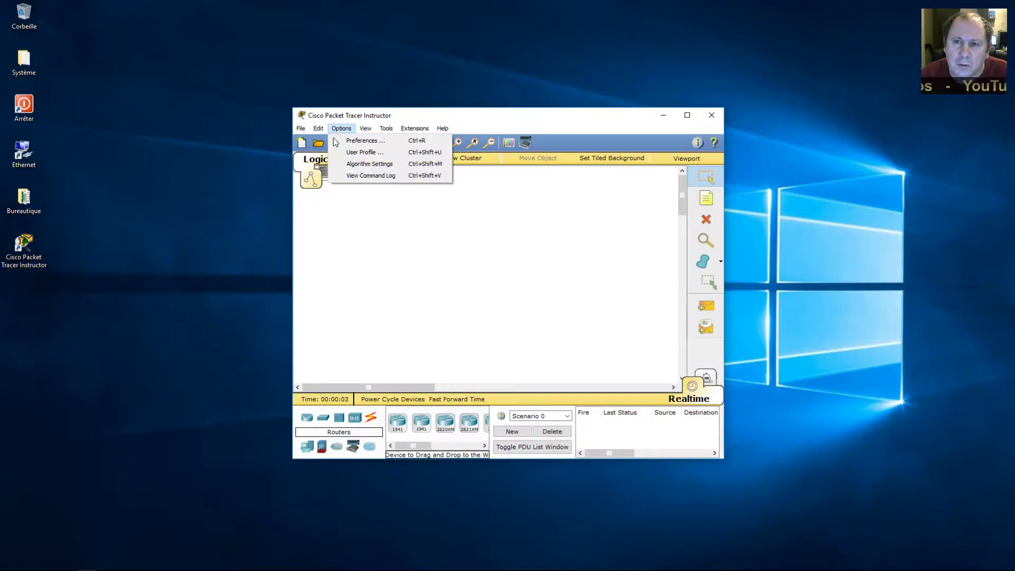
pyautogui.click(360, 141)
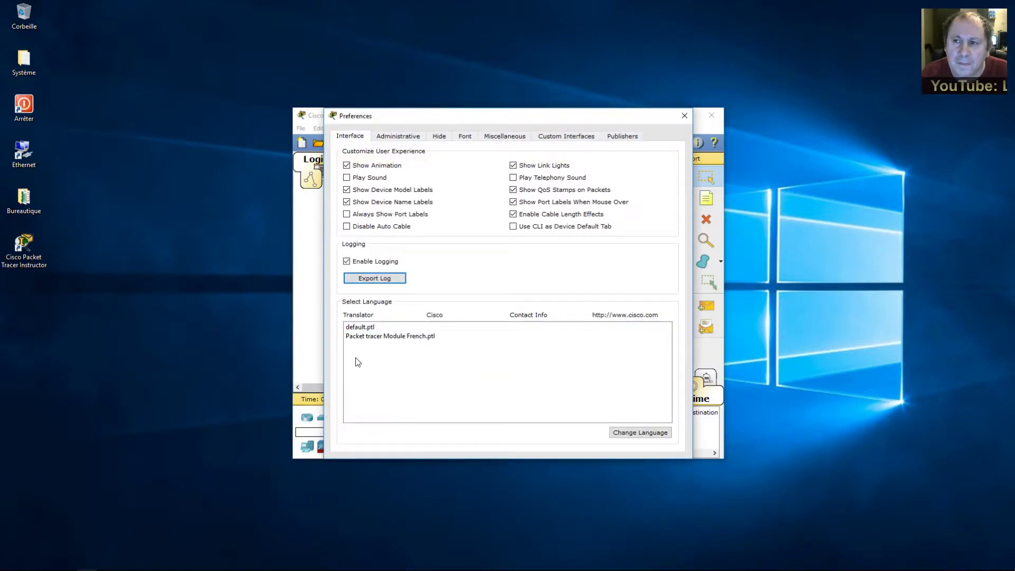
pyautogui.click(356, 338)
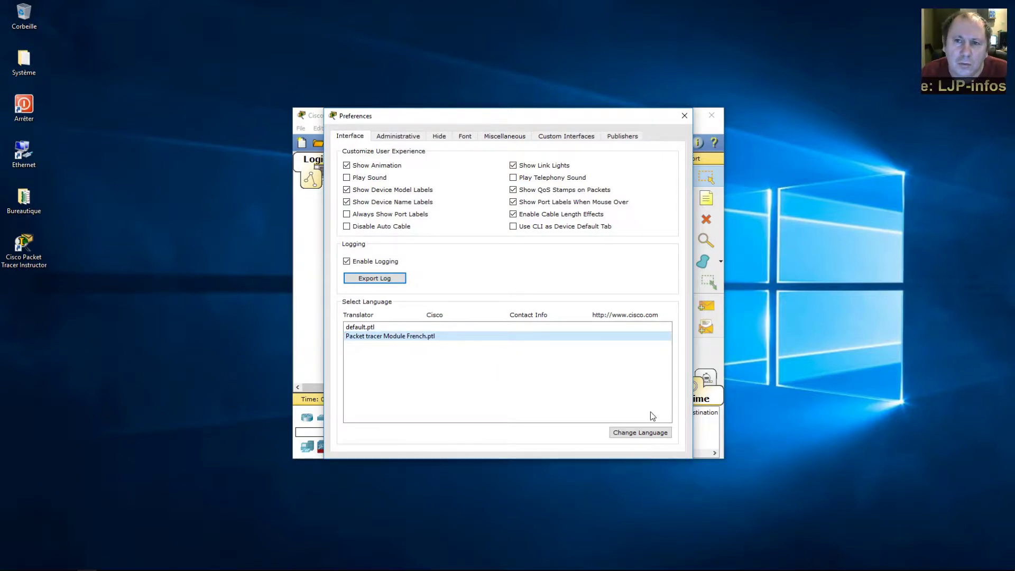
pyautogui.click(654, 435)
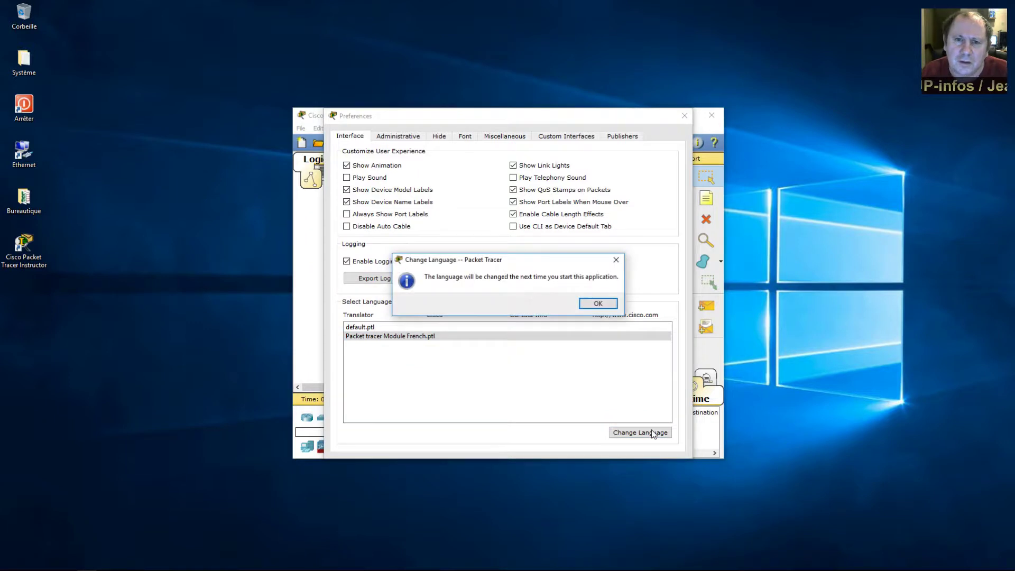
pyautogui.click(598, 304)
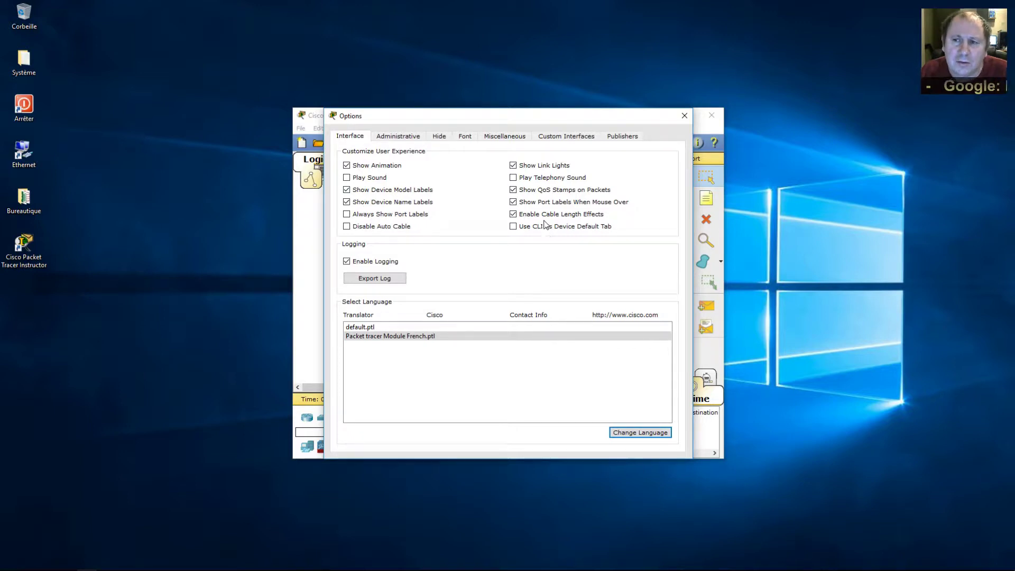
# Review the Administrative, Hide, Font, Miscellaneous, Custom Interfaces and Publishers preferences, and close the preferences and the program
pyautogui.click(406, 139)
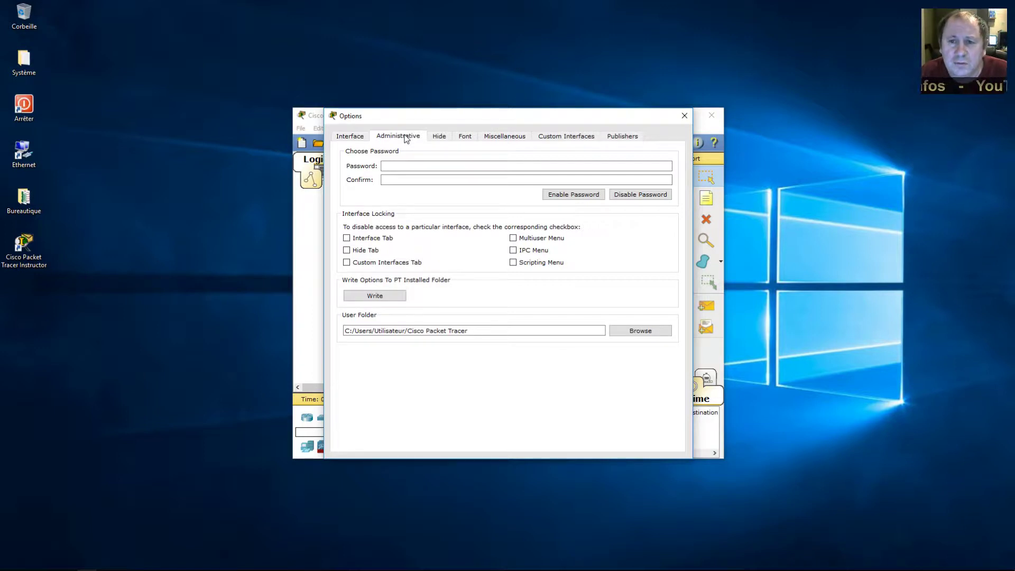
pyautogui.click(441, 138)
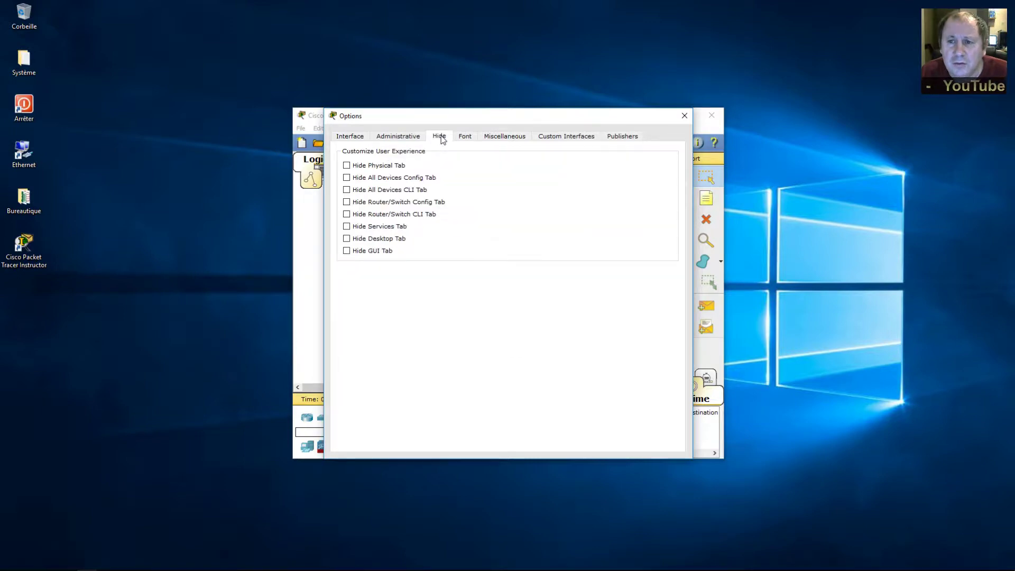
pyautogui.click(463, 137)
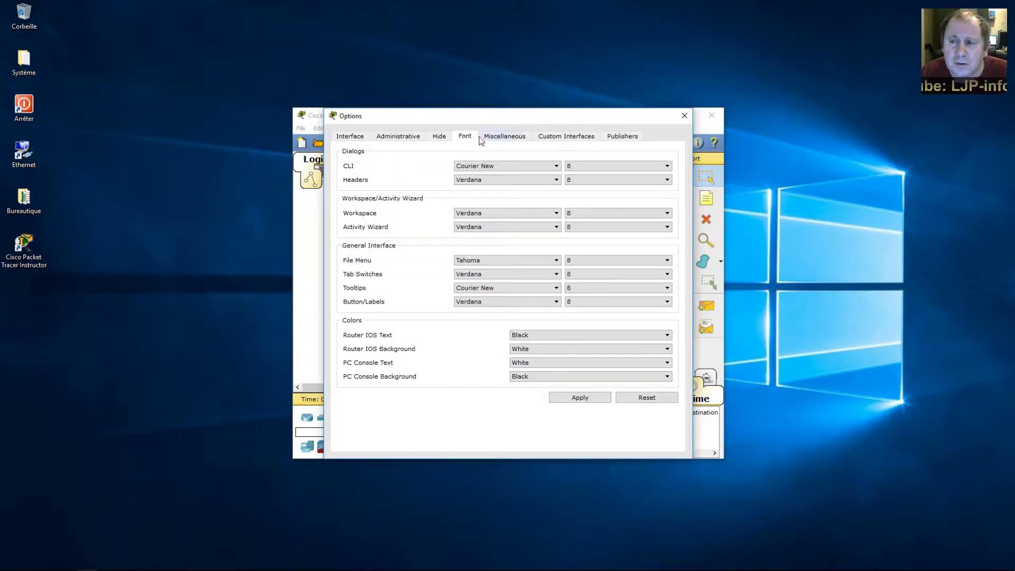
pyautogui.click(497, 139)
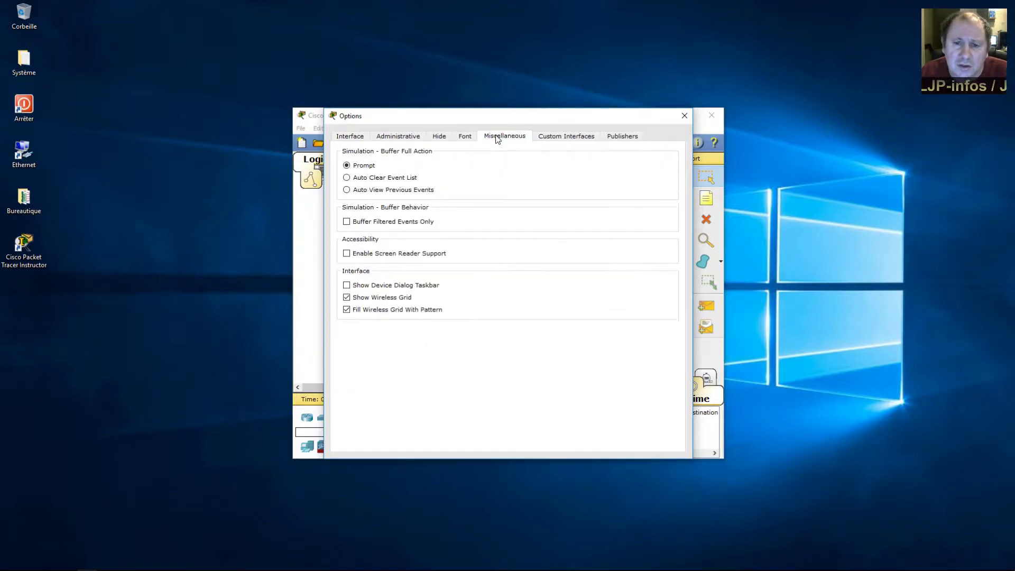
pyautogui.click(554, 140)
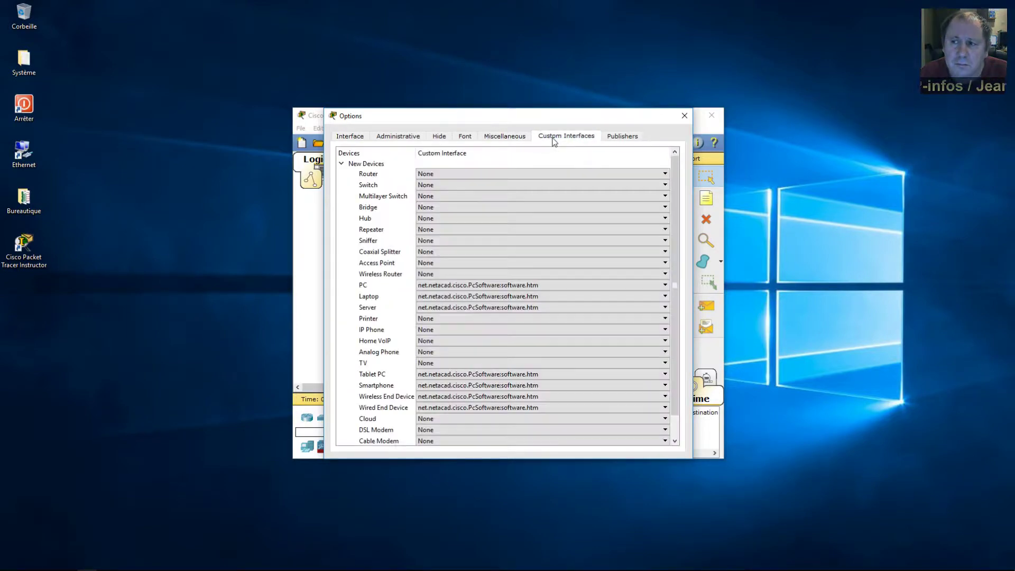
pyautogui.click(632, 138)
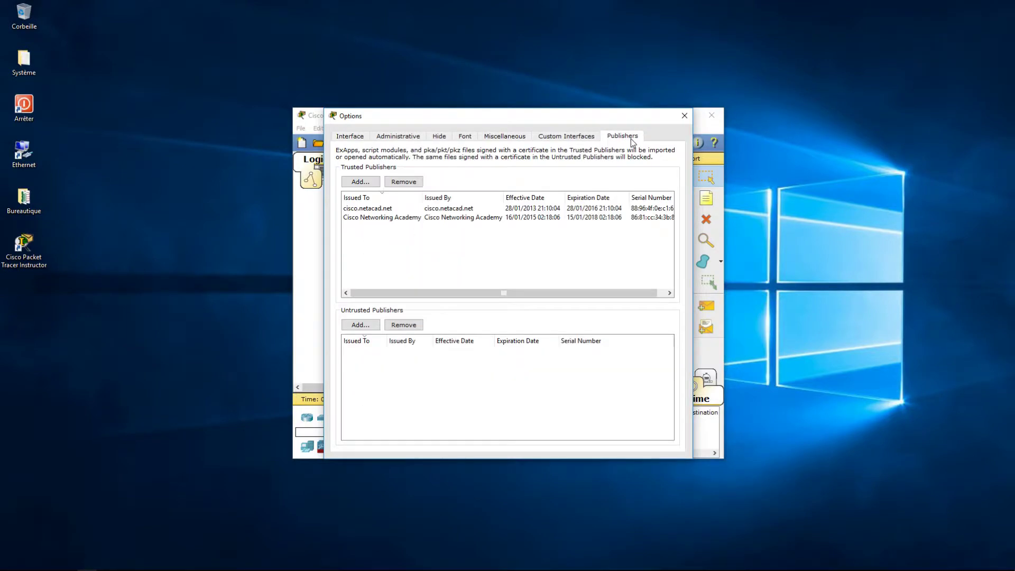
pyautogui.click(682, 117)
pyautogui.click(713, 113)
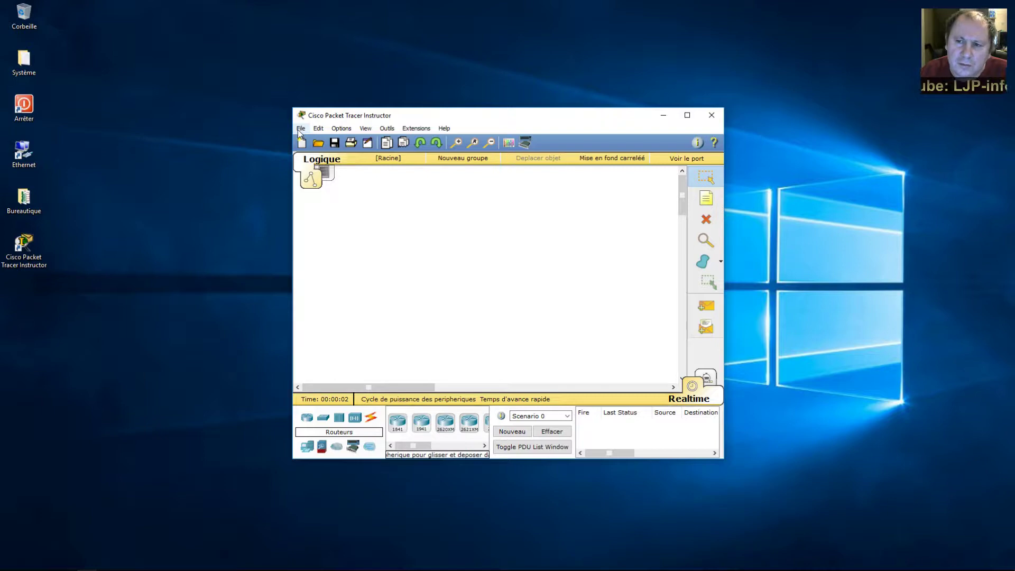
# Check how the file, editing and options commands are translated in the restarted French interface
pyautogui.click(300, 129)
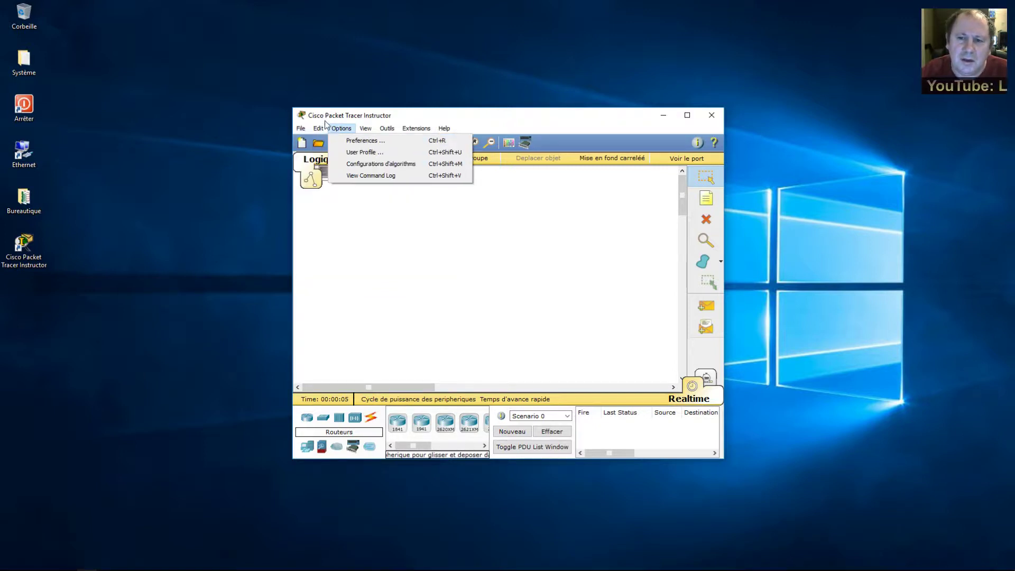
pyautogui.moveTo(319, 132)
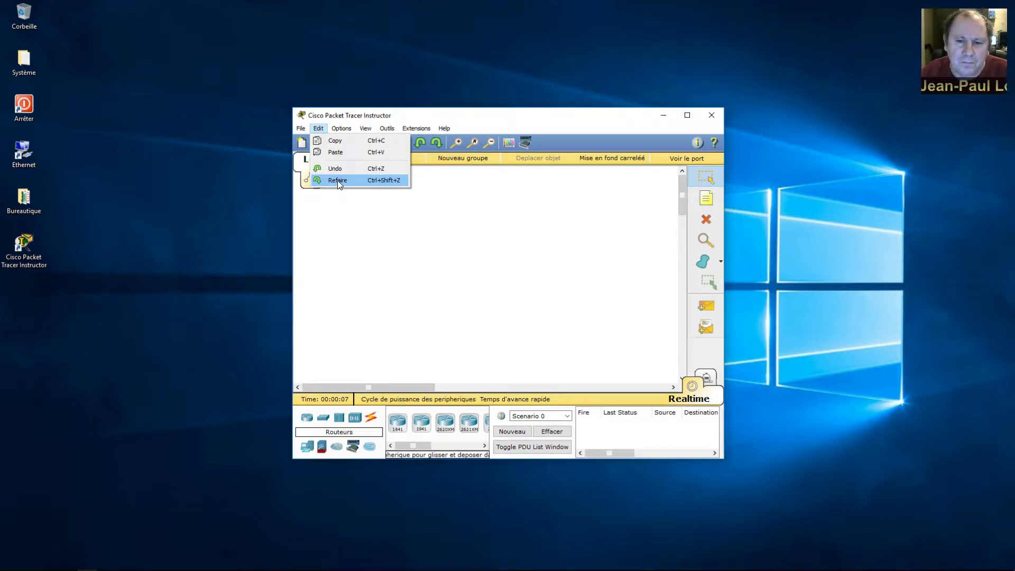
pyautogui.click(342, 132)
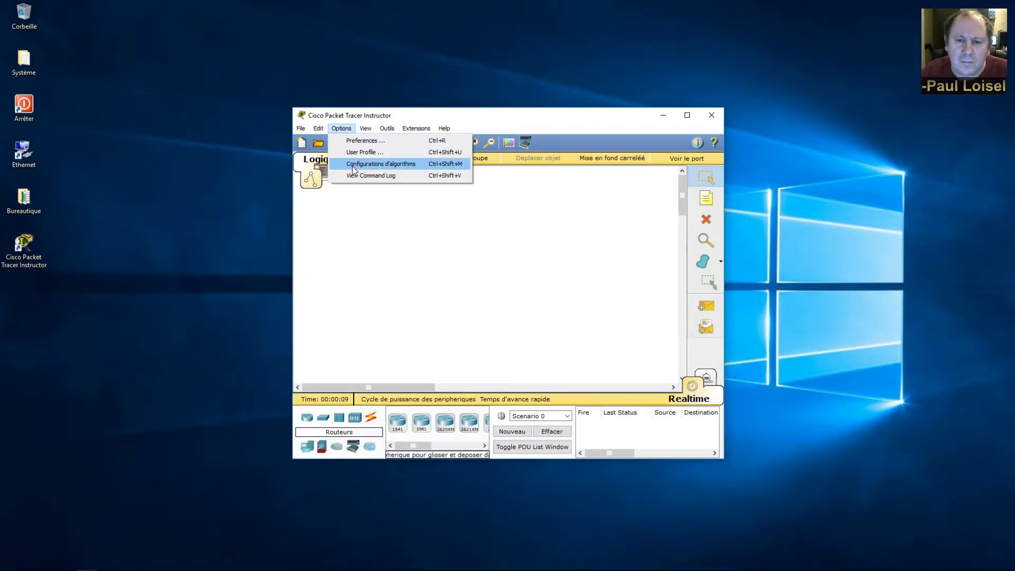
pyautogui.click(440, 268)
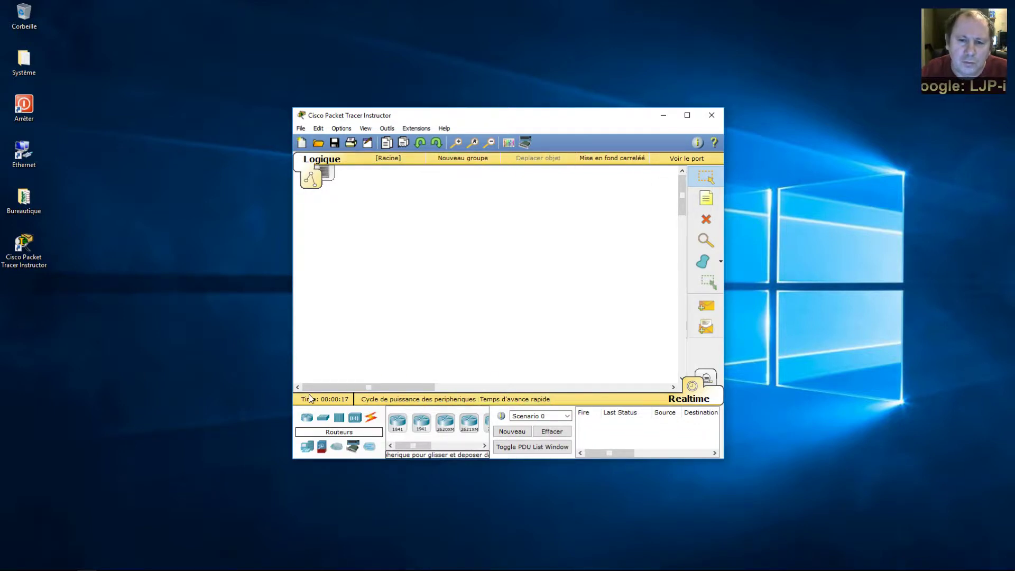
# Change the interface language back to default.ptl, acknowledge the notice, and restart Cisco Packet Tracer
pyautogui.click(320, 130)
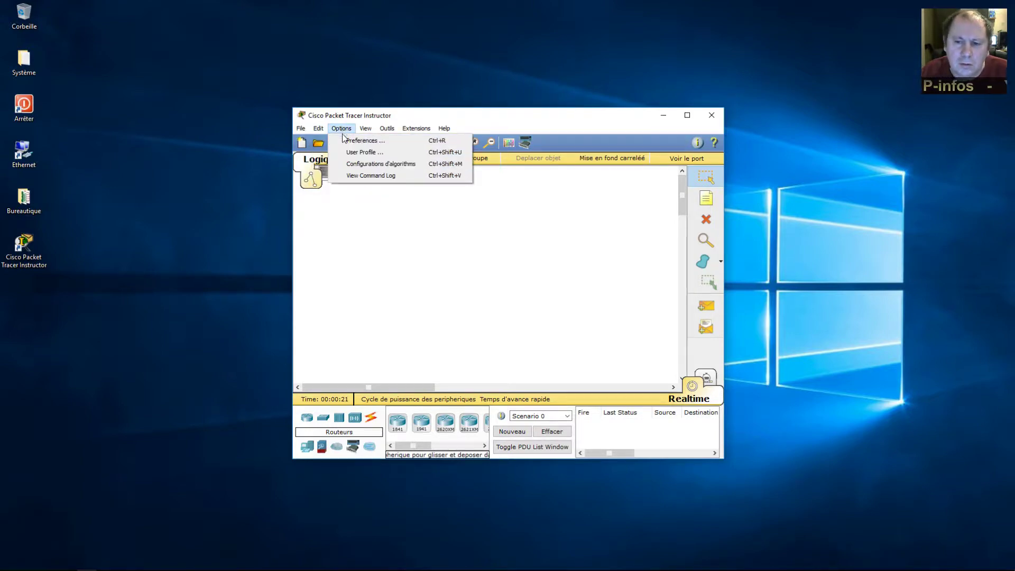
pyautogui.click(346, 140)
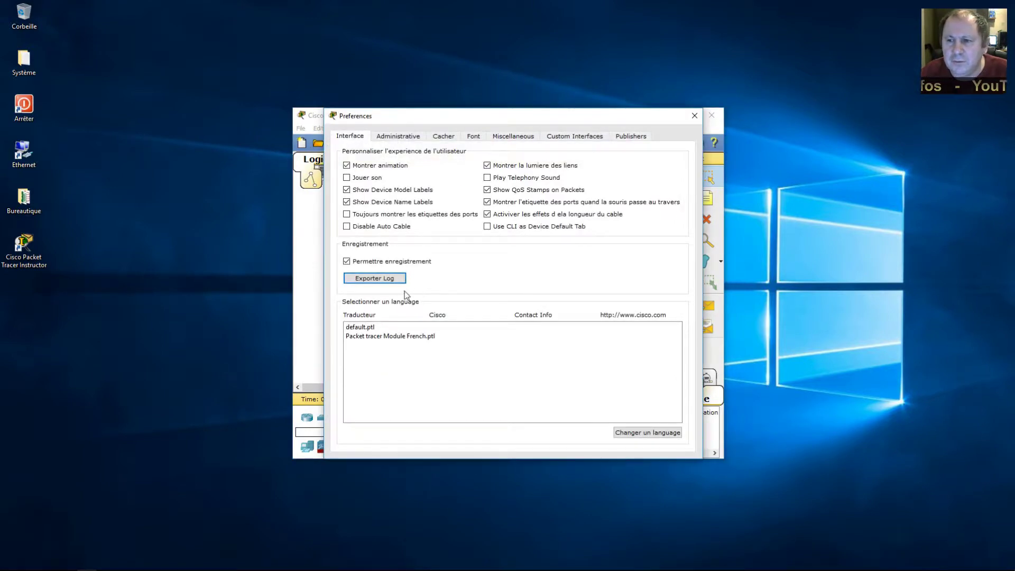
pyautogui.click(381, 327)
pyautogui.click(645, 433)
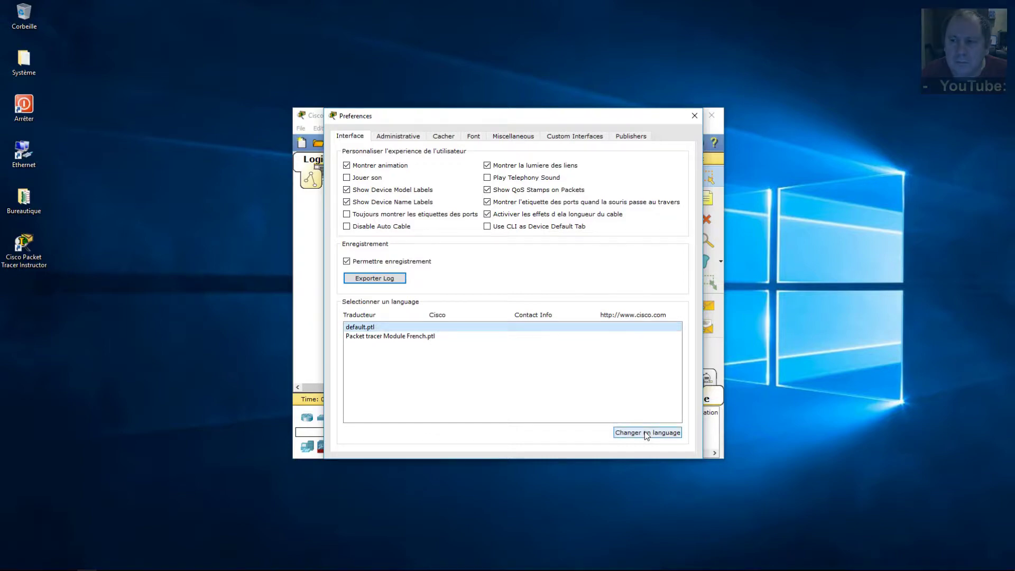
pyautogui.click(606, 309)
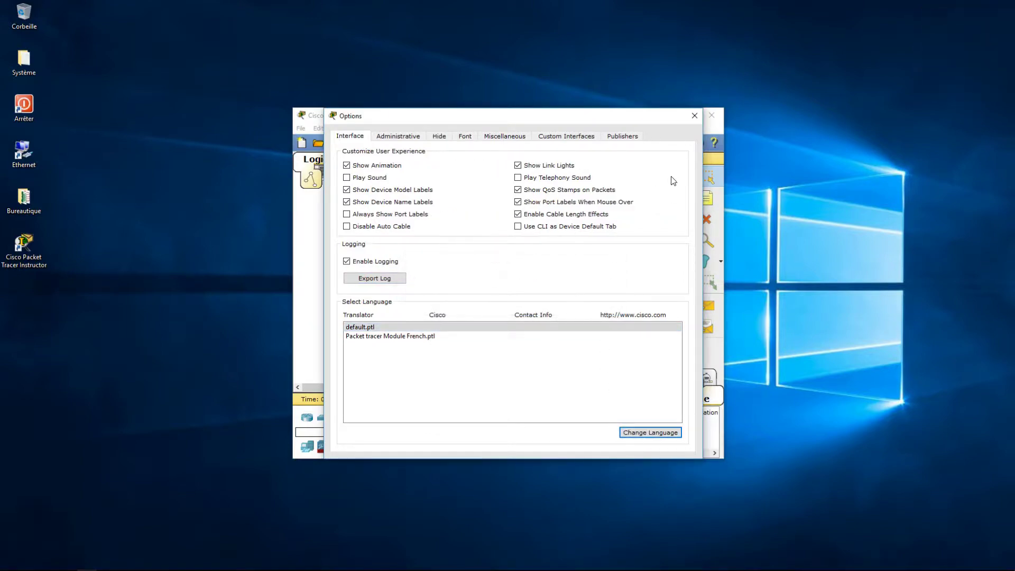
pyautogui.click(695, 115)
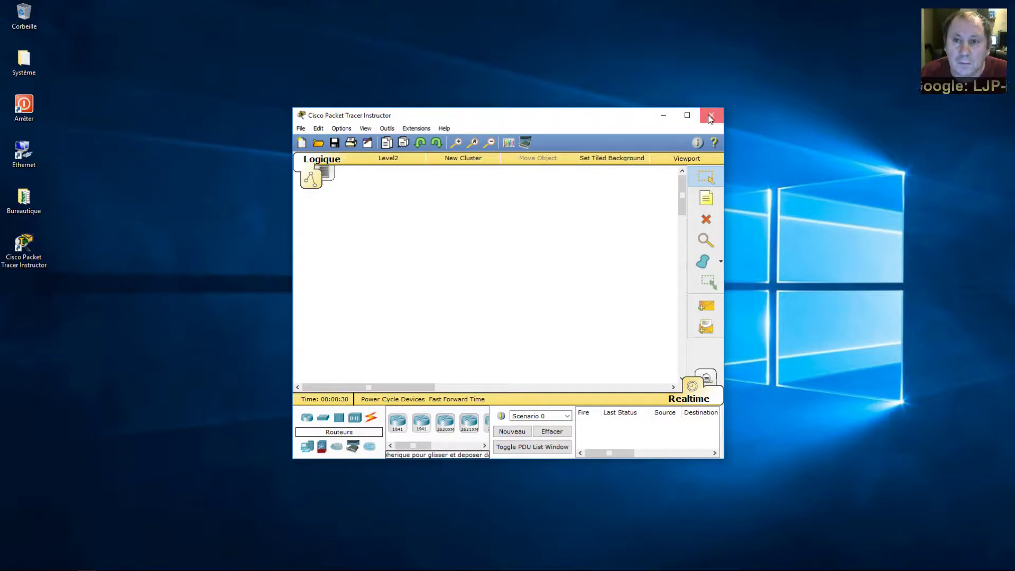
pyautogui.click(710, 116)
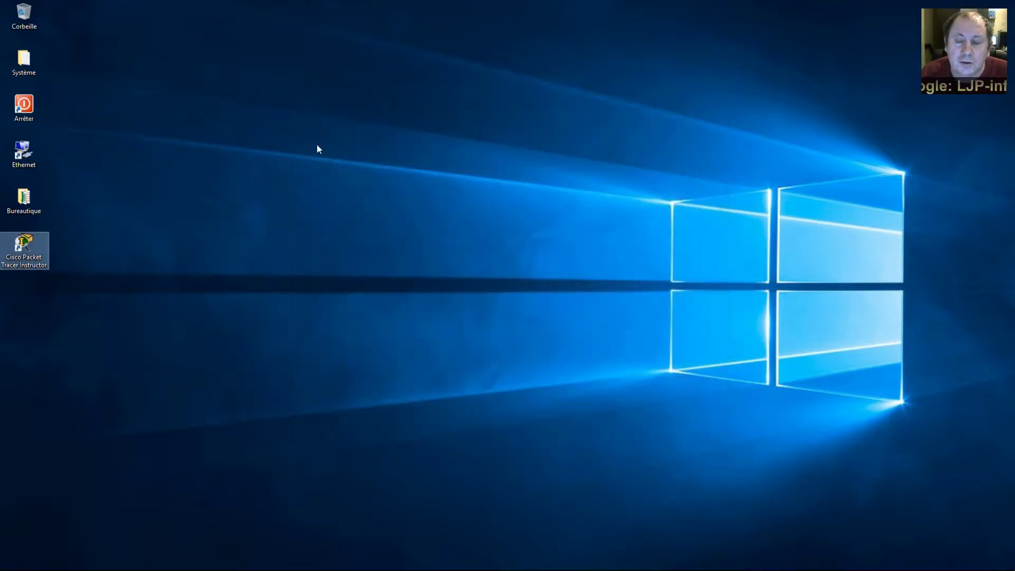
pyautogui.doubleClick(38, 246)
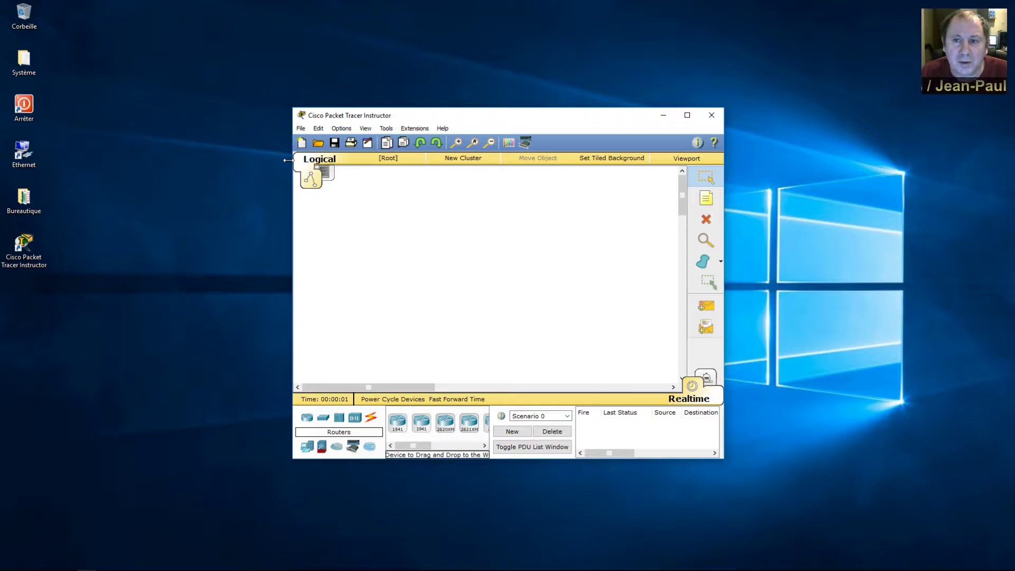
# Enlarge the program window and look through the available switches, hubs, wireless devices and connection types
pyautogui.moveTo(341, 116); pyautogui.dragTo(138, 53)
pyautogui.moveTo(520, 395); pyautogui.dragTo(917, 521)
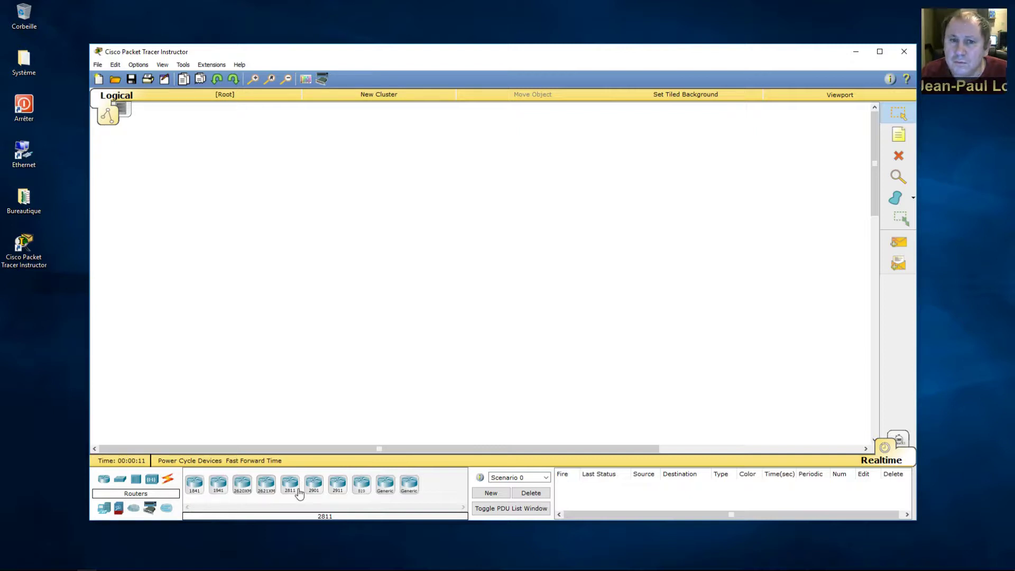
pyautogui.click(122, 481)
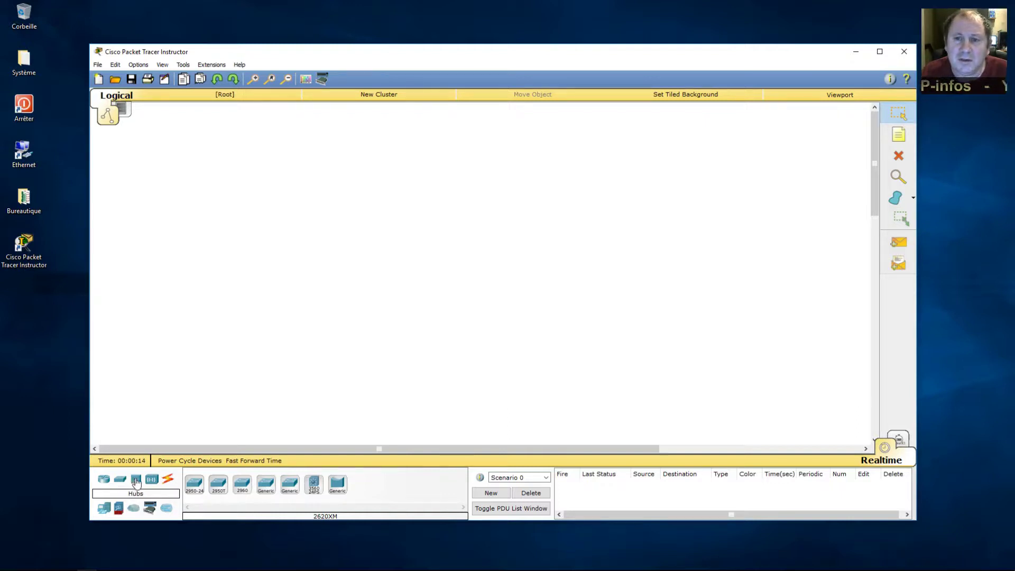
pyautogui.click(138, 480)
pyautogui.click(152, 481)
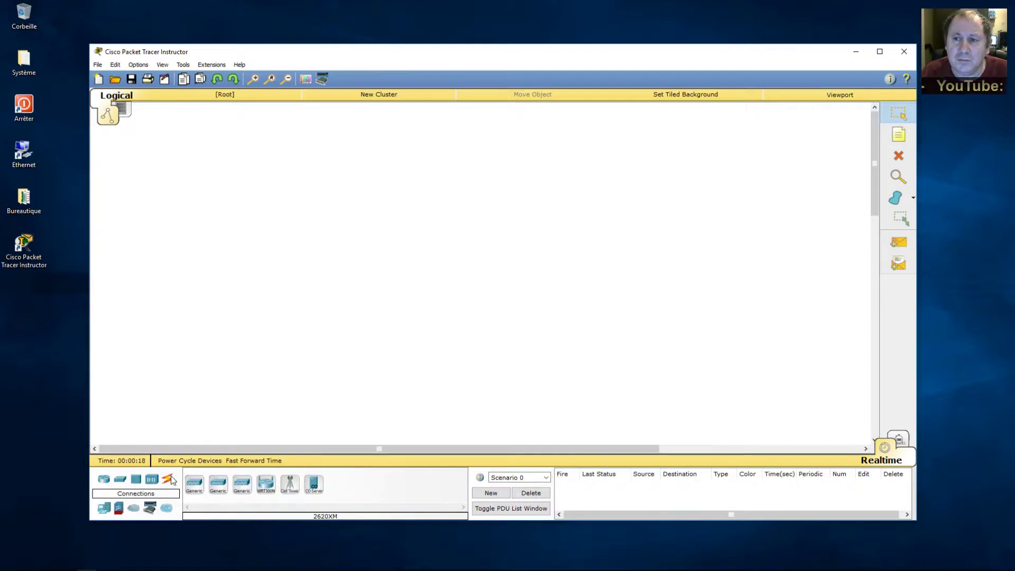
pyautogui.click(169, 482)
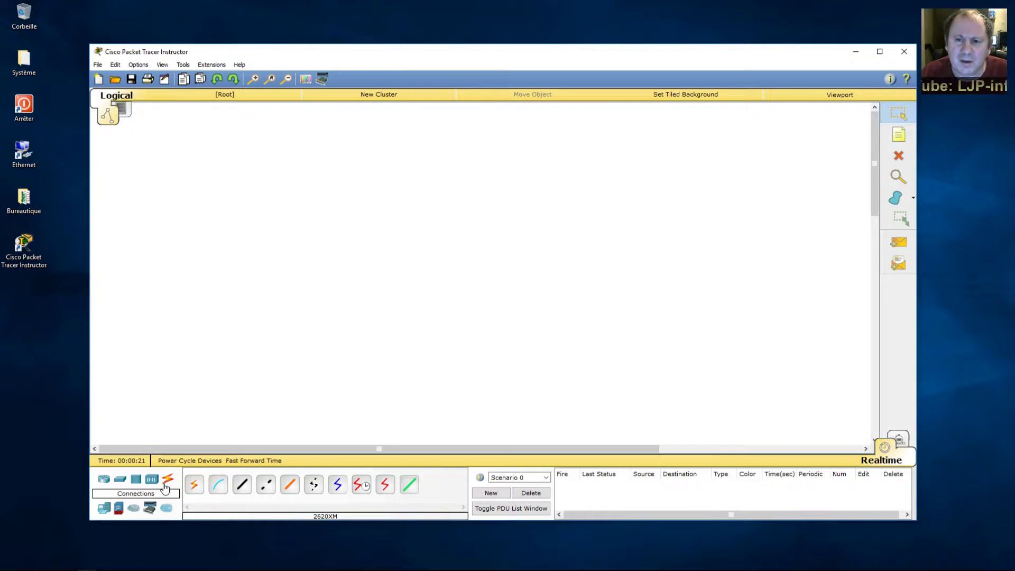
# Place a generic PC-PT end device in the logical workspace, open its device window, and move and enlarge that window
pyautogui.click(104, 509)
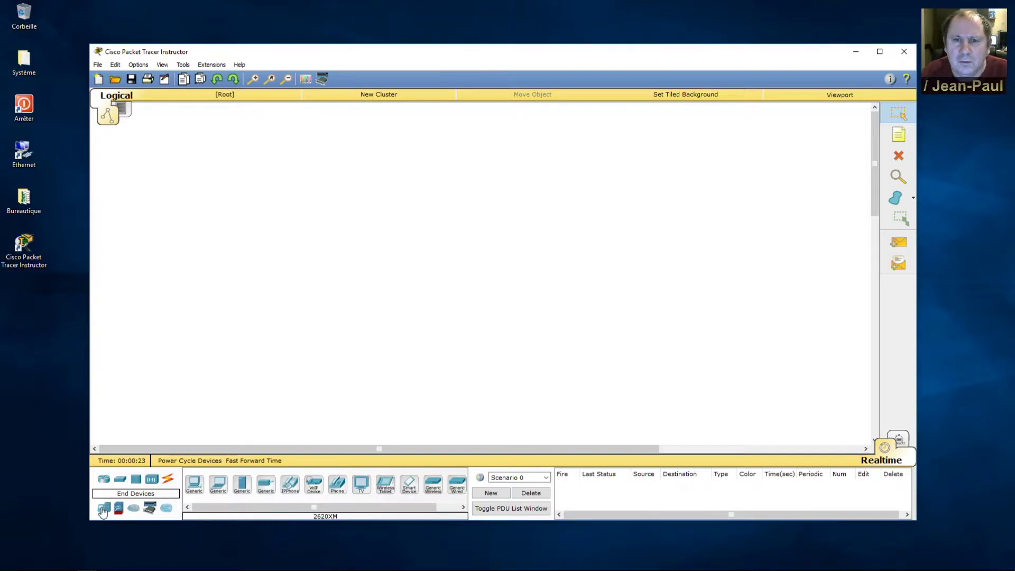
pyautogui.click(194, 488)
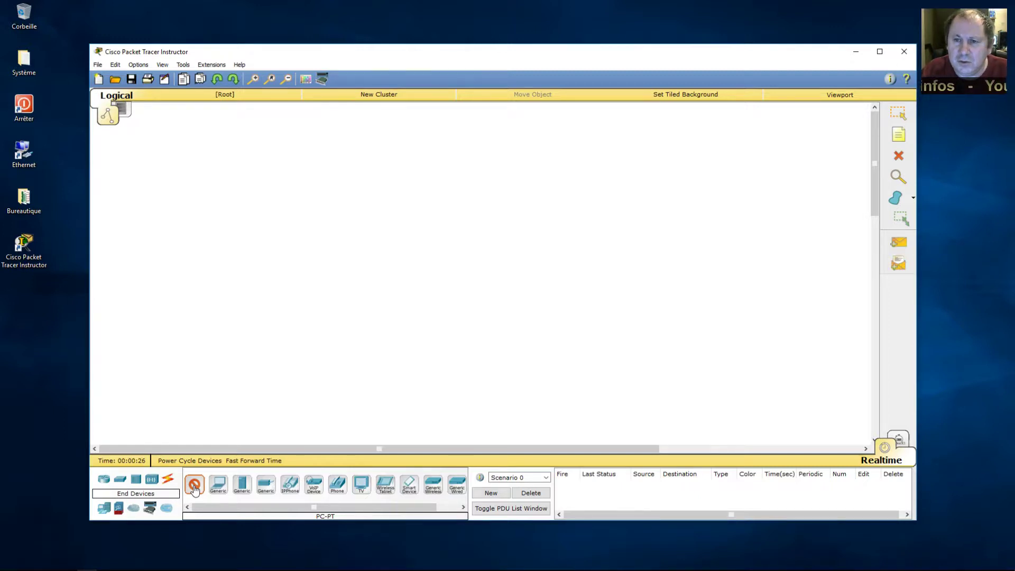
pyautogui.click(332, 243)
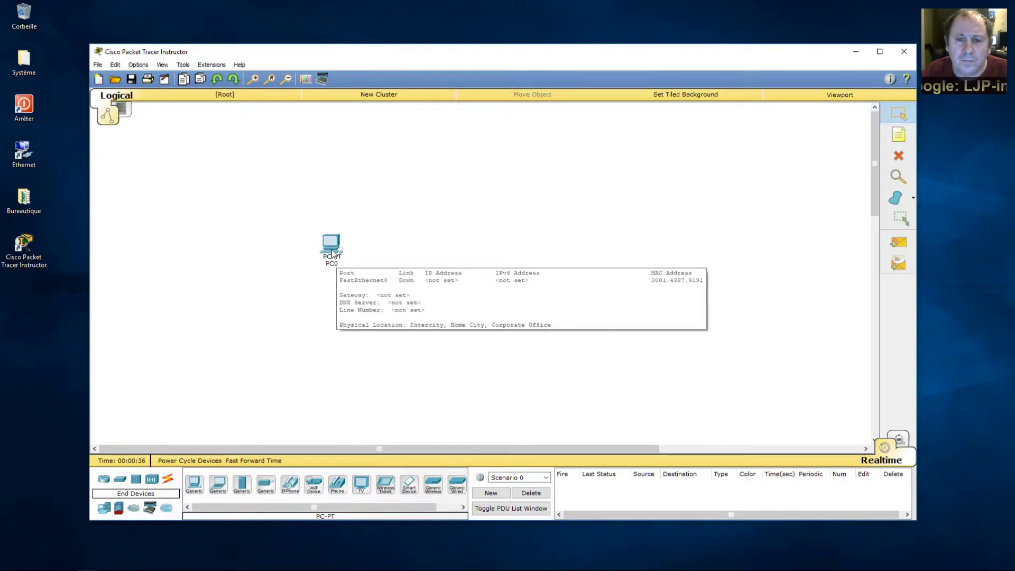
pyautogui.click(332, 249)
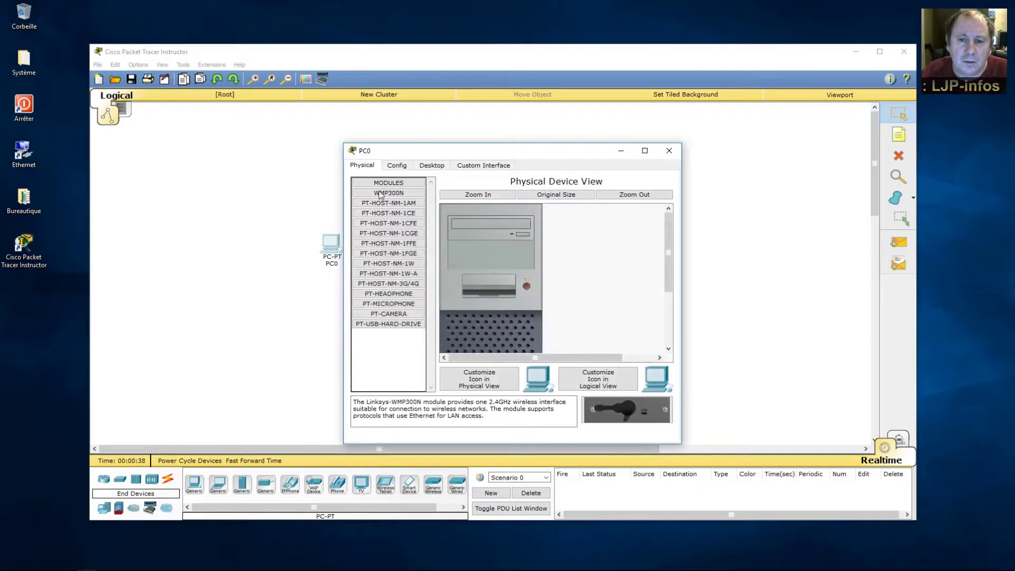
pyautogui.moveTo(491, 149); pyautogui.dragTo(559, 136)
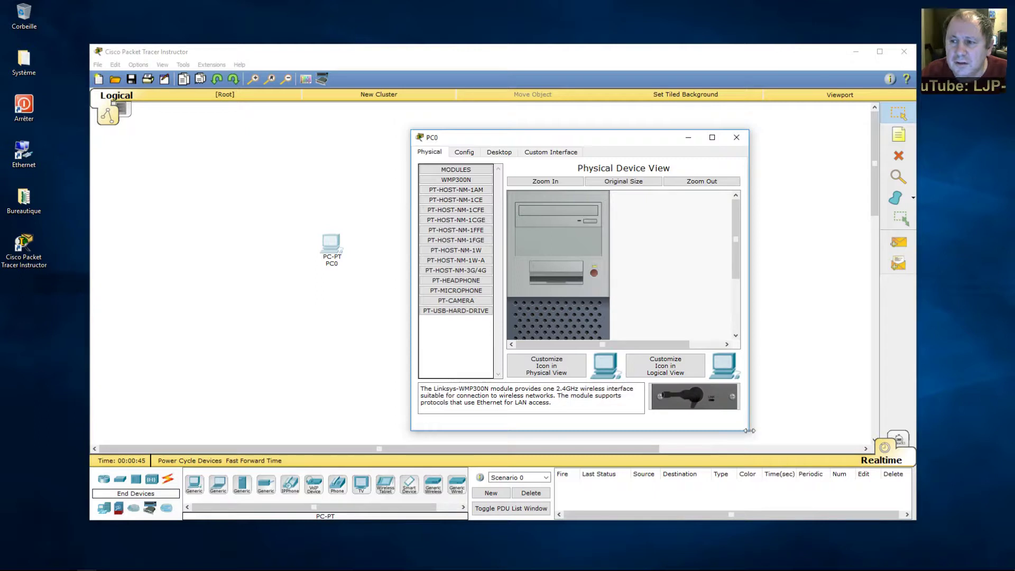
pyautogui.moveTo(748, 431); pyautogui.dragTo(803, 538)
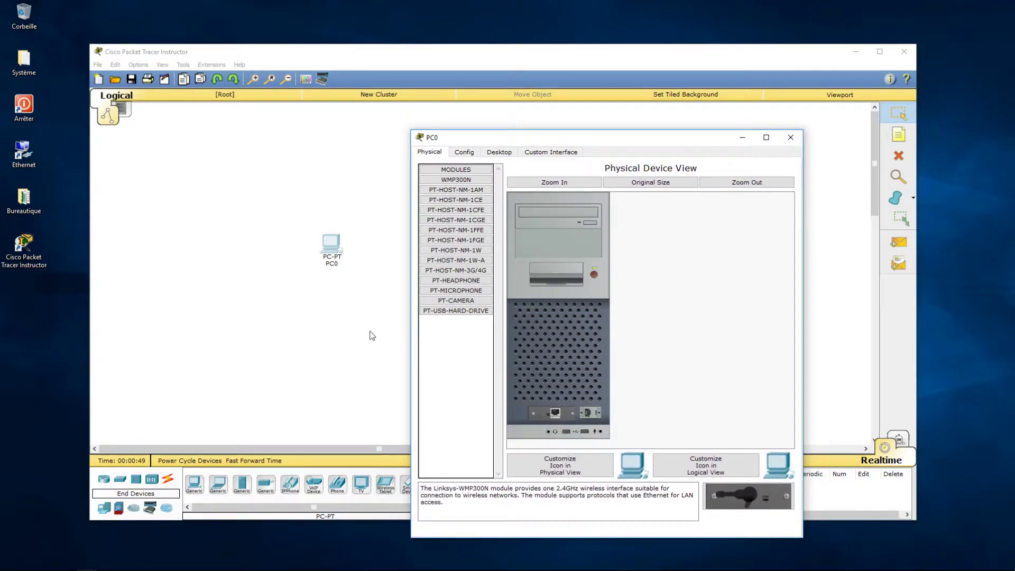
# Examine the PC's configuration settings, desktop applications and custom interface, and return to its physical device view
pyautogui.click(464, 154)
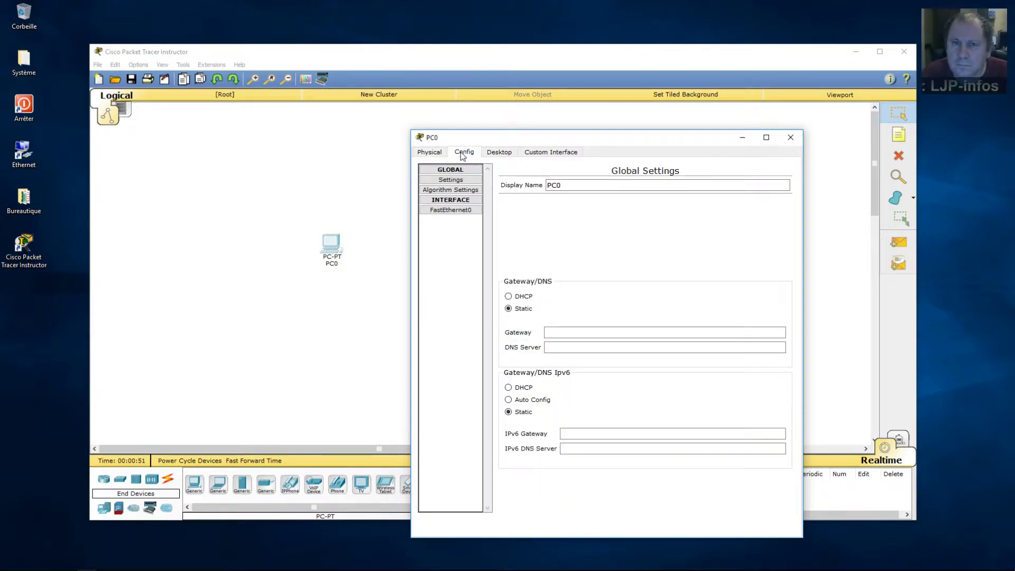
pyautogui.click(497, 153)
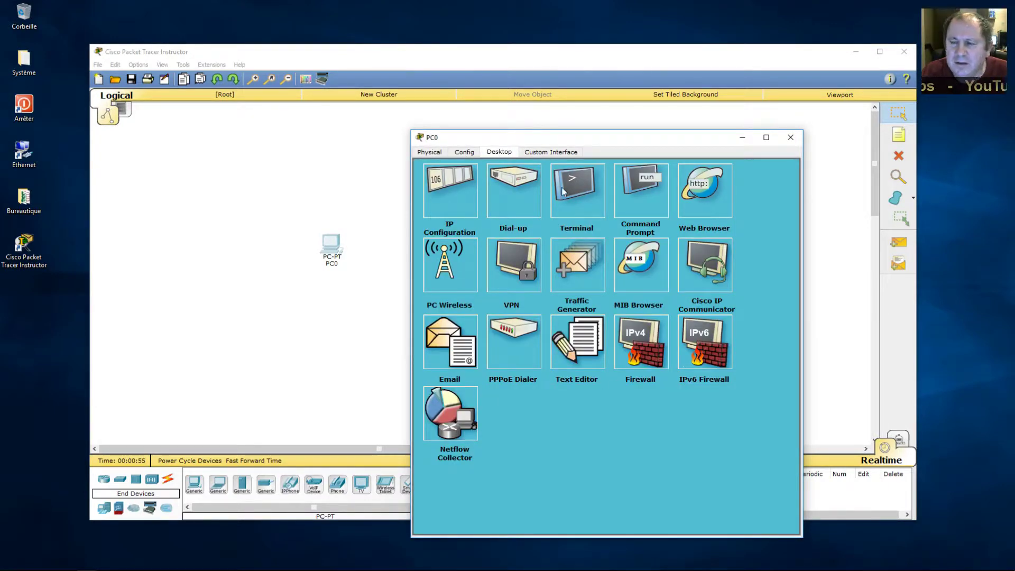
pyautogui.click(564, 156)
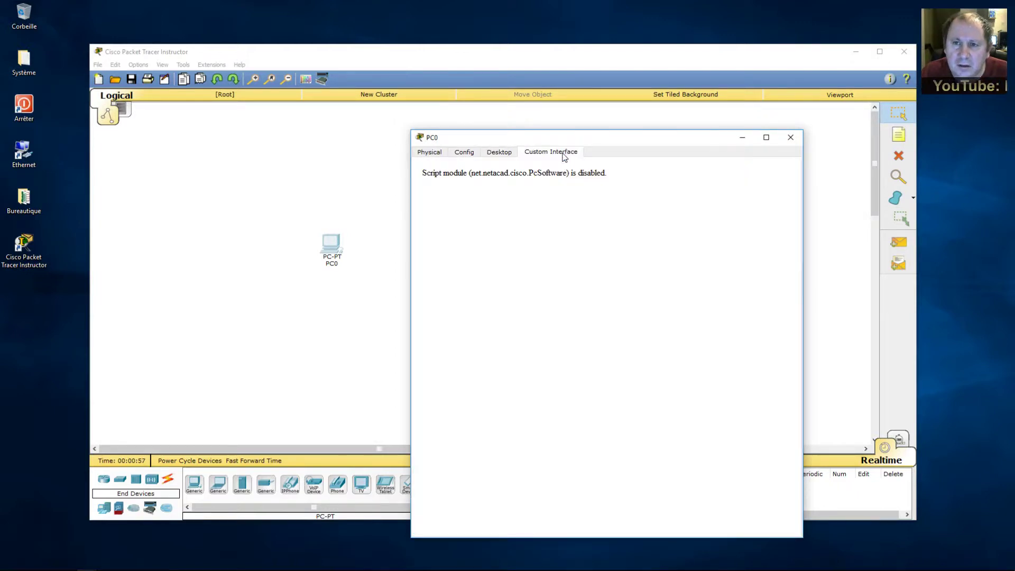
pyautogui.click(441, 156)
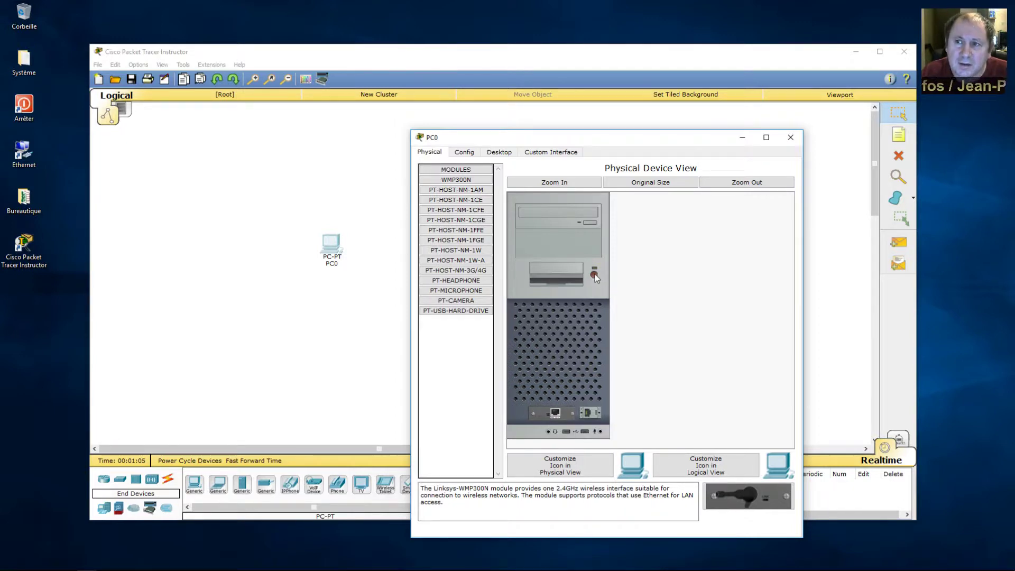
# With the PC powered off, swap its network card for the WMP300N wireless module, and take that module out again
pyautogui.moveTo(558, 416); pyautogui.dragTo(457, 291)
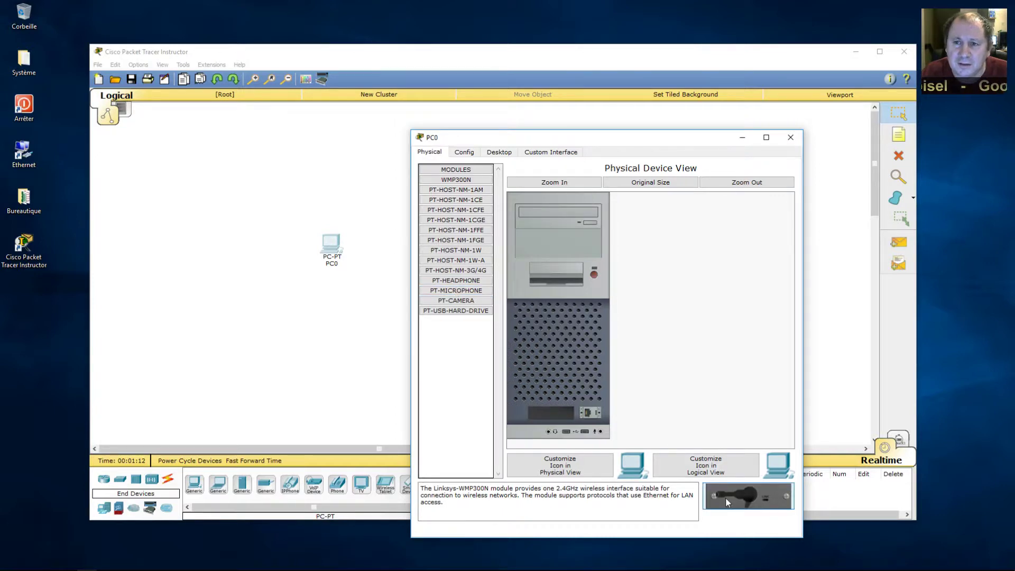
pyautogui.moveTo(726, 497); pyautogui.dragTo(685, 458)
pyautogui.moveTo(567, 421); pyautogui.dragTo(554, 417)
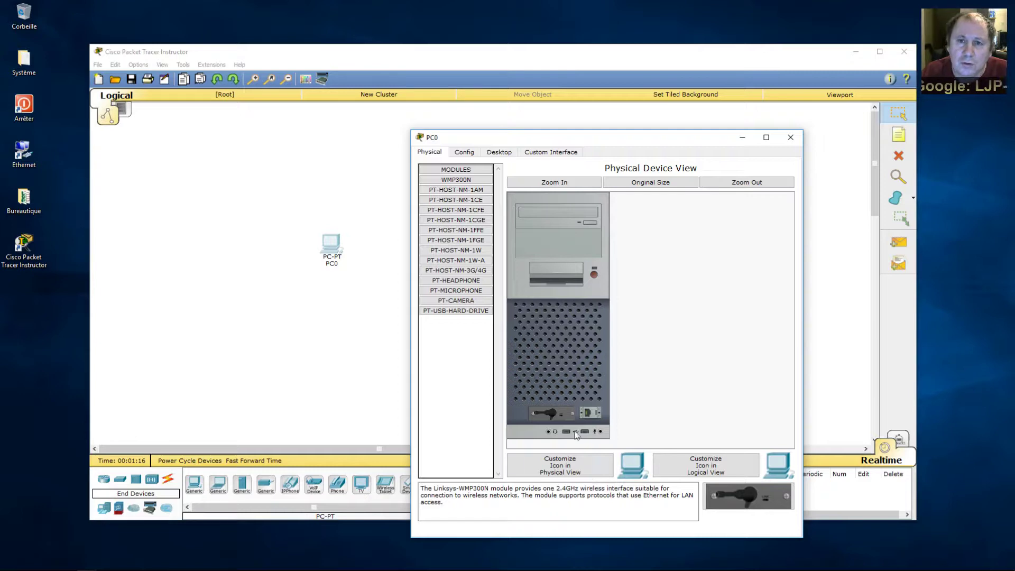
pyautogui.moveTo(562, 420); pyautogui.dragTo(753, 493)
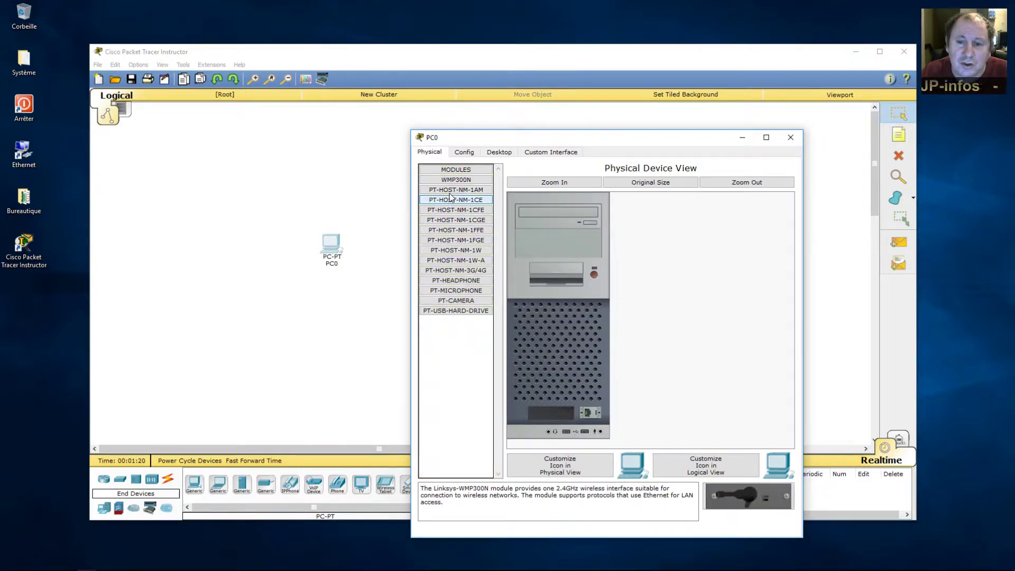
# Install the PT-HOST-NM-1CGE gigabit module in the PC's empty slot, power the PC back on, and close its device window
pyautogui.click(450, 221)
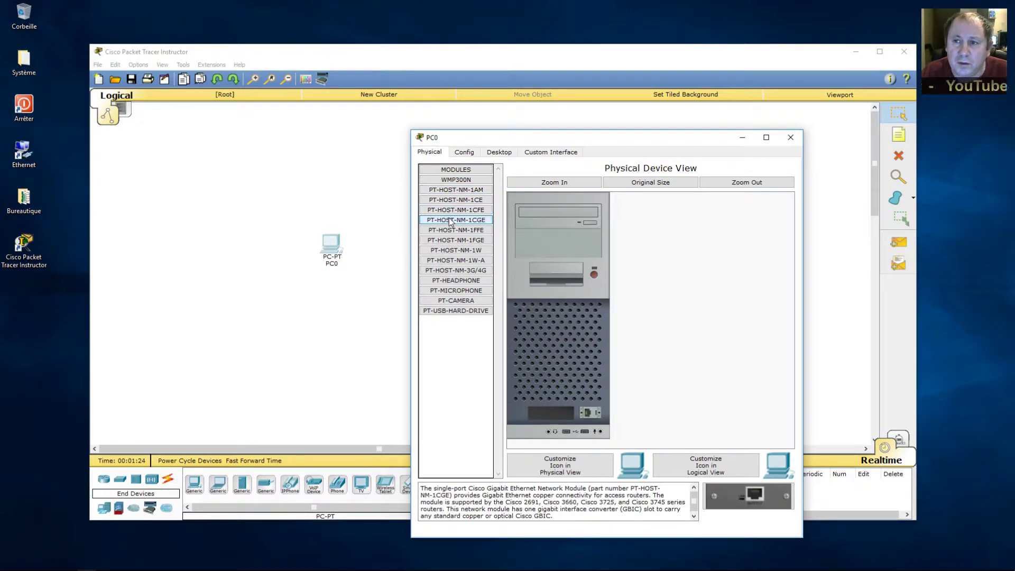
pyautogui.moveTo(451, 222); pyautogui.dragTo(555, 417)
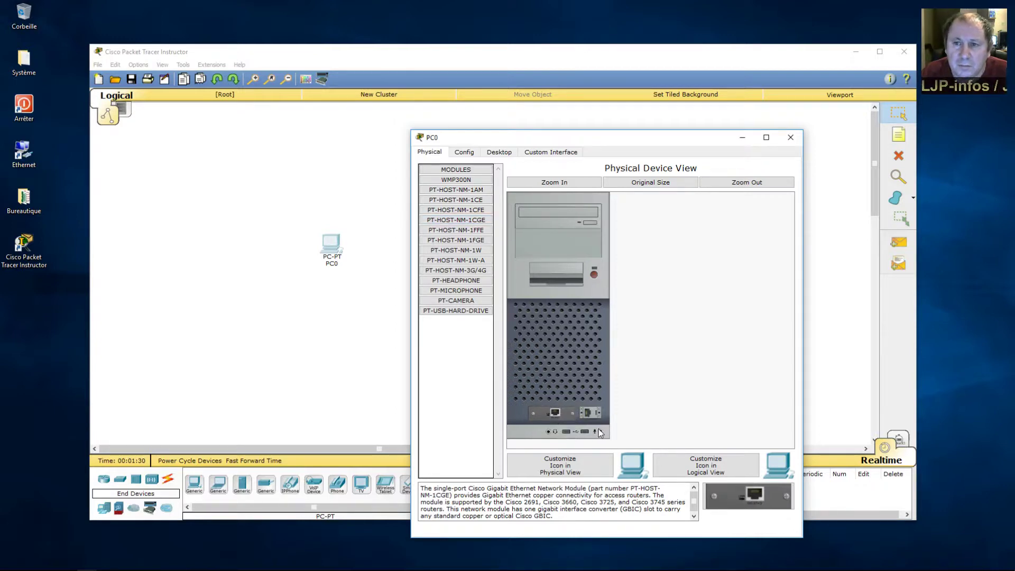
pyautogui.click(594, 274)
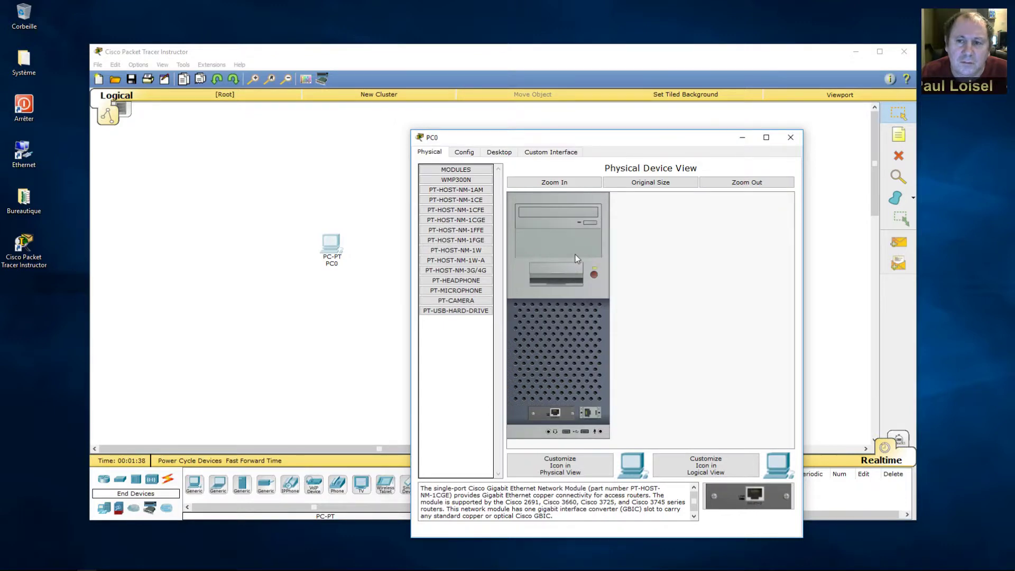
pyautogui.click(550, 183)
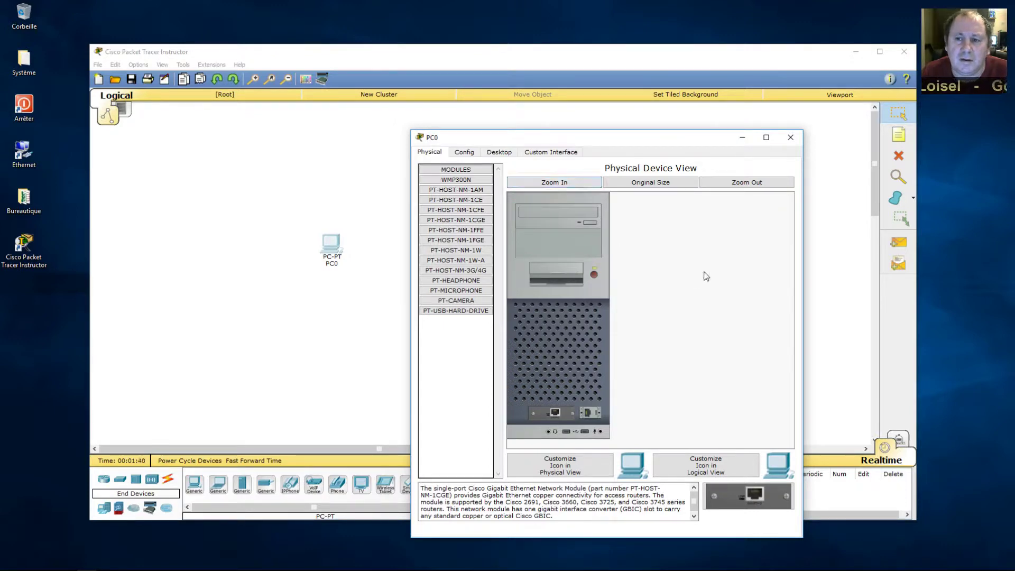
pyautogui.click(790, 139)
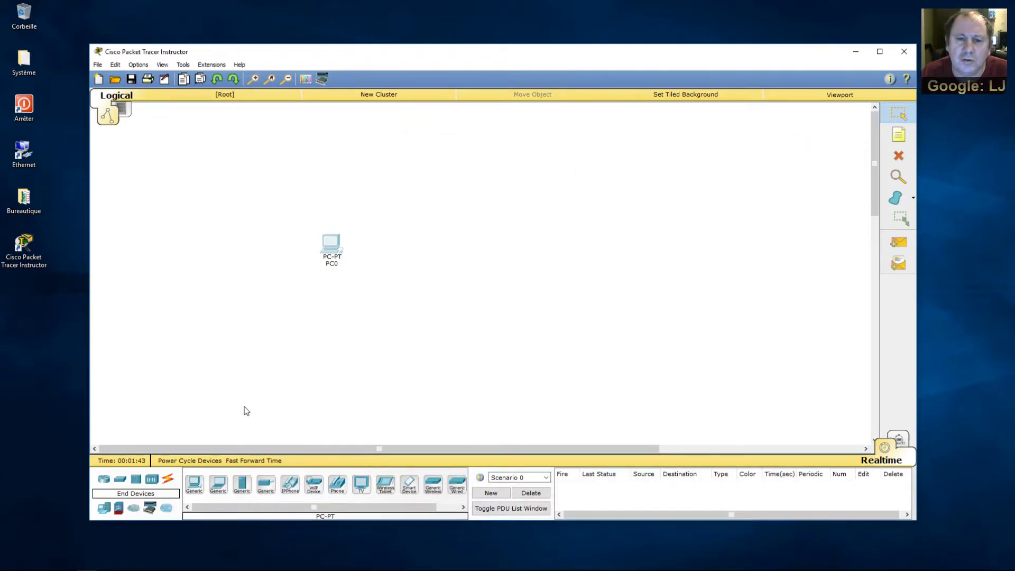
# Place an 1841 router beside the PC in the logical workspace and open its device window
pyautogui.click(104, 479)
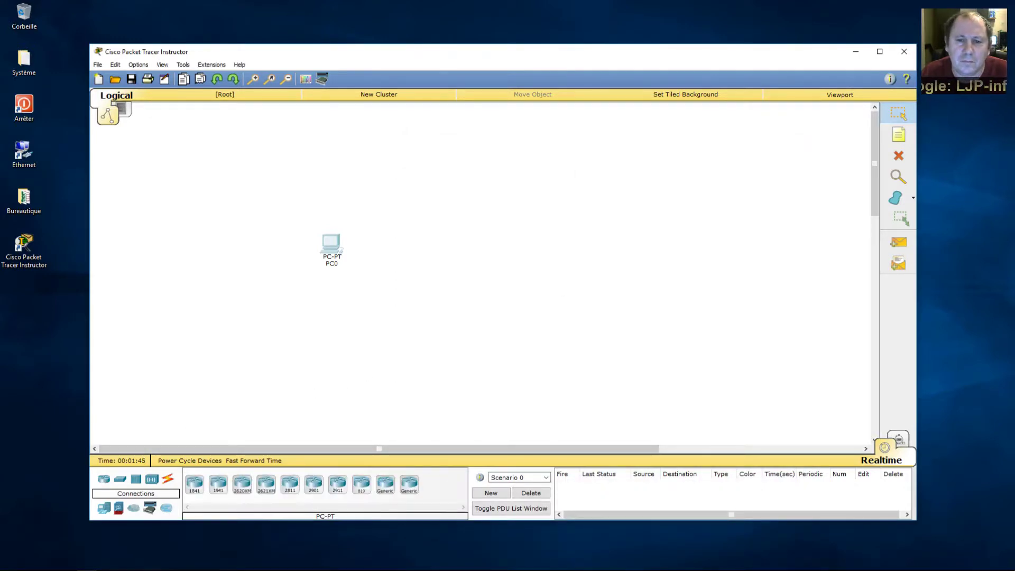
pyautogui.click(195, 486)
pyautogui.click(457, 248)
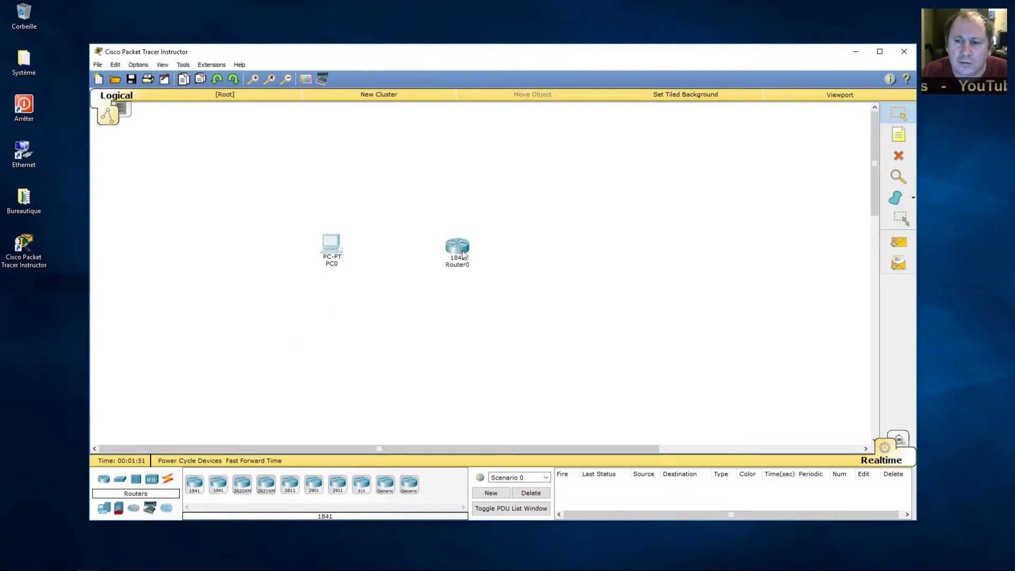
pyautogui.click(463, 252)
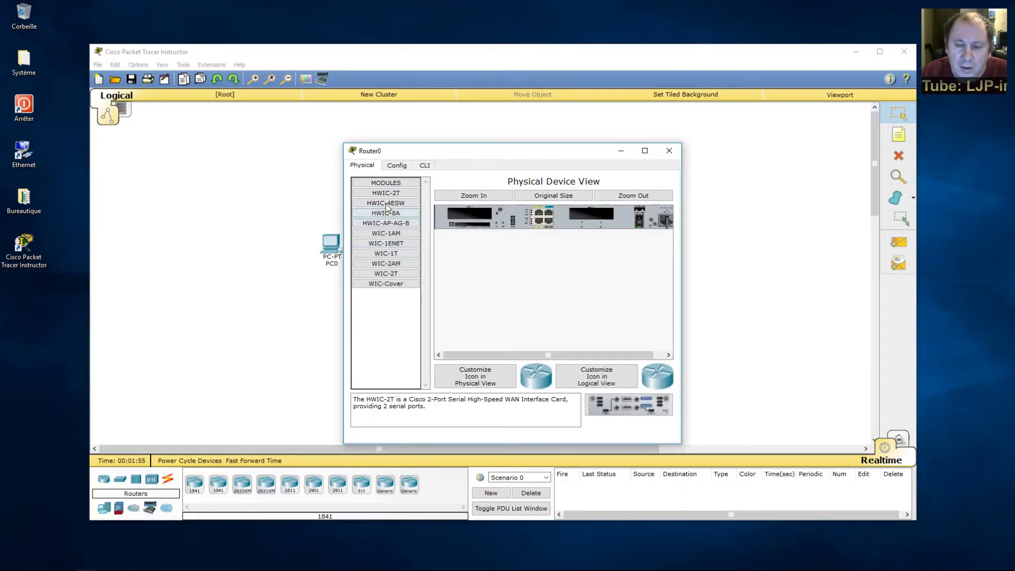
# Try to fit the WIC-1T module into the powered router's empty slot, and view the description of the HWIC-8A module
pyautogui.moveTo(383, 256); pyautogui.dragTo(465, 212)
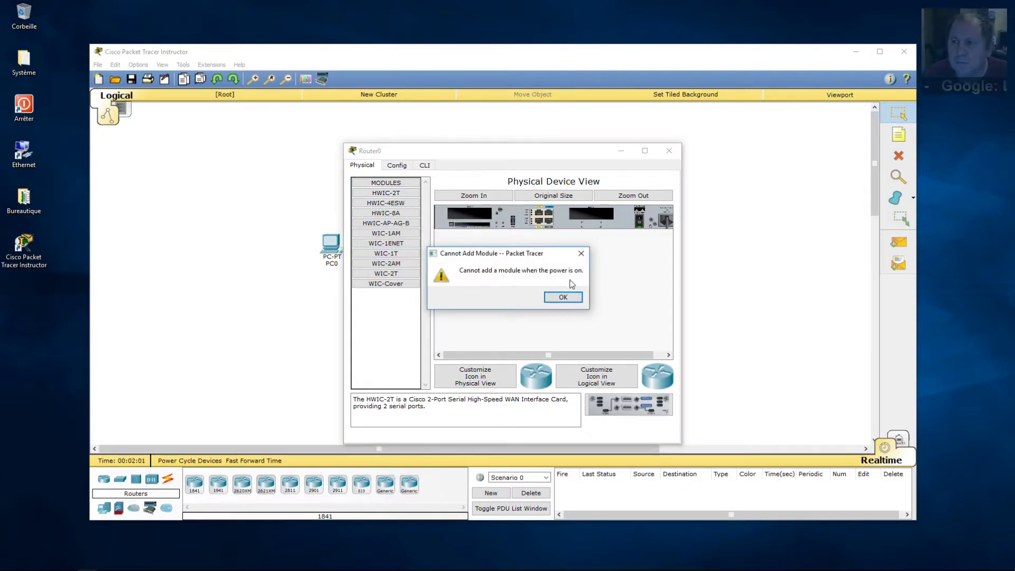
pyautogui.click(566, 297)
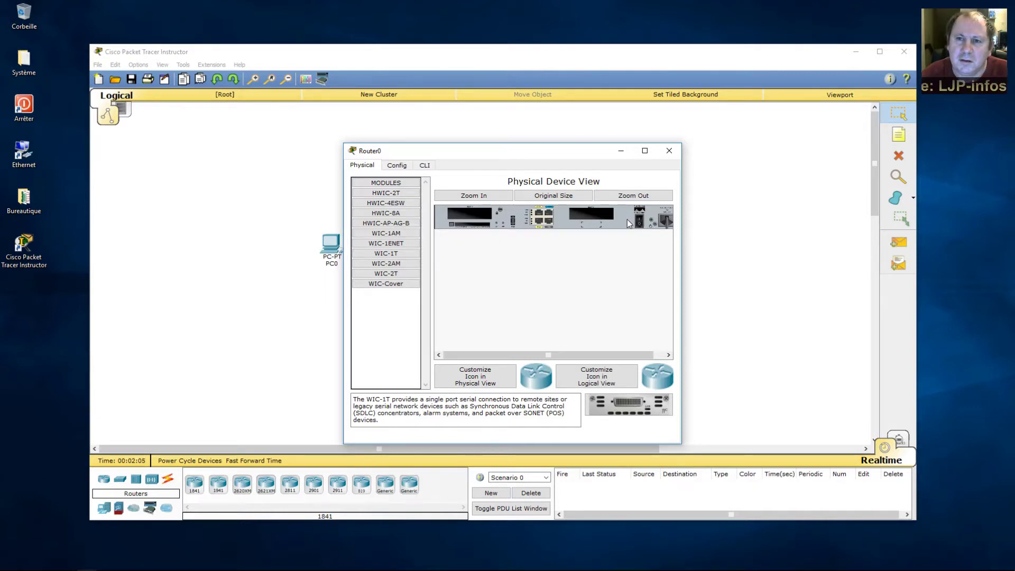
pyautogui.moveTo(402, 213); pyautogui.dragTo(631, 399)
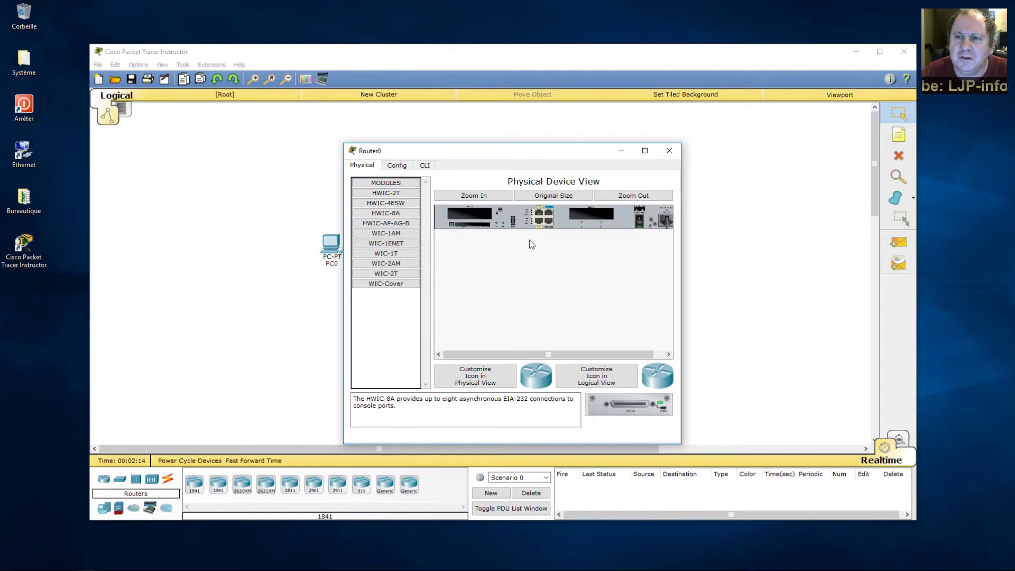
# Check the router's configuration settings and its IOS command line interface, and close the device window
pyautogui.click(397, 166)
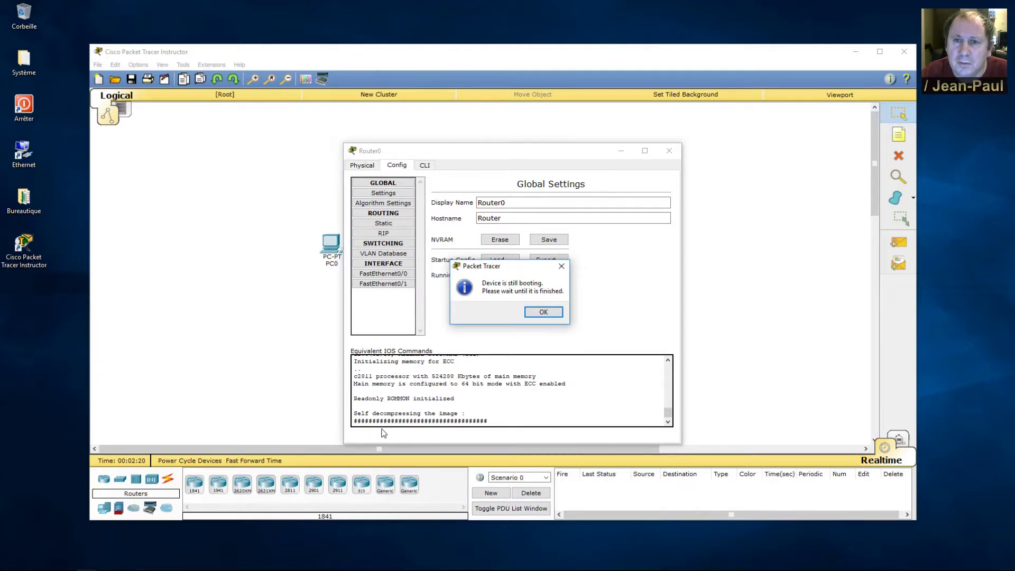
pyautogui.click(543, 312)
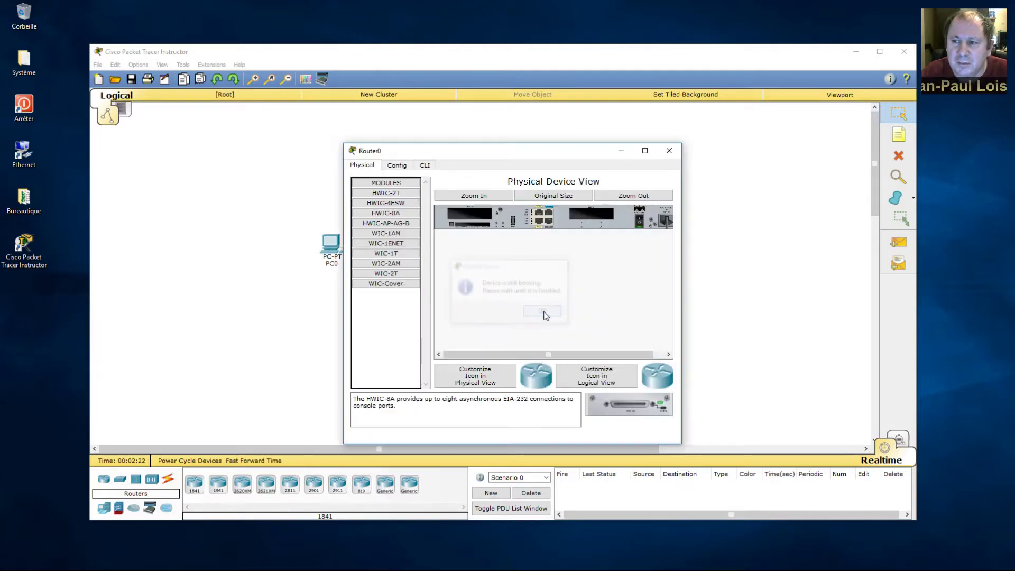
pyautogui.click(424, 166)
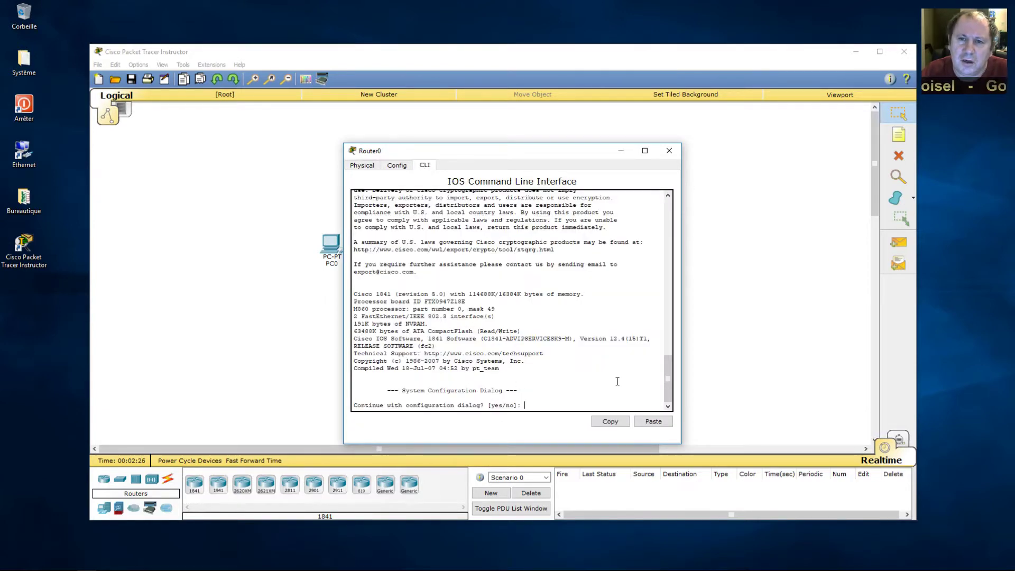
pyautogui.moveTo(669, 387)
pyautogui.mouseDown()
pyautogui.moveTo(669, 356)
pyautogui.moveTo(669, 398)
pyautogui.mouseUp()
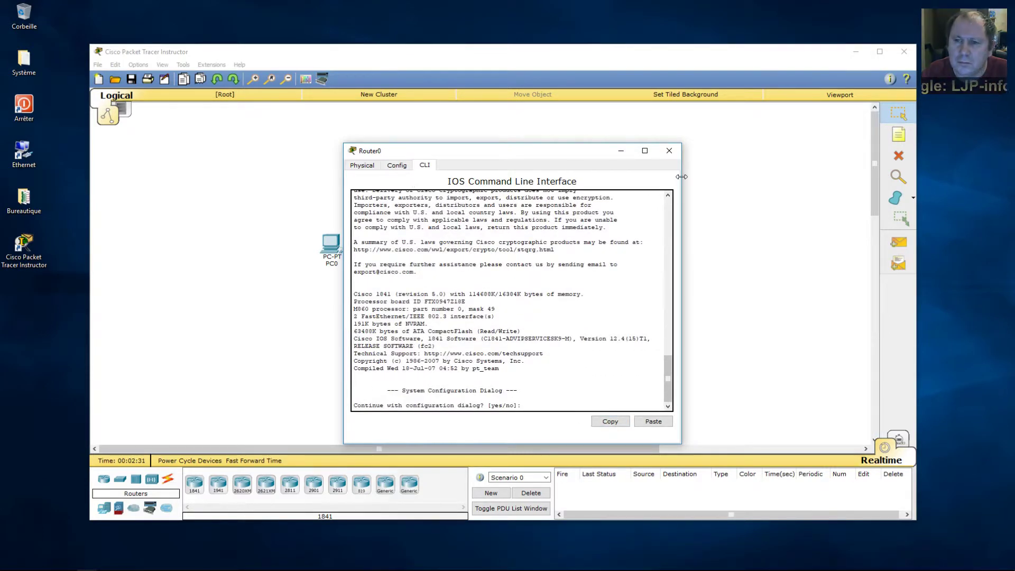
pyautogui.click(671, 154)
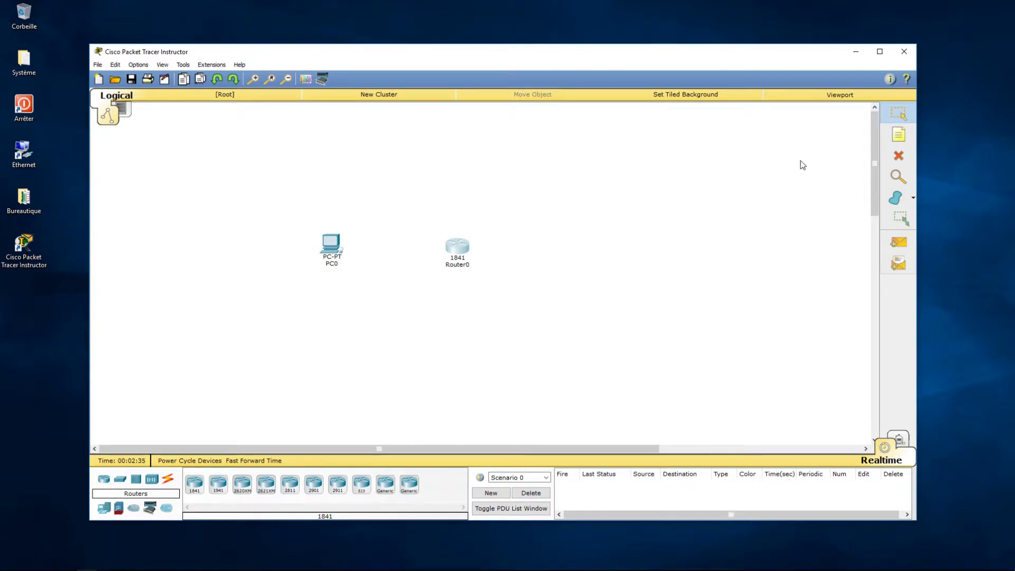
# Delete the router and the PC from the logical workspace, and return to the selection tool
pyautogui.click(898, 157)
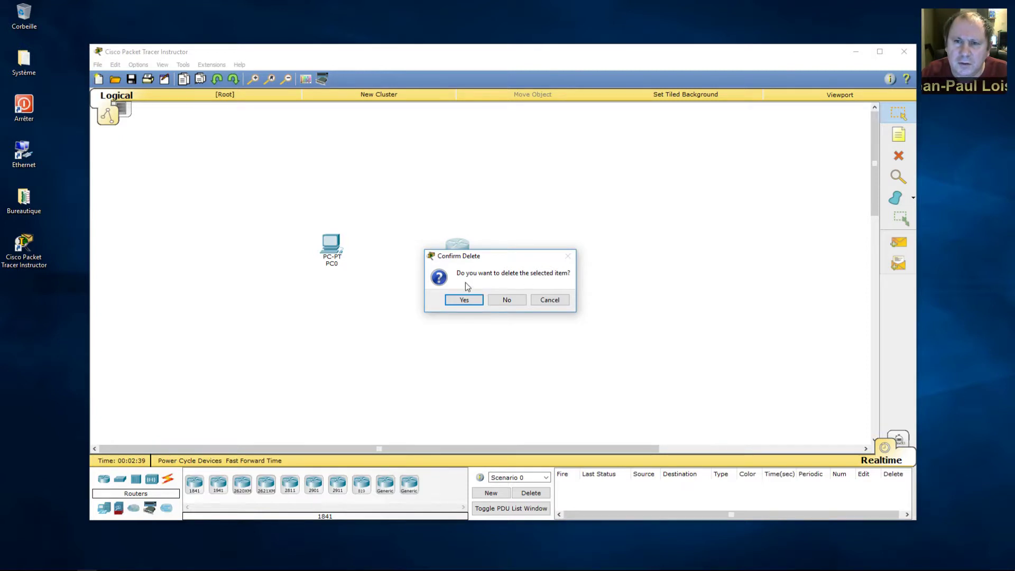
pyautogui.click(464, 300)
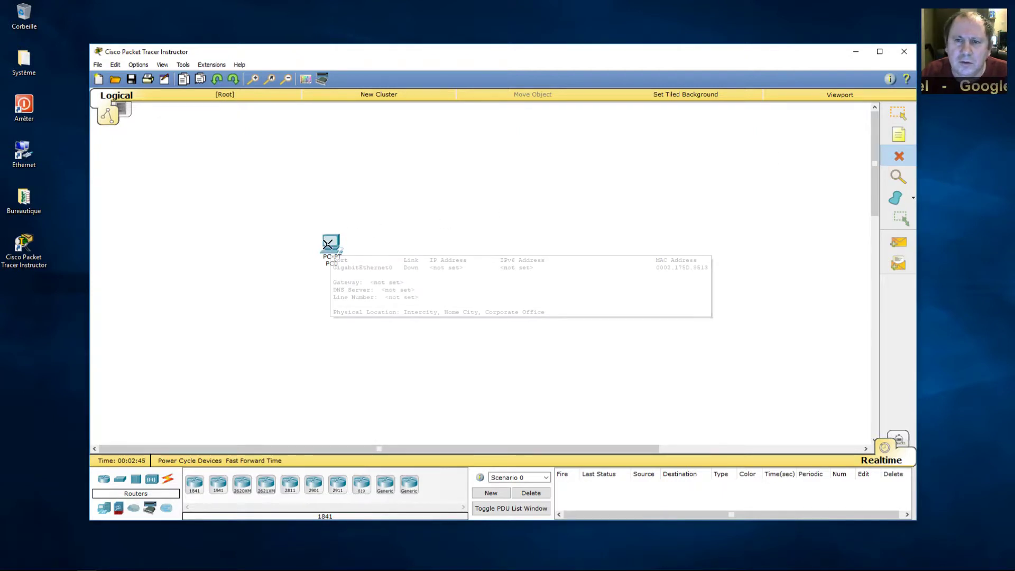
pyautogui.click(345, 240)
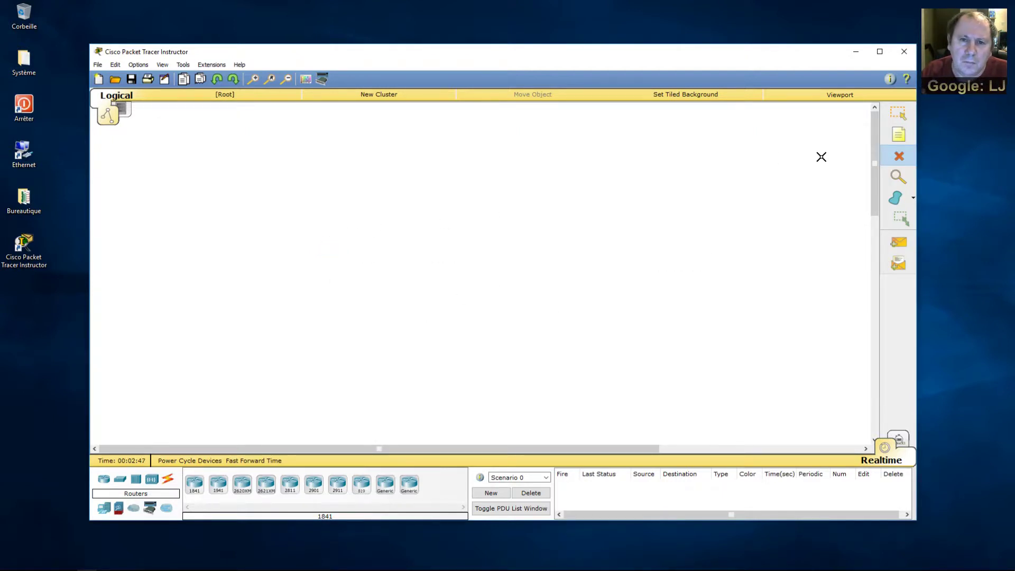
pyautogui.click(895, 116)
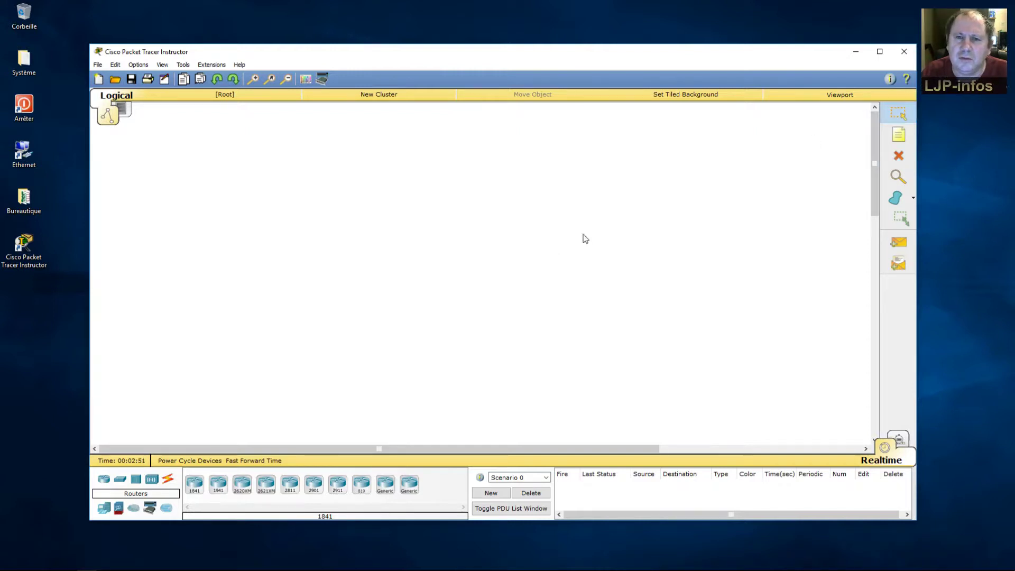
# Place two generic PC-PT end devices in the logical workspace, leaving room between them for another device
pyautogui.click(104, 508)
pyautogui.moveTo(191, 494); pyautogui.dragTo(334, 227)
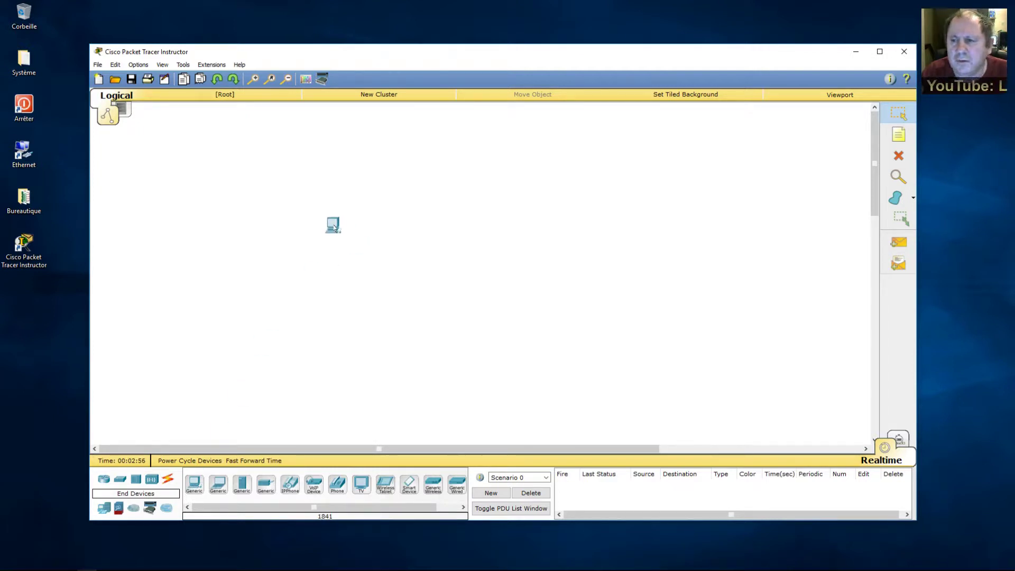
pyautogui.moveTo(335, 228); pyautogui.dragTo(336, 230)
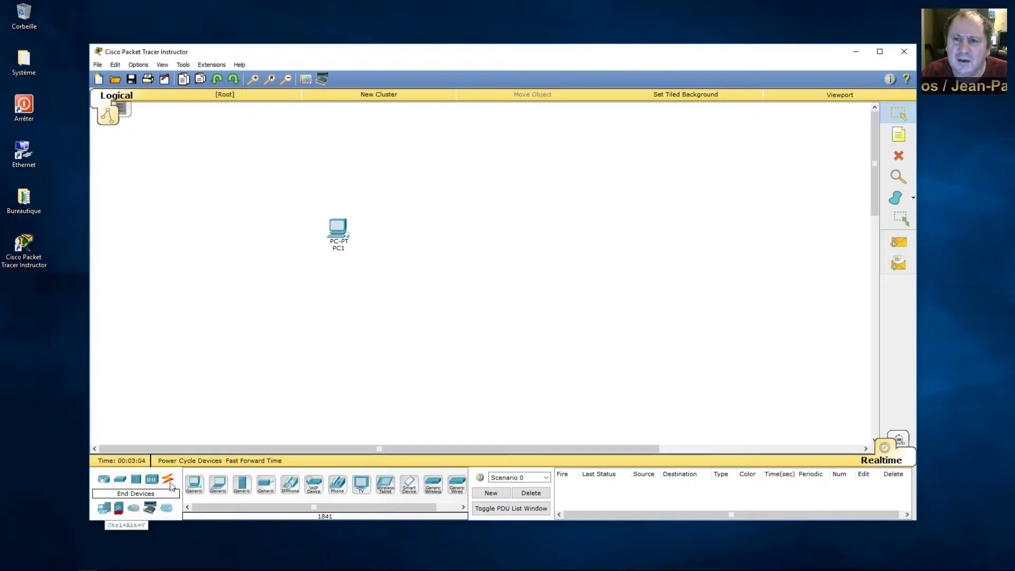
pyautogui.moveTo(194, 484); pyautogui.dragTo(550, 235)
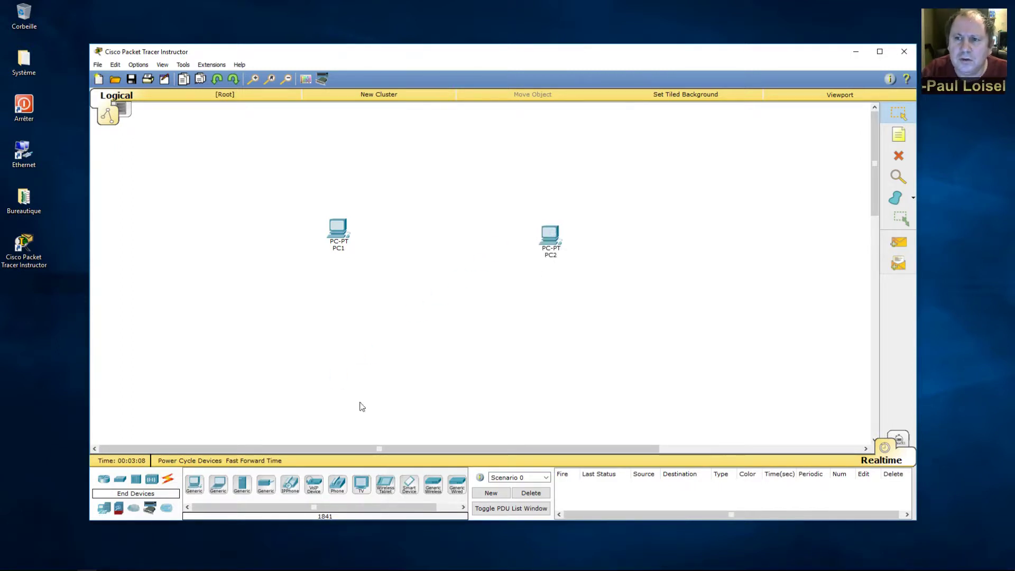
# Place a 2950-24 switch between the two PCs and line up the three devices in a horizontal row
pyautogui.click(121, 479)
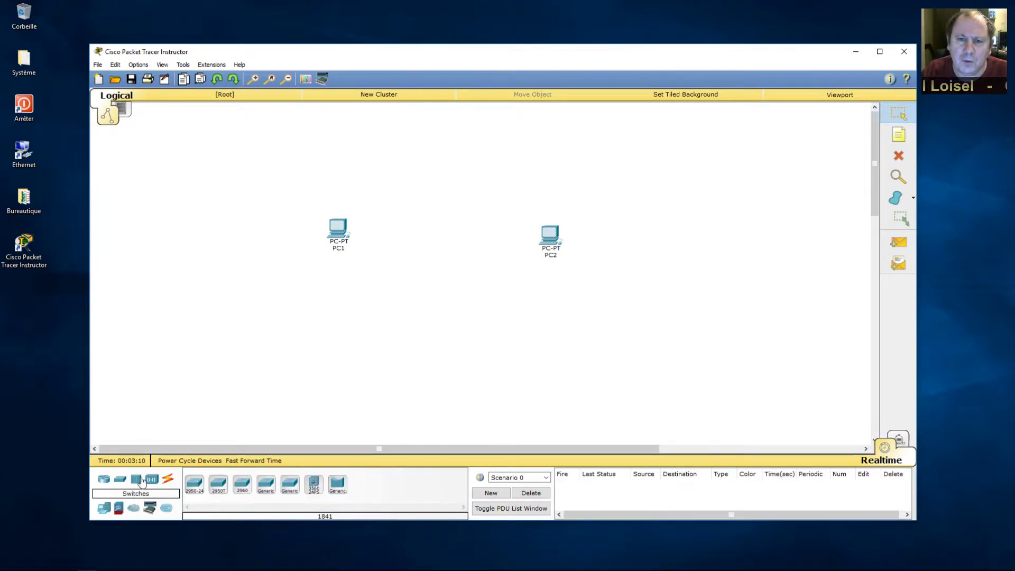
pyautogui.moveTo(196, 485); pyautogui.dragTo(442, 236)
pyautogui.moveTo(550, 242); pyautogui.dragTo(548, 232)
pyautogui.moveTo(442, 239); pyautogui.dragTo(453, 236)
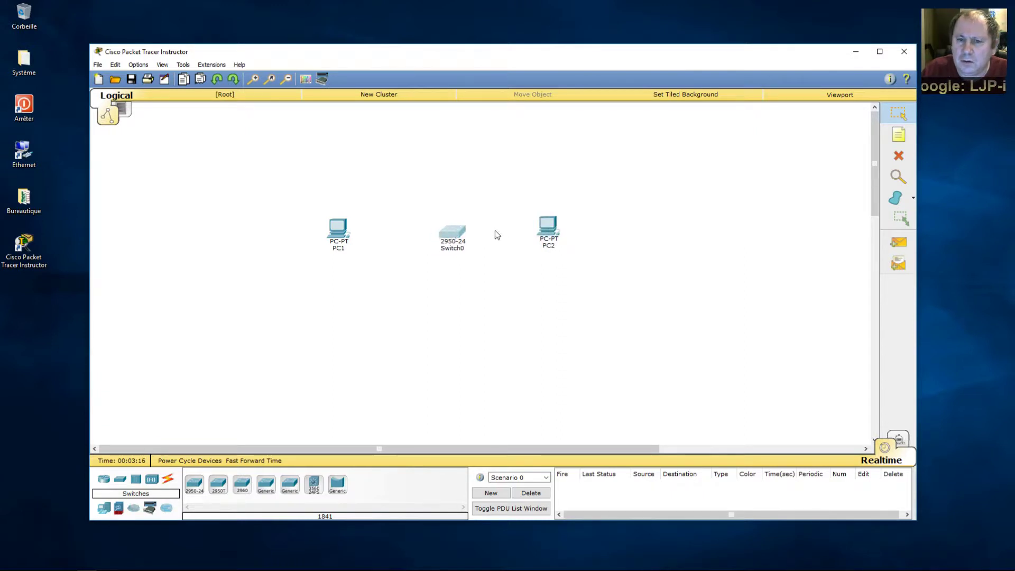
pyautogui.moveTo(546, 230); pyautogui.dragTo(548, 234)
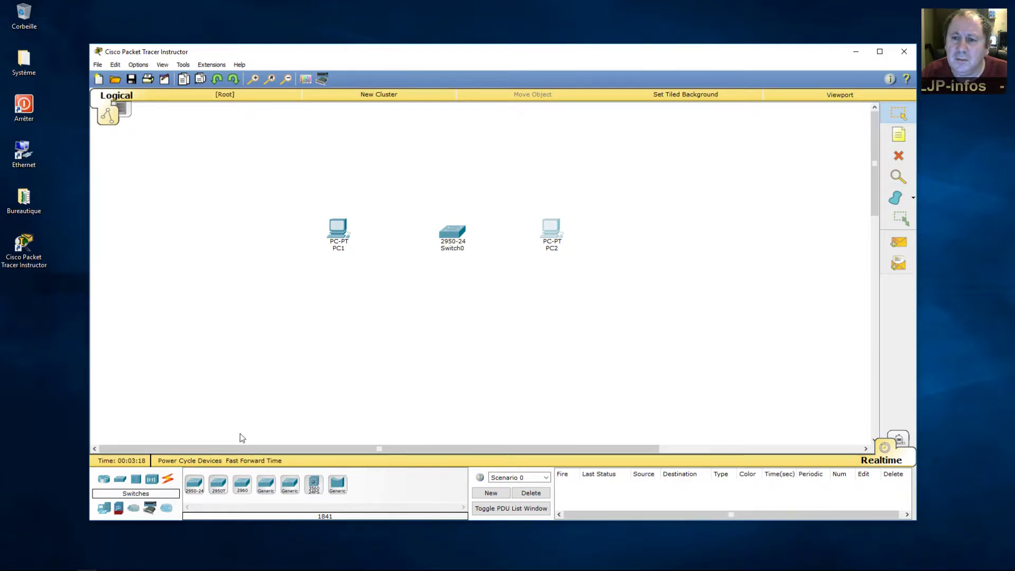
# Connect PC1 to the 2950-24 switch using the automatically chosen connection type
pyautogui.click(168, 479)
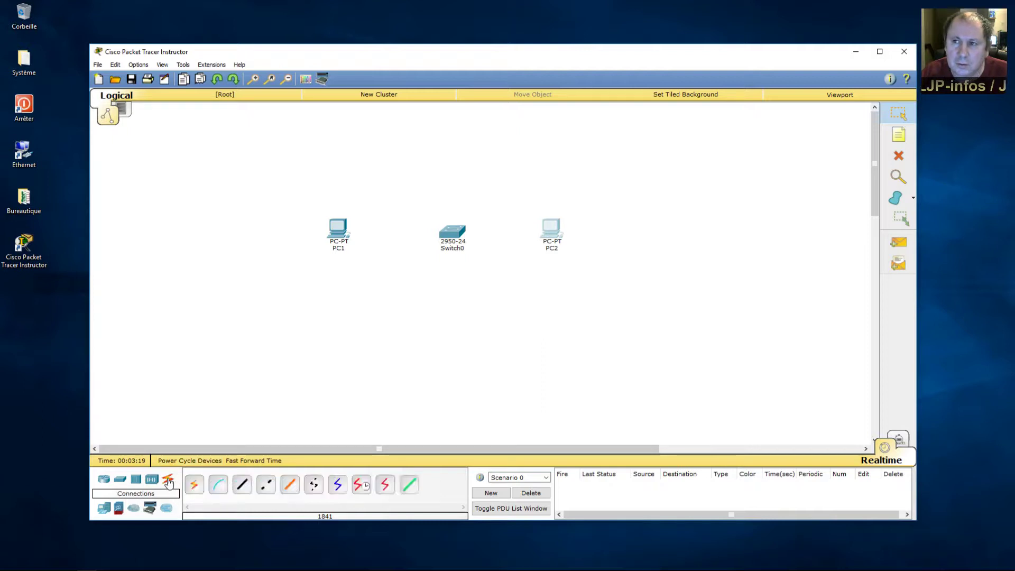
pyautogui.click(195, 490)
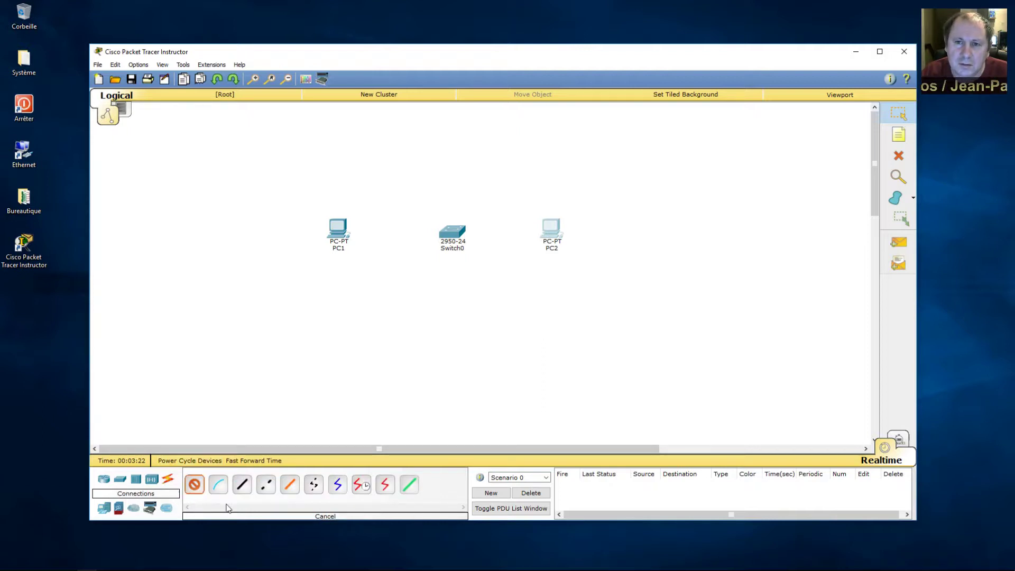
pyautogui.click(341, 233)
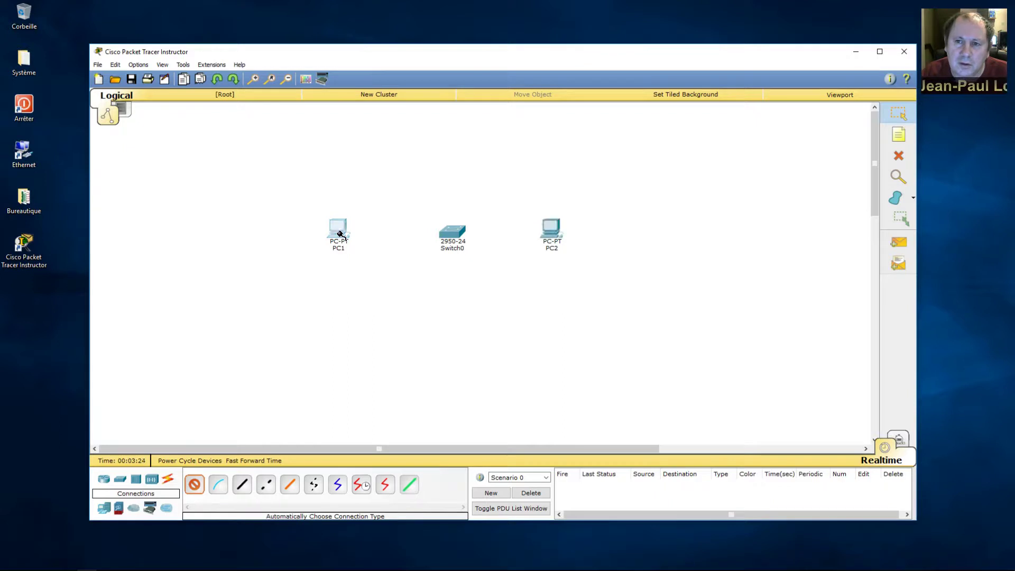
pyautogui.click(450, 234)
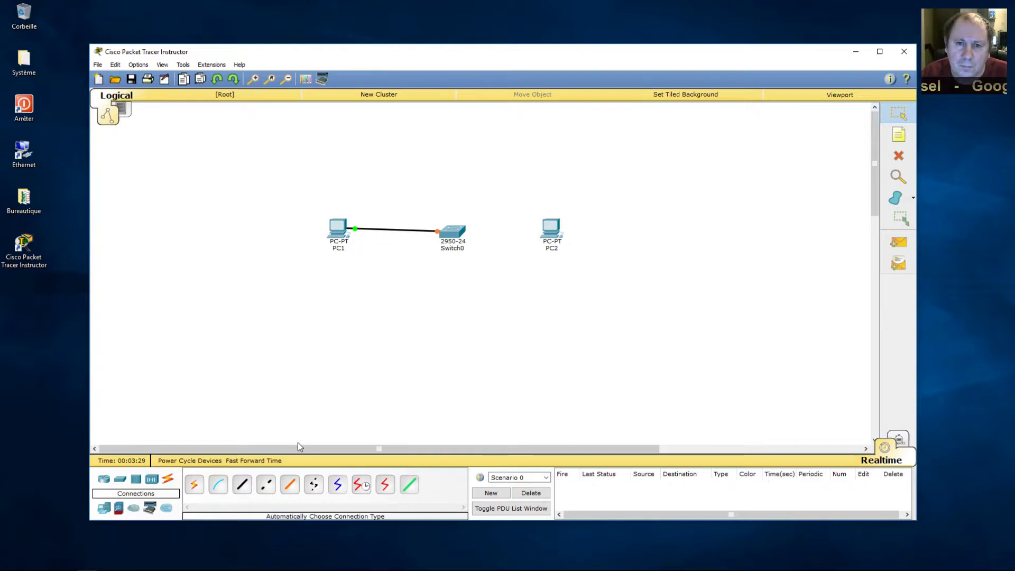
# Connect the switch's FastEthernet0/2 port to PC2's FastEthernet0 port with a copper straight-through cable
pyautogui.click(242, 485)
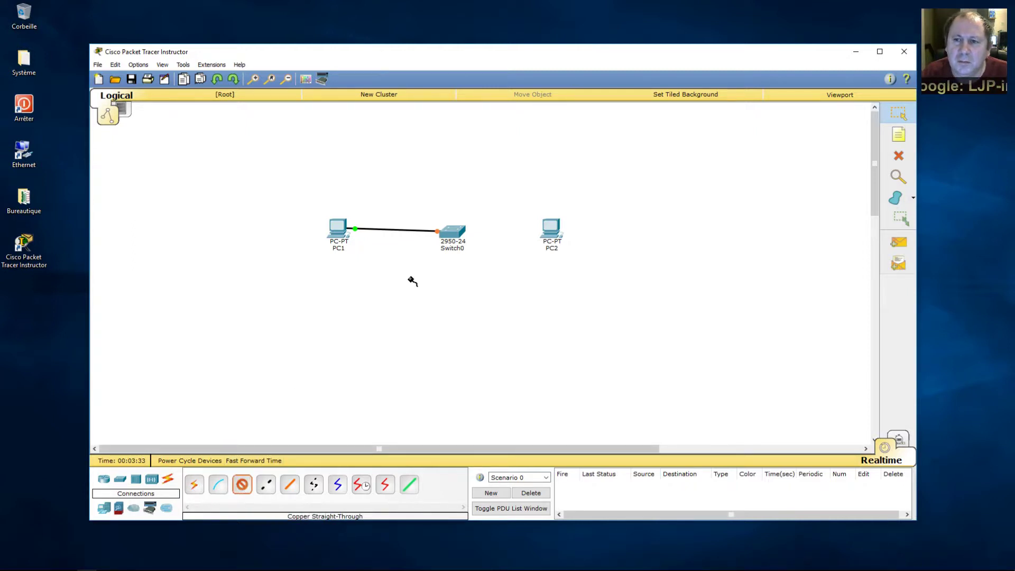
pyautogui.click(460, 234)
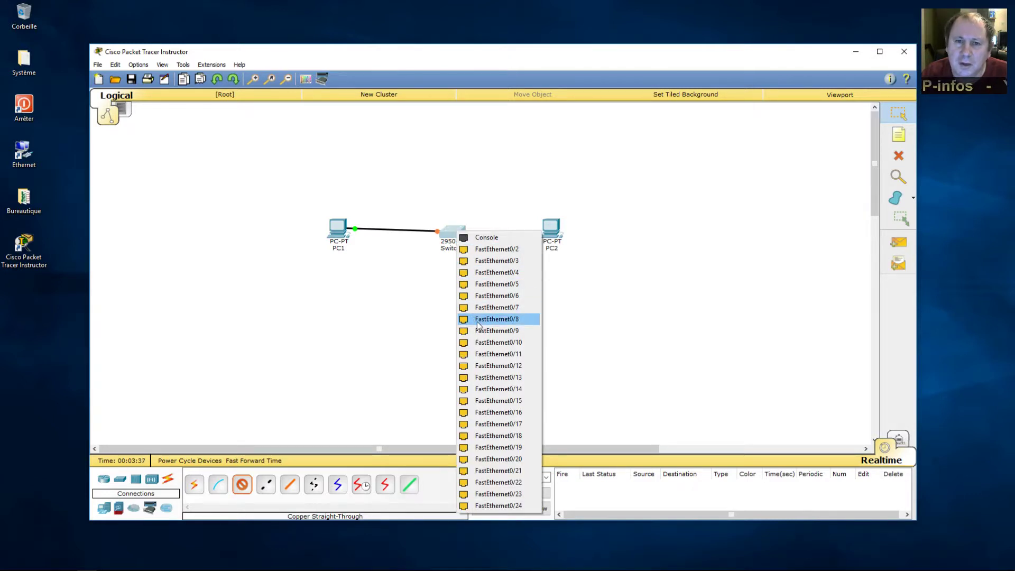
pyautogui.click(487, 251)
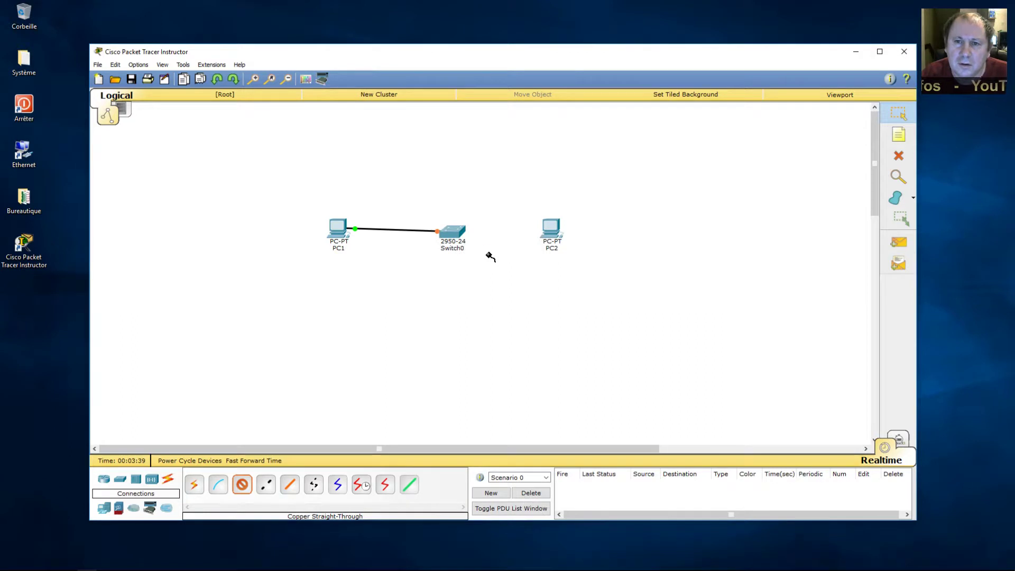
pyautogui.click(553, 229)
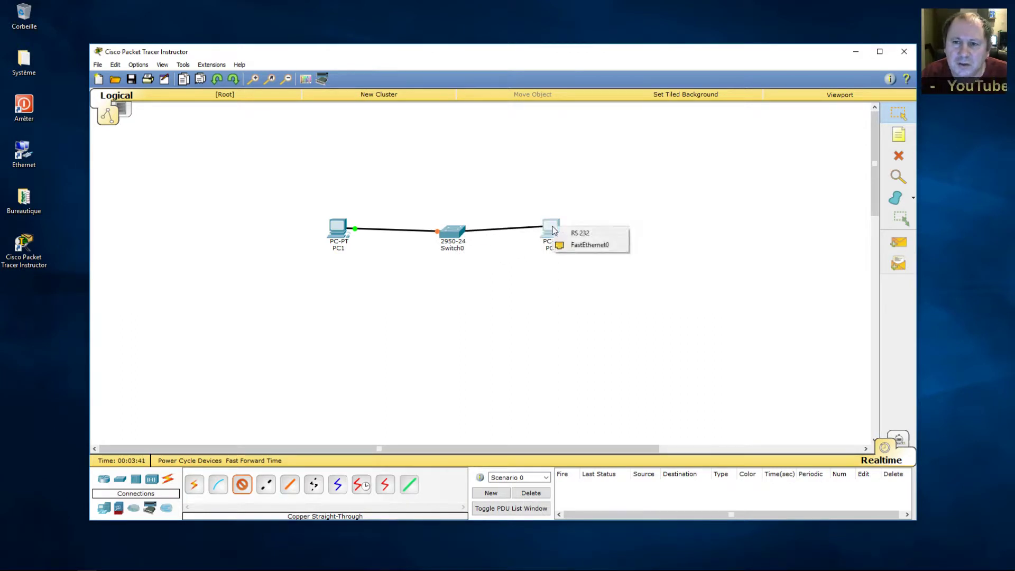
pyautogui.click(572, 246)
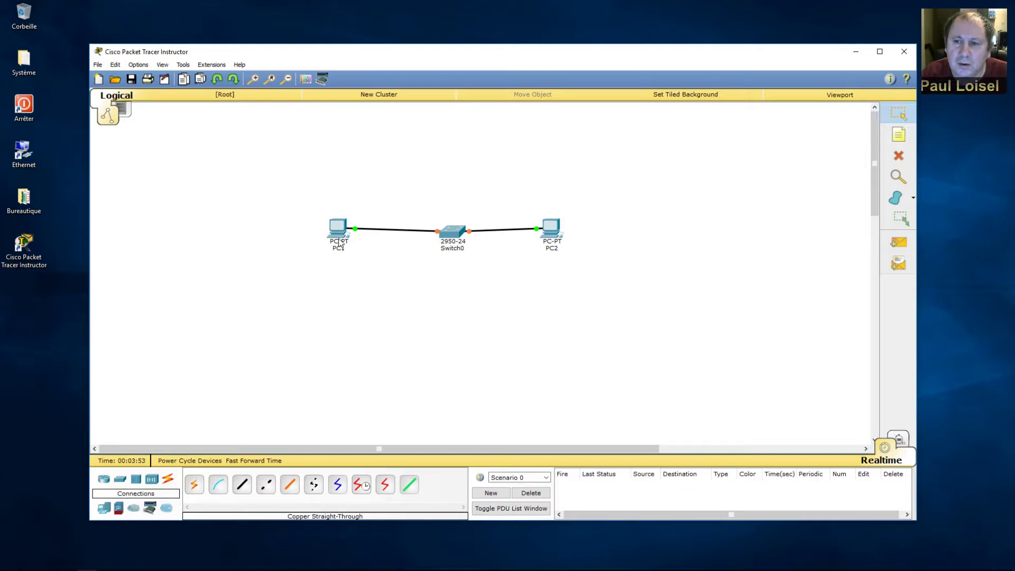
# Nudge PC1 and PC2 slightly so both line up better with the 2950-24 switch
pyautogui.moveTo(339, 243); pyautogui.dragTo(348, 244)
pyautogui.click(550, 228)
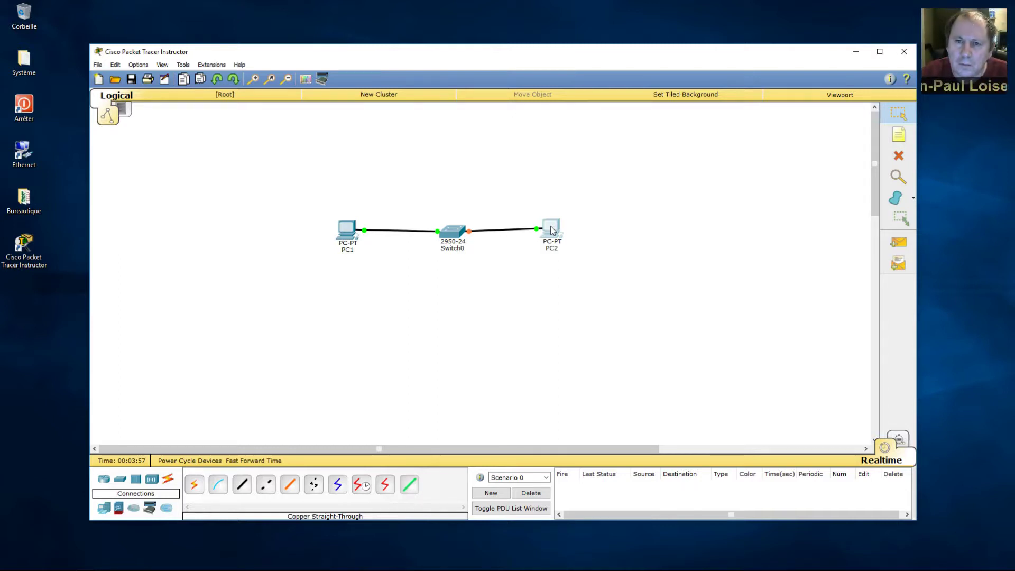
pyautogui.moveTo(551, 230); pyautogui.dragTo(554, 234)
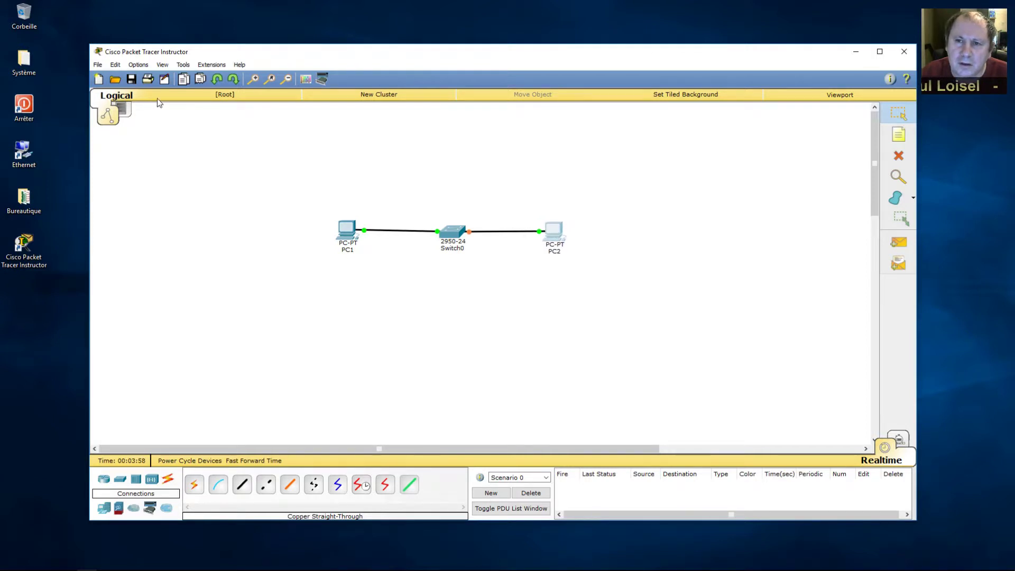
# Add two new cities to the physical Intercity map and spread them and Home City apart
pyautogui.click(128, 113)
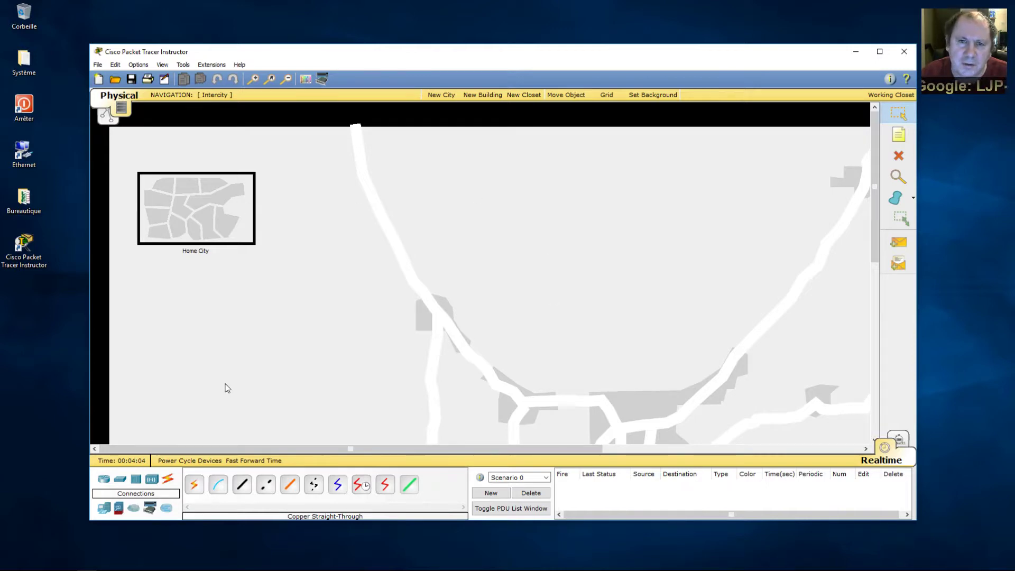
pyautogui.click(289, 78)
pyautogui.click(289, 78)
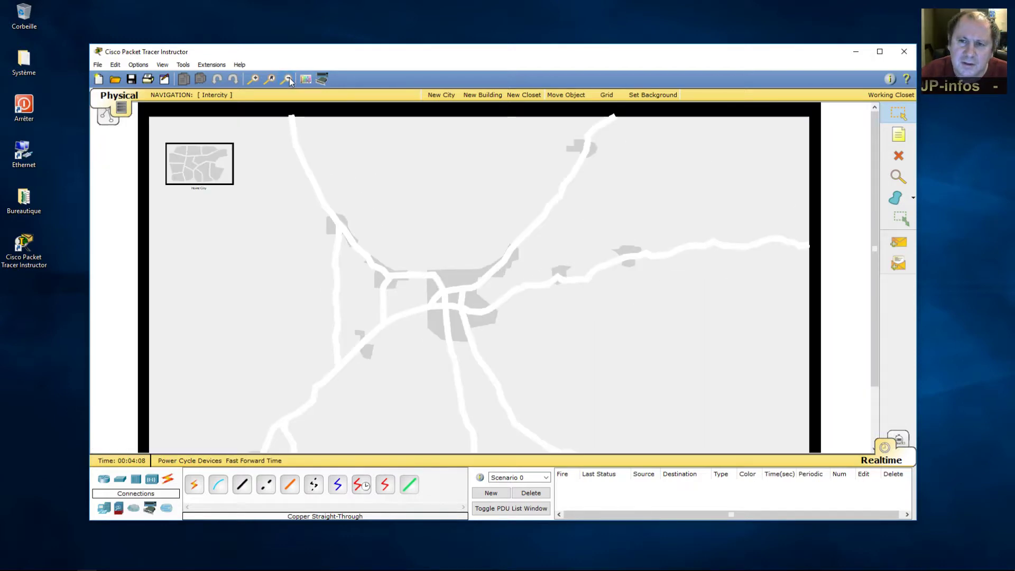
pyautogui.click(290, 79)
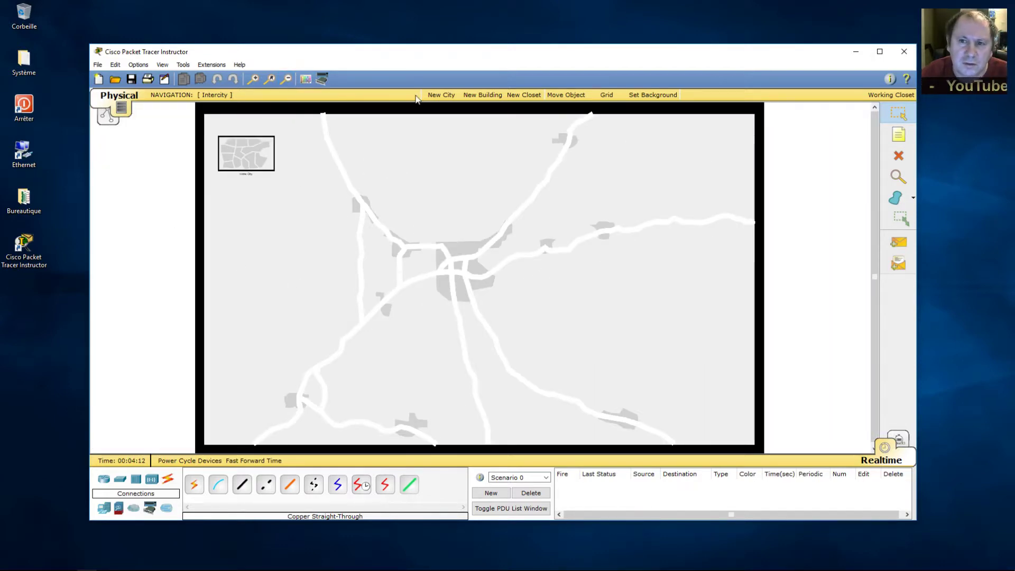
pyautogui.click(441, 97)
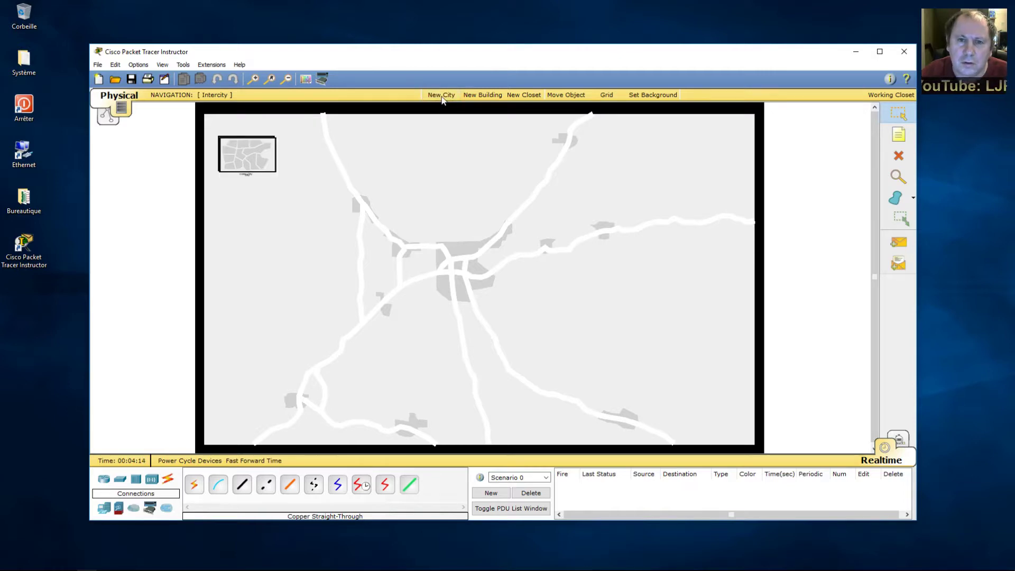
pyautogui.moveTo(251, 164); pyautogui.dragTo(648, 189)
pyautogui.moveTo(251, 159); pyautogui.dragTo(447, 183)
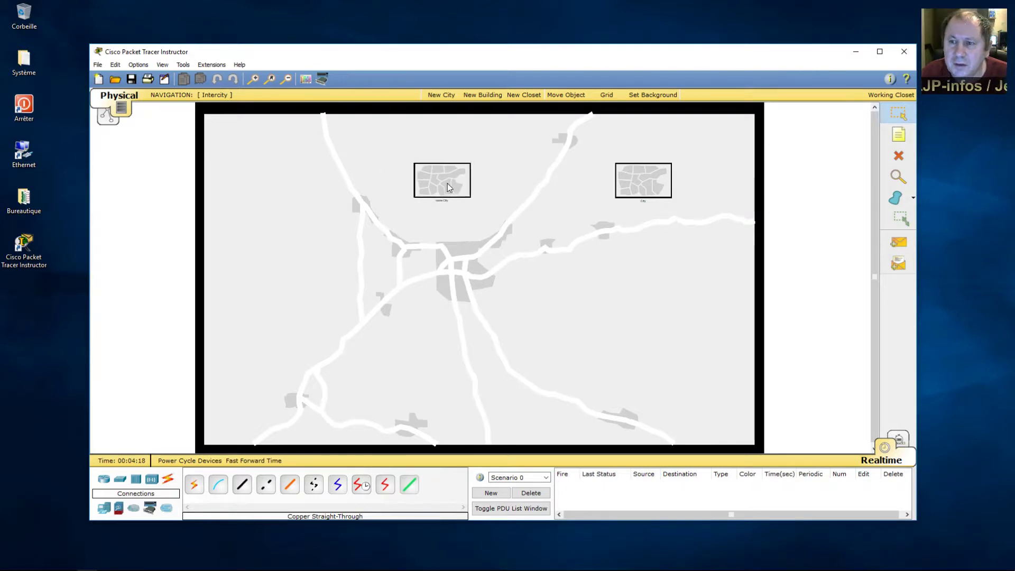
pyautogui.click(441, 94)
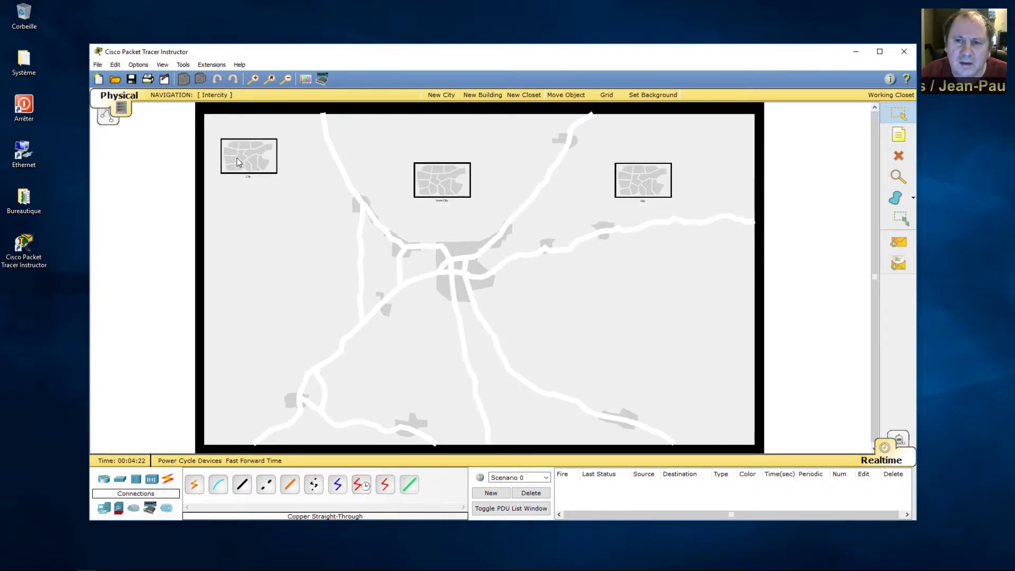
pyautogui.moveTo(237, 162); pyautogui.dragTo(396, 368)
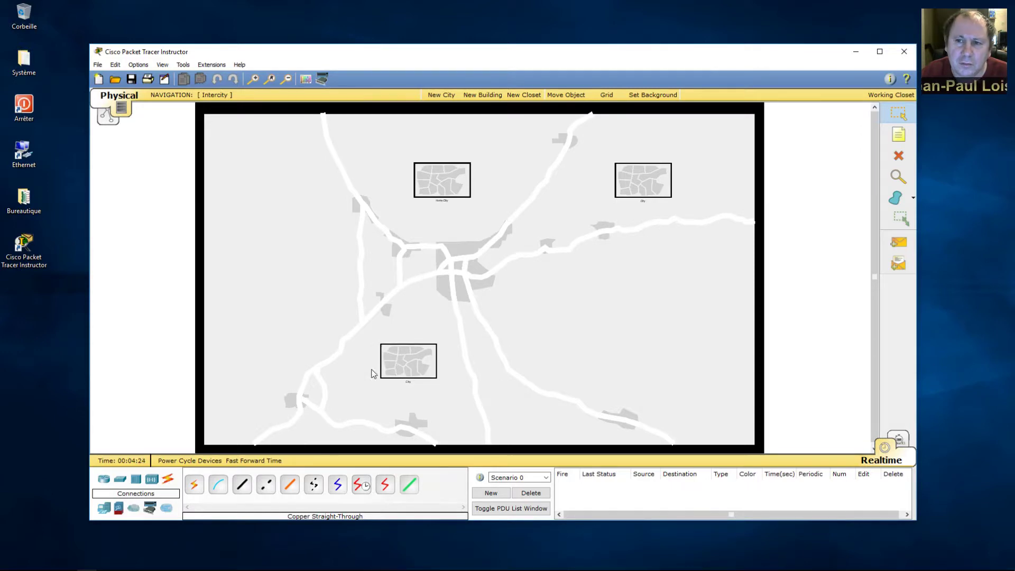
# Place a generic PC-PT in the southern city of the Intercity map and position it below the switch in the logical workspace
pyautogui.click(104, 509)
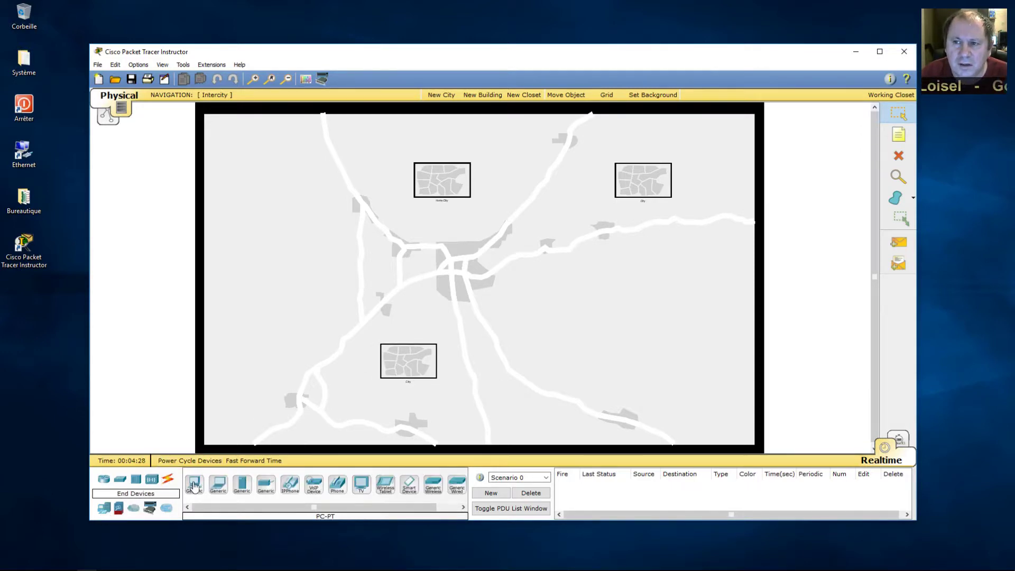
pyautogui.moveTo(195, 485); pyautogui.dragTo(404, 362)
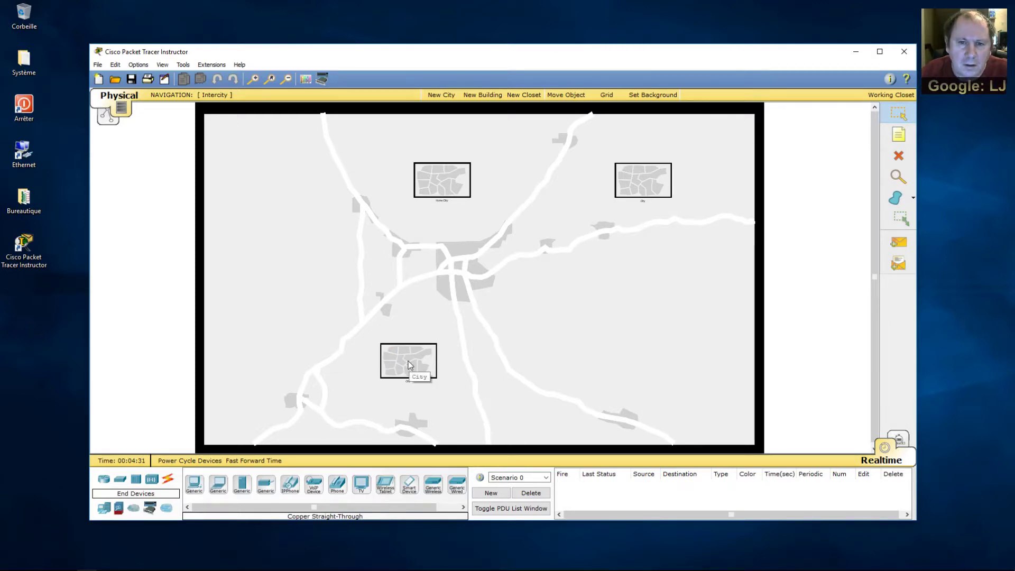
pyautogui.click(107, 121)
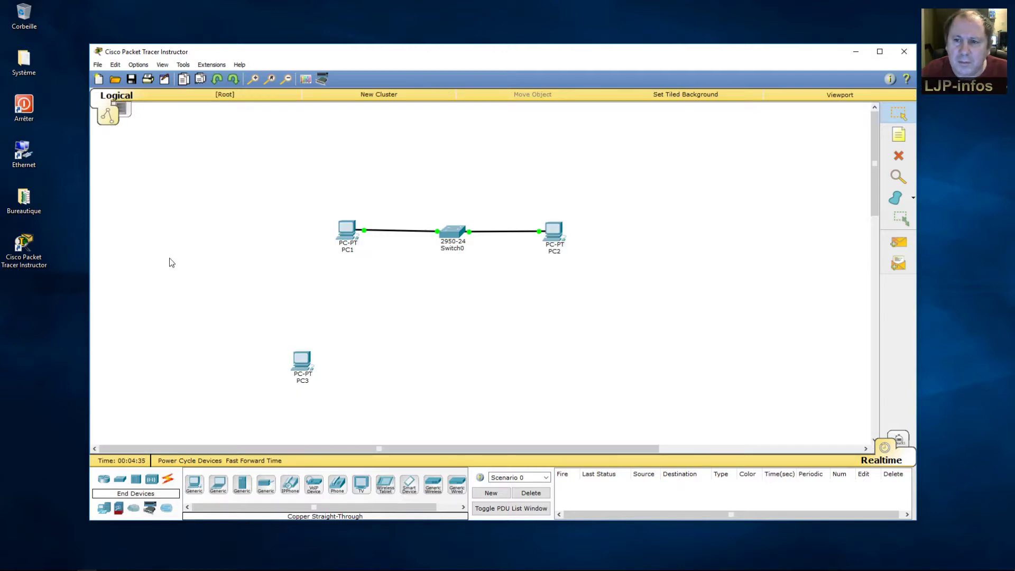
pyautogui.moveTo(290, 362); pyautogui.dragTo(447, 365)
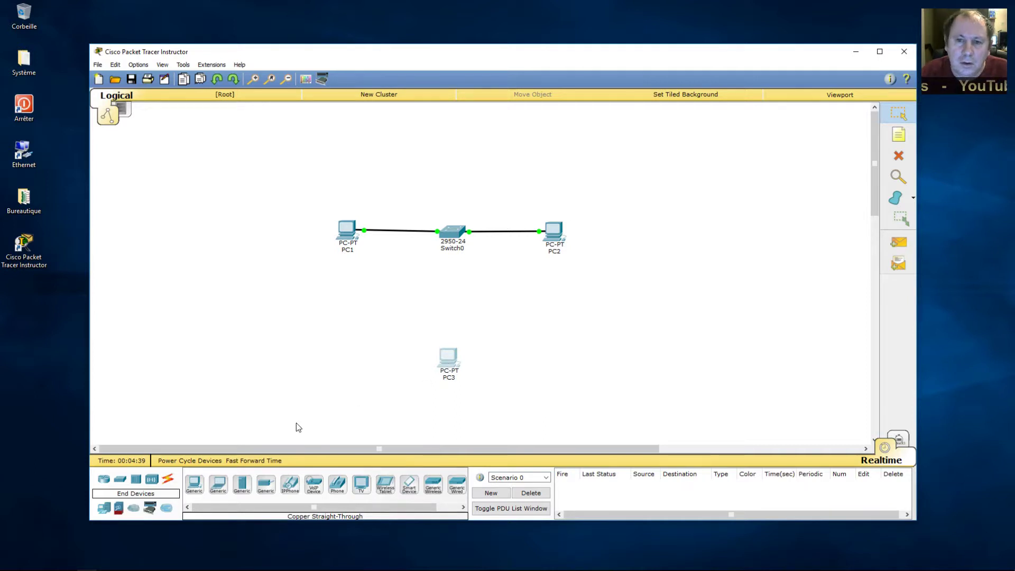
# Connect PC3 to the 2950-24 switch using the automatically chosen connection type
pyautogui.click(170, 482)
pyautogui.click(195, 484)
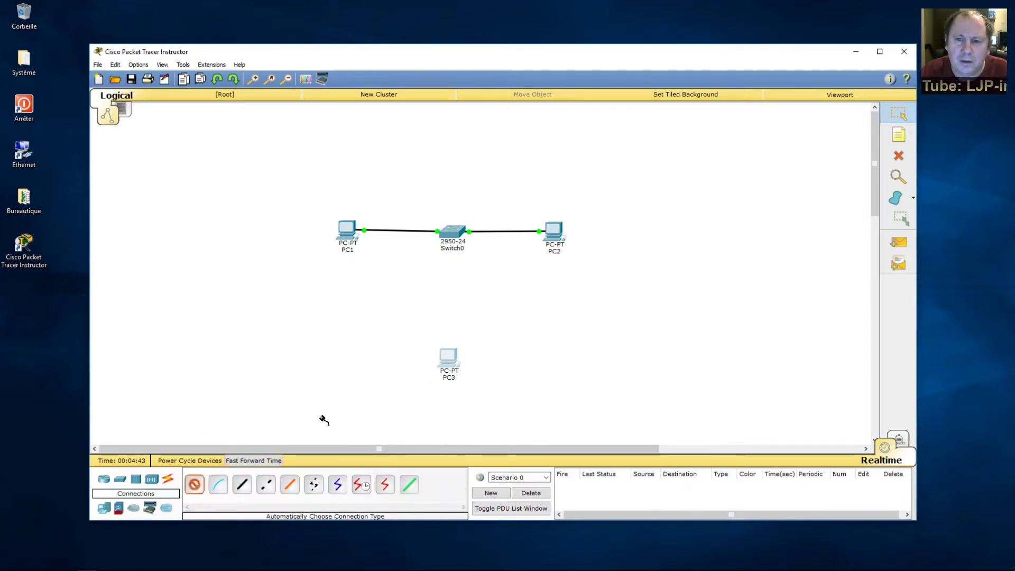
pyautogui.click(448, 359)
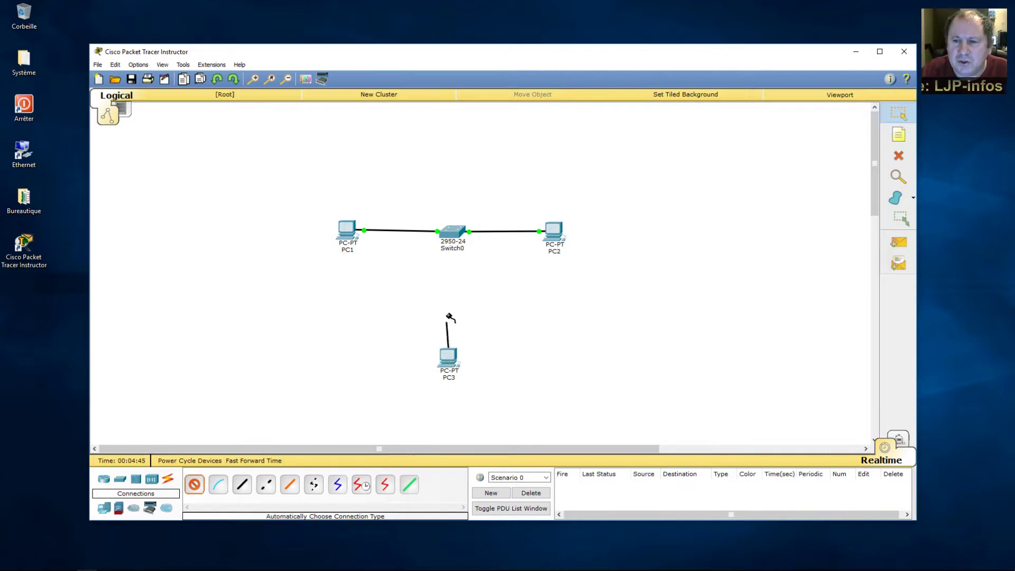
pyautogui.click(453, 233)
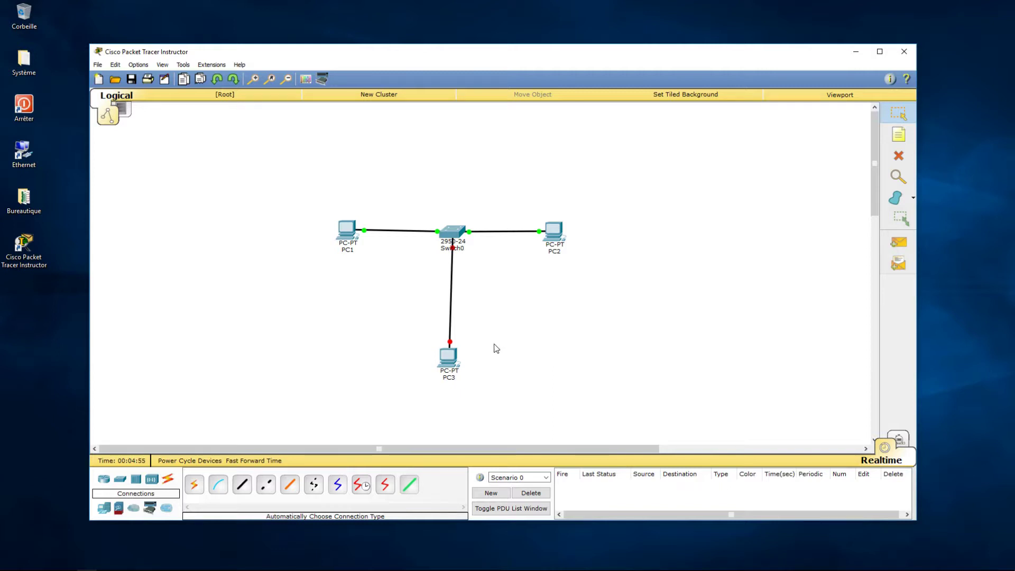
# Open the southern city in the physical workspace and move PC3 from the map's lower edge to the central block
pyautogui.click(130, 112)
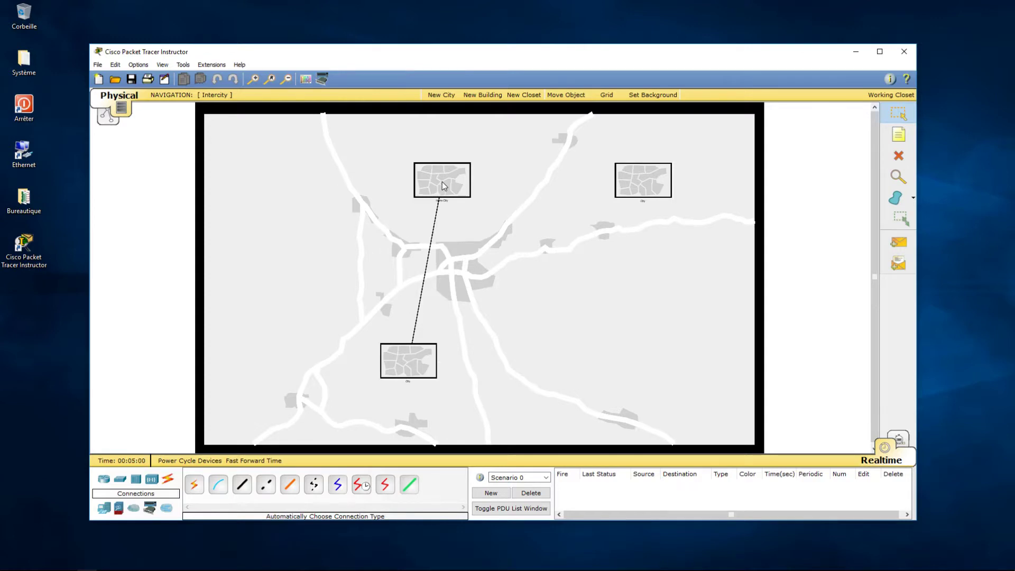
pyautogui.doubleClick(422, 369)
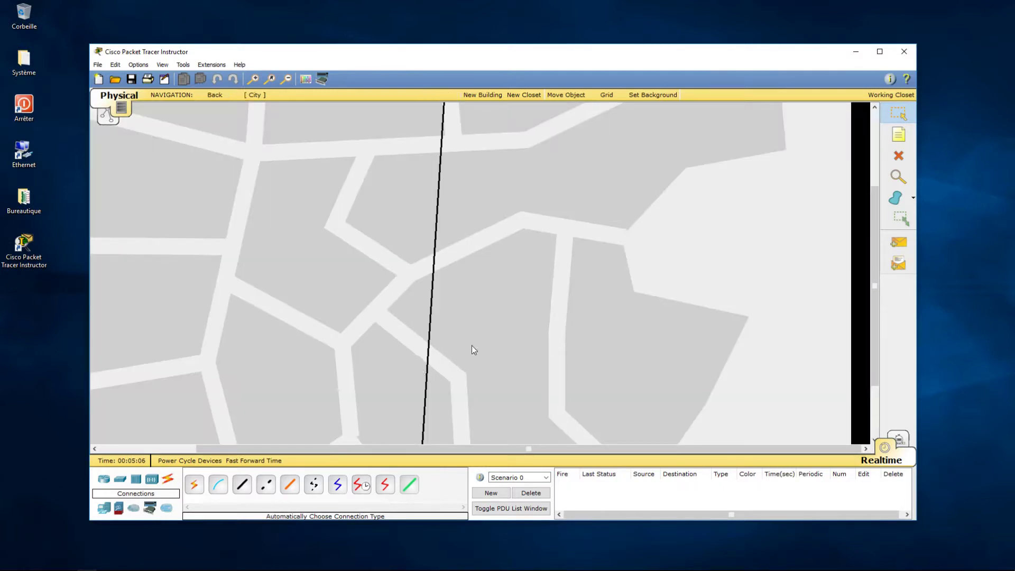
pyautogui.click(287, 79)
pyautogui.click(287, 80)
pyautogui.click(287, 80)
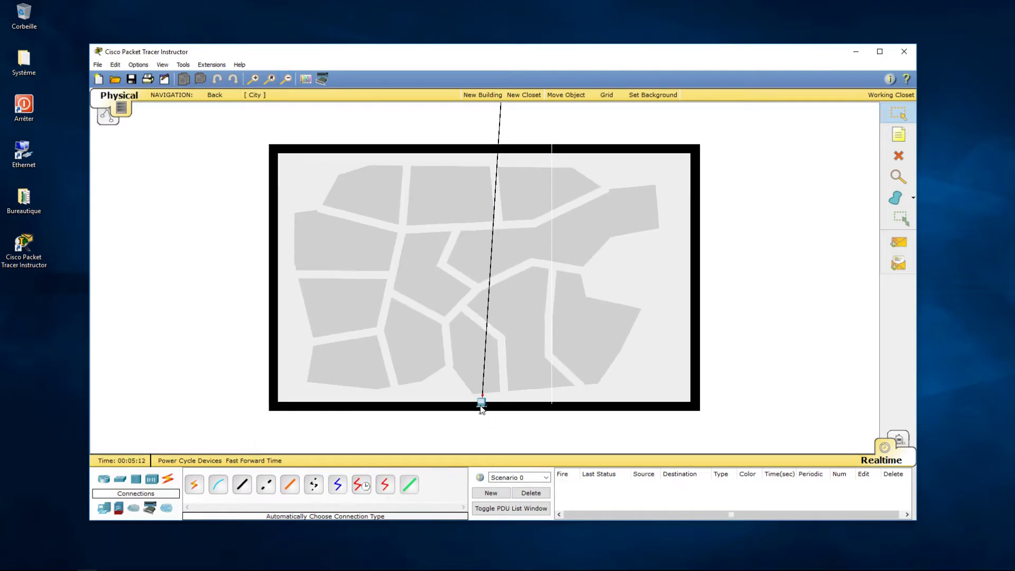
pyautogui.moveTo(480, 402); pyautogui.dragTo(483, 259)
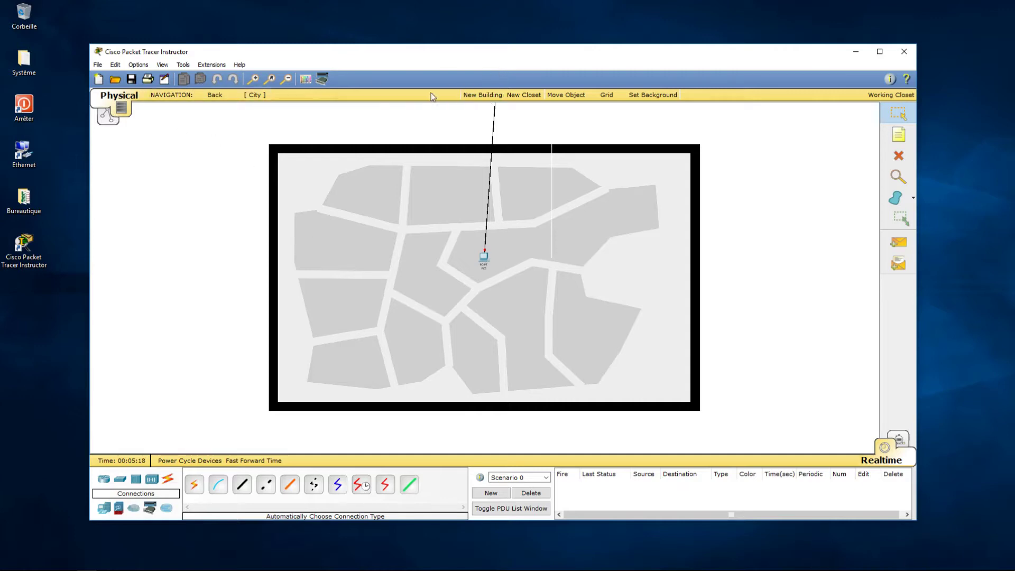
# Jump to Home City in the physical locations and move the Corporate Office building into the upper middle block
pyautogui.click(168, 97)
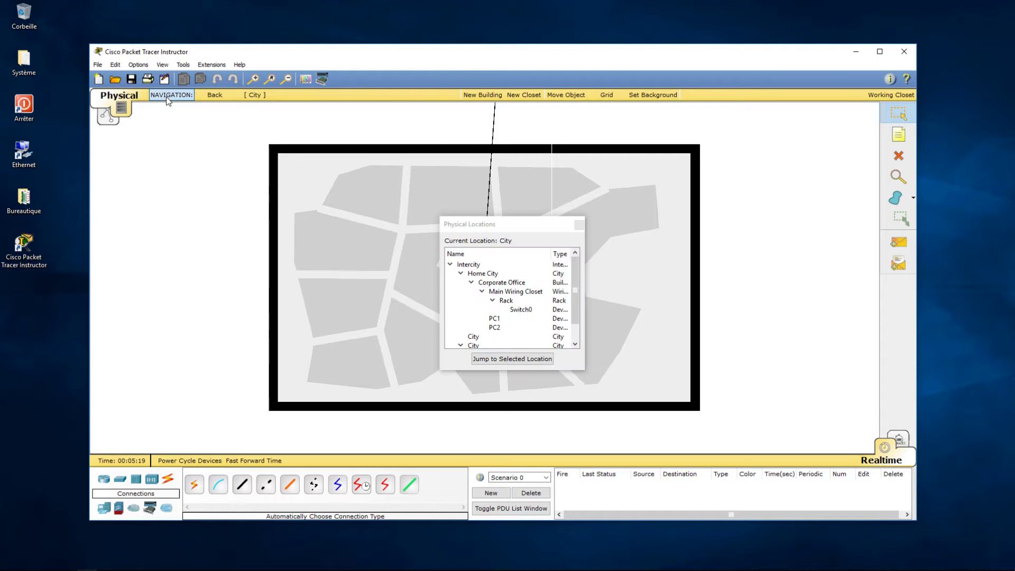
pyautogui.click(486, 275)
pyautogui.click(489, 359)
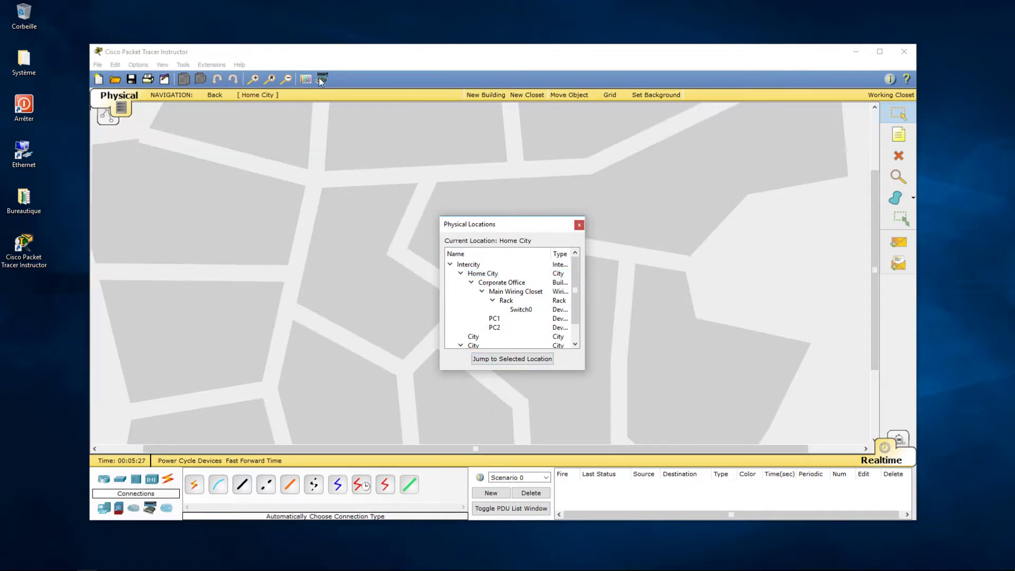
pyautogui.click(288, 79)
pyautogui.click(287, 79)
pyautogui.click(287, 80)
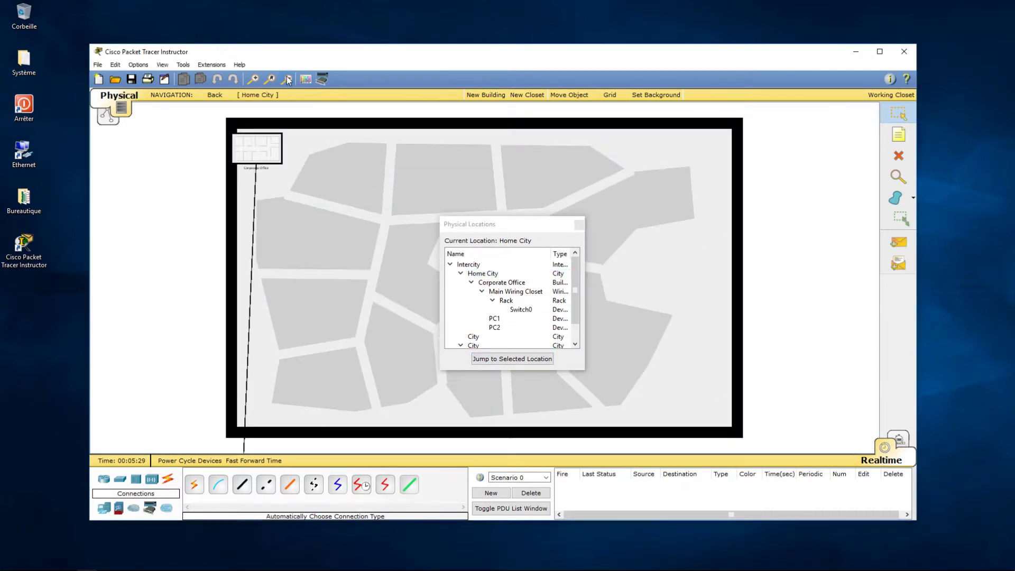
pyautogui.click(287, 80)
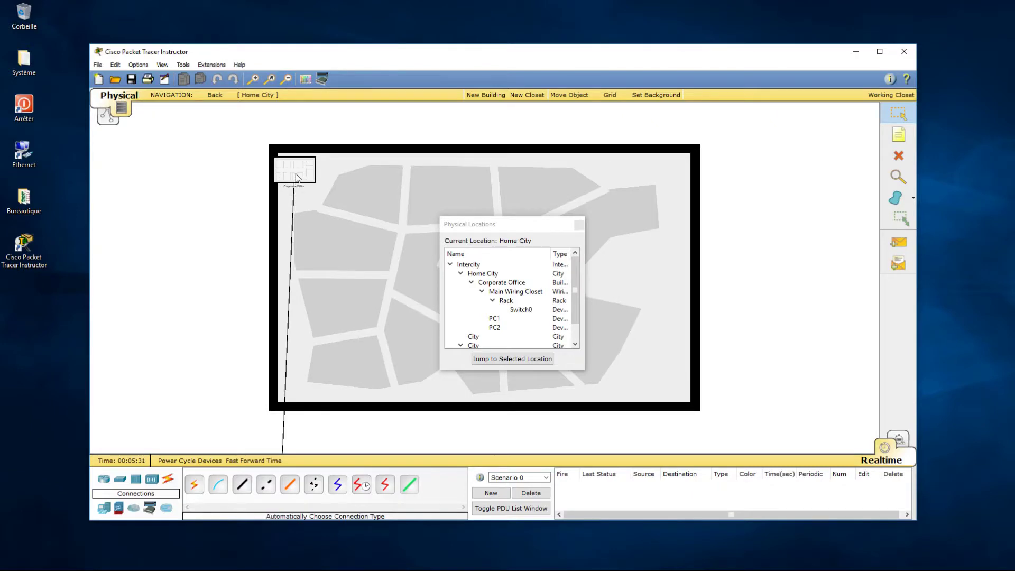
pyautogui.click(579, 225)
pyautogui.moveTo(291, 167); pyautogui.dragTo(447, 202)
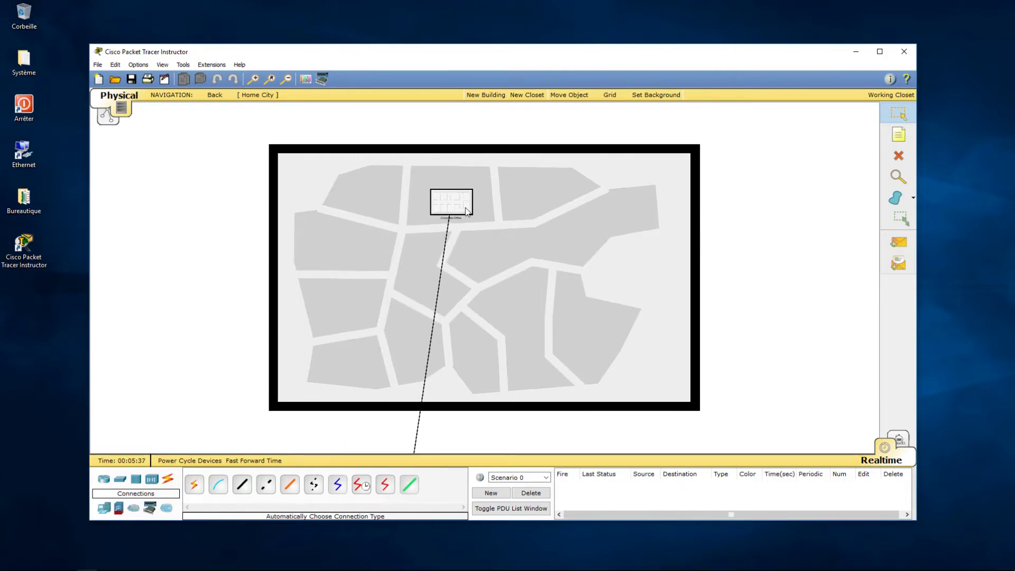
# Inside the Corporate Office, move the Main Wiring Closet, PC2 and PC1 into three separate rooms of the floor plan
pyautogui.click(455, 204)
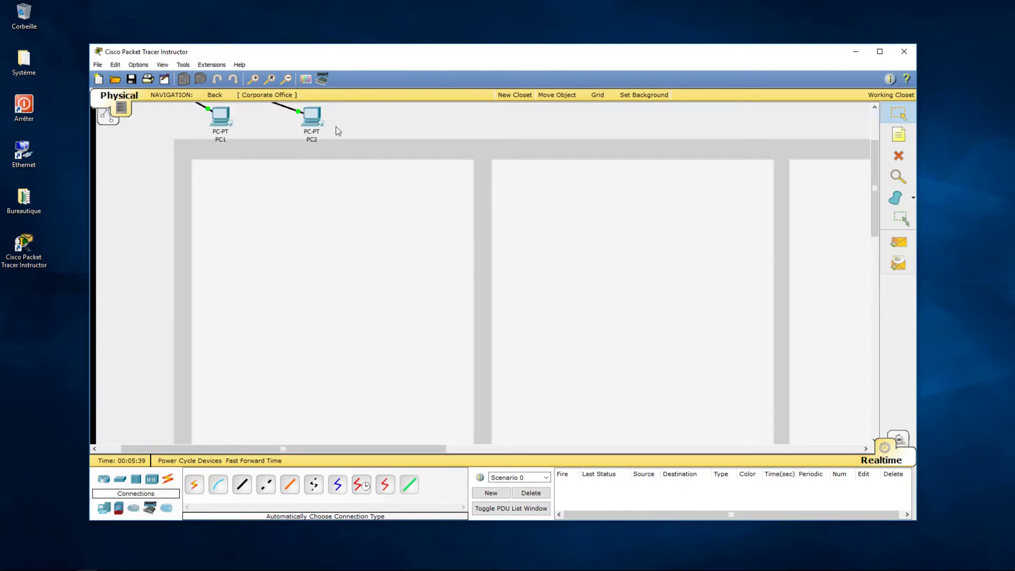
pyautogui.click(287, 79)
pyautogui.click(287, 80)
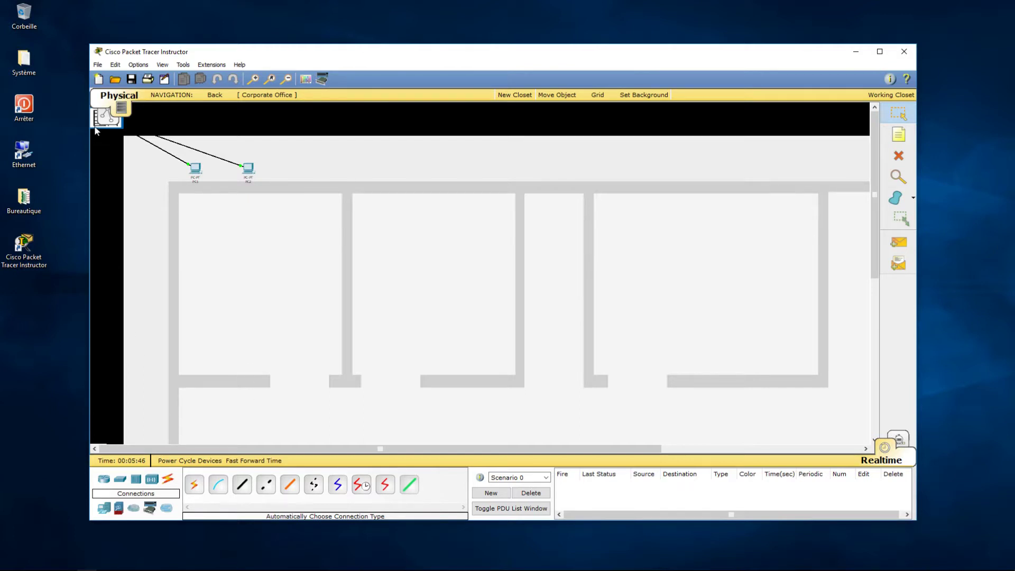
pyautogui.moveTo(98, 130); pyautogui.dragTo(274, 316)
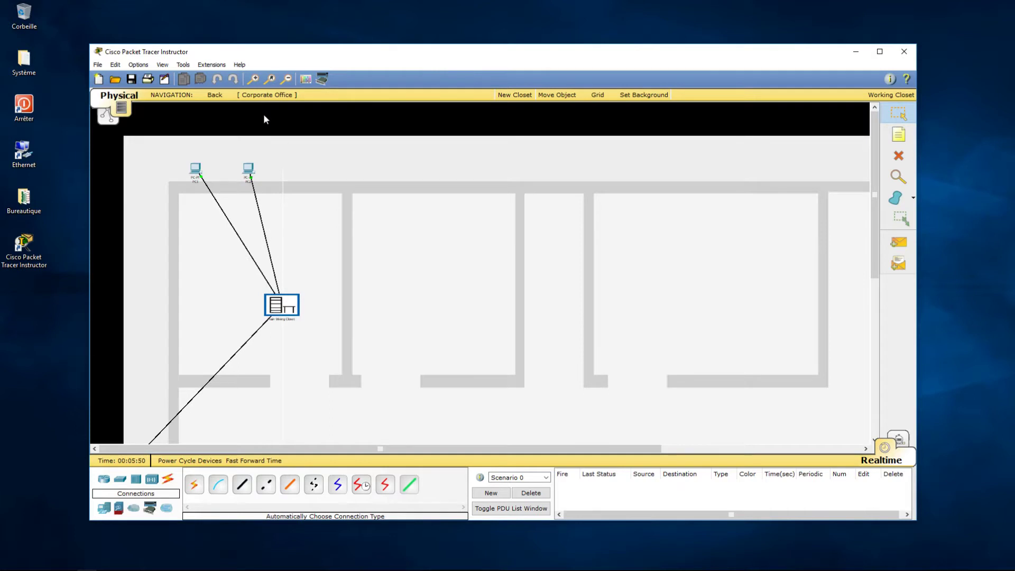
pyautogui.moveTo(255, 173); pyautogui.dragTo(412, 270)
pyautogui.moveTo(196, 171); pyautogui.dragTo(673, 310)
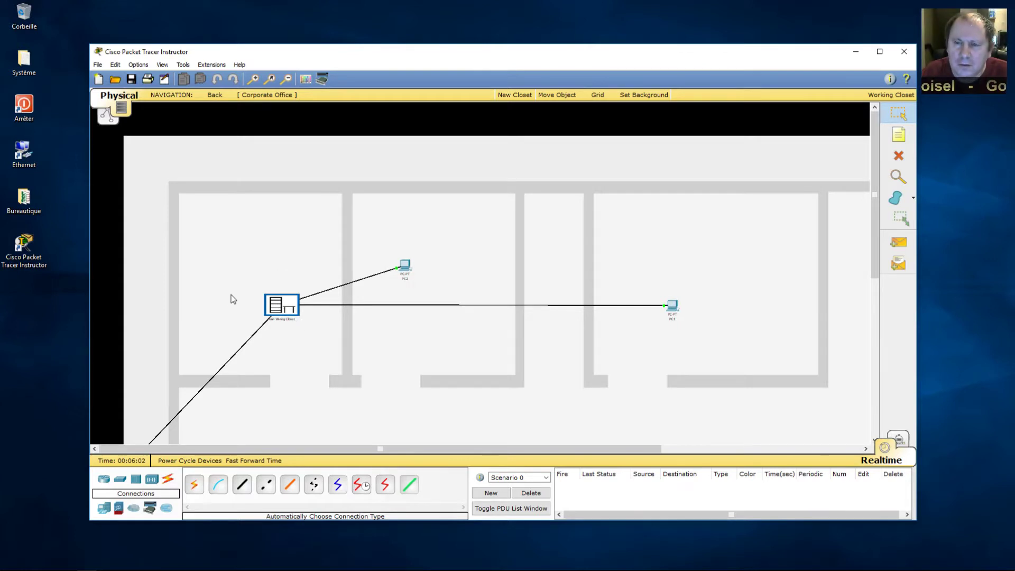
# Back in the logical workspace, move PC3 closer beneath the switch and adjust PC1's position slightly
pyautogui.click(104, 120)
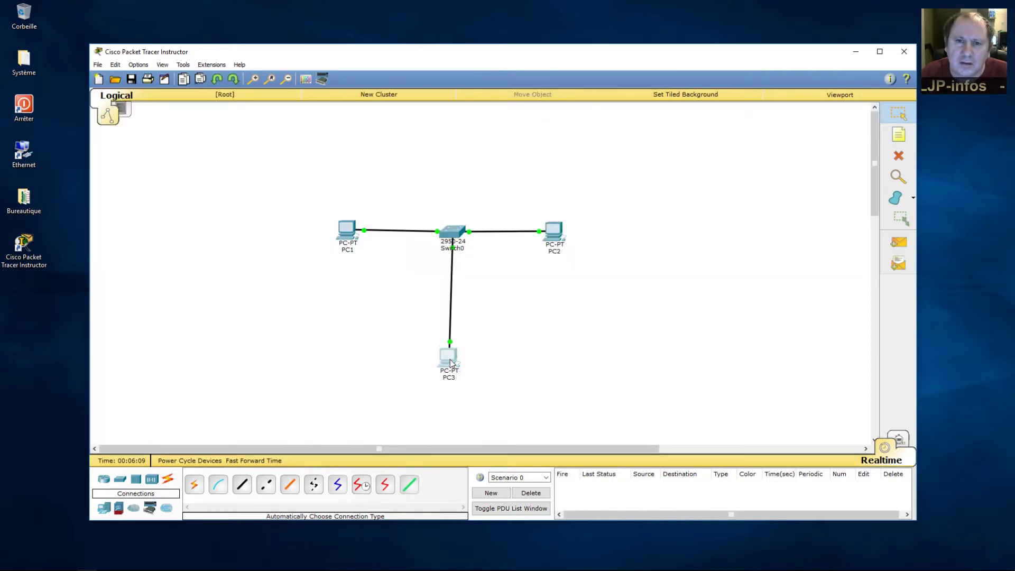
pyautogui.moveTo(449, 360); pyautogui.dragTo(453, 309)
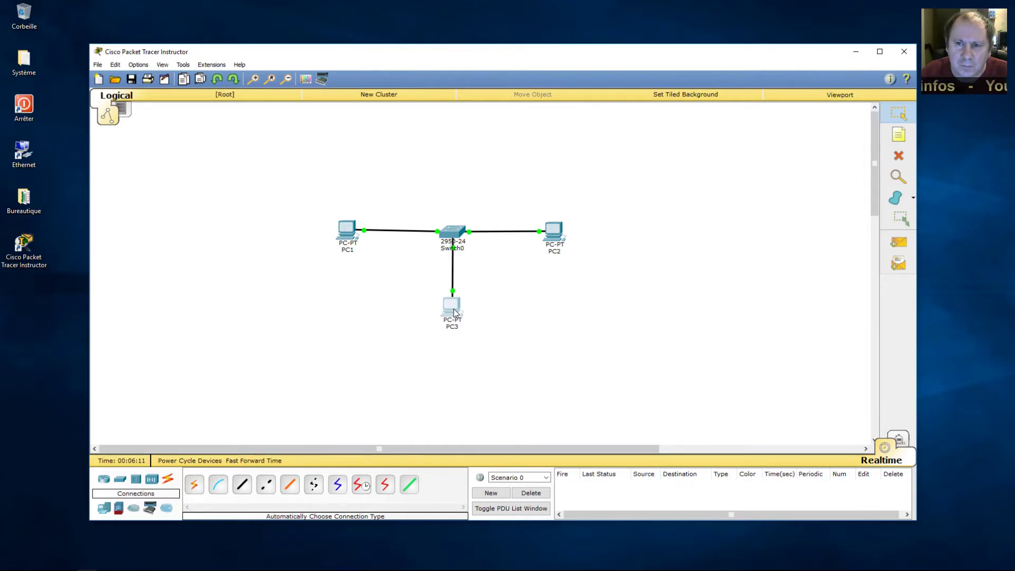
pyautogui.moveTo(348, 244); pyautogui.dragTo(351, 246)
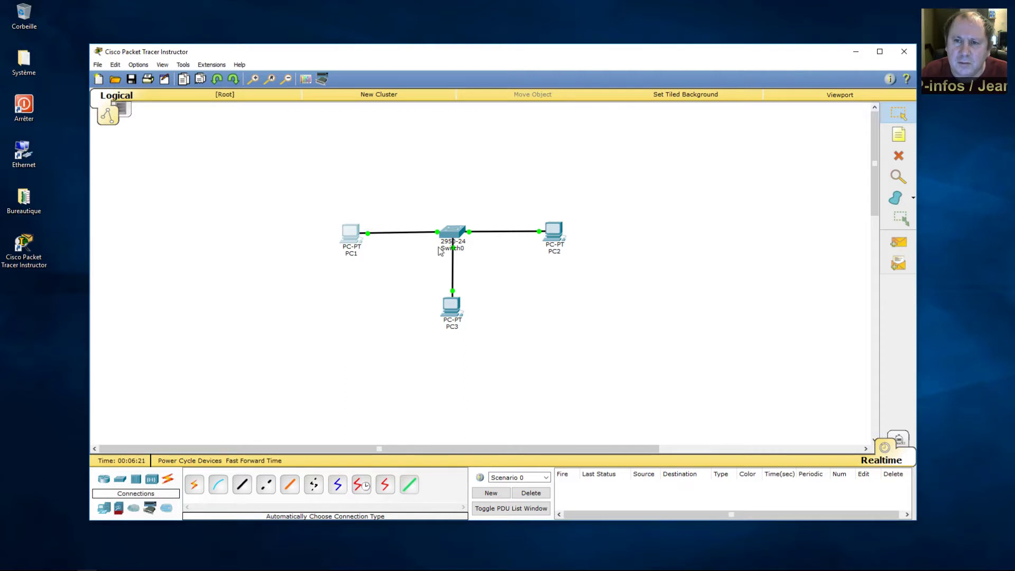
# Give PC1 the static IP address 192.168.1.1 with subnet mask 255.255.255.0 and close its configuration window
pyautogui.moveTo(363, 234)
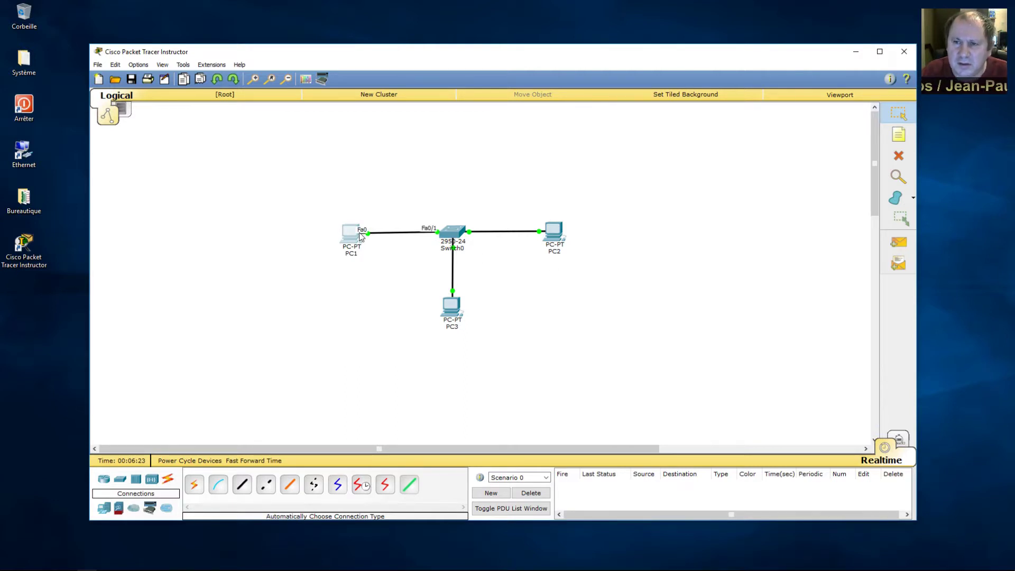
pyautogui.click(348, 233)
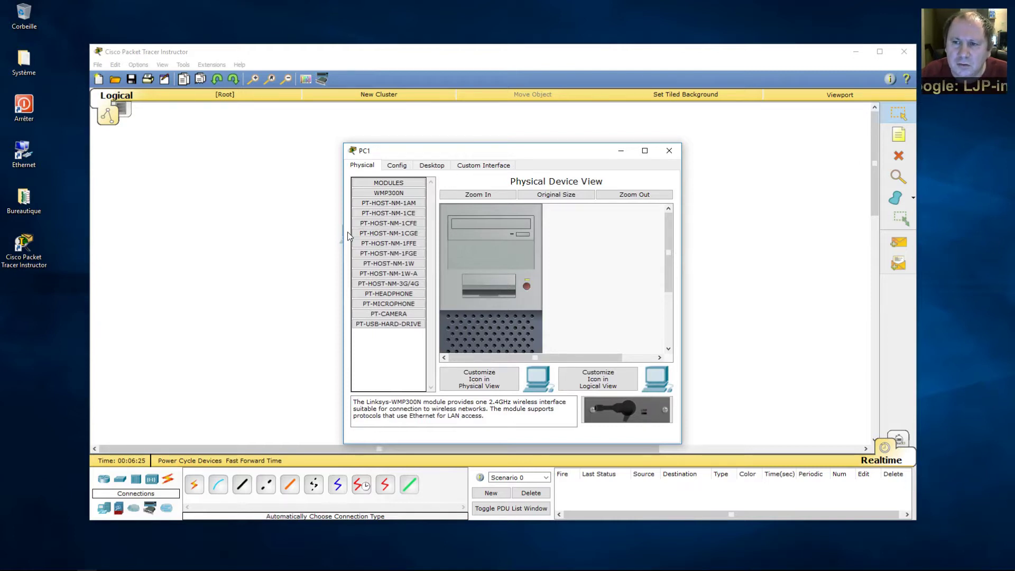
pyautogui.click(432, 168)
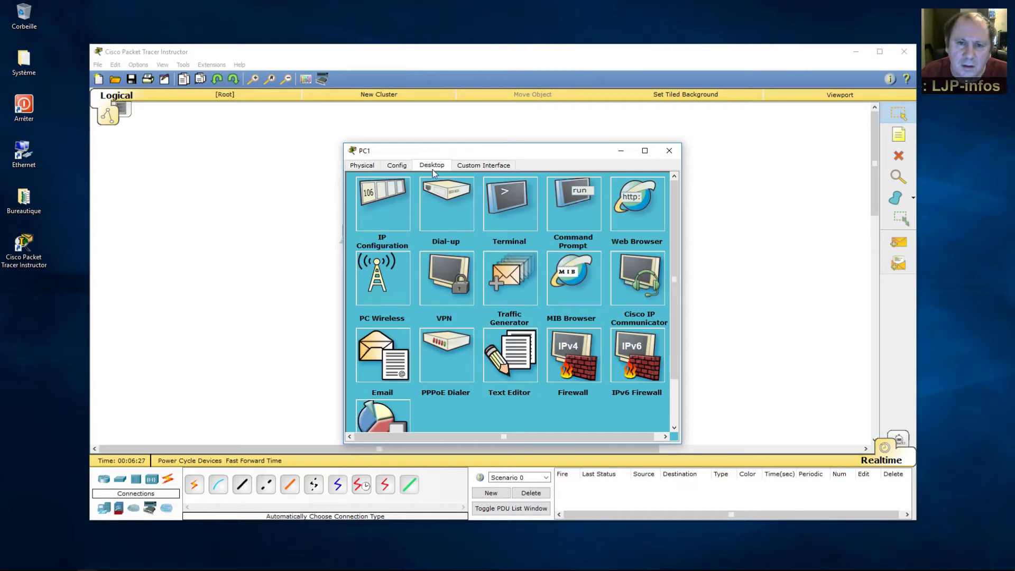
pyautogui.click(397, 198)
pyautogui.click(454, 226)
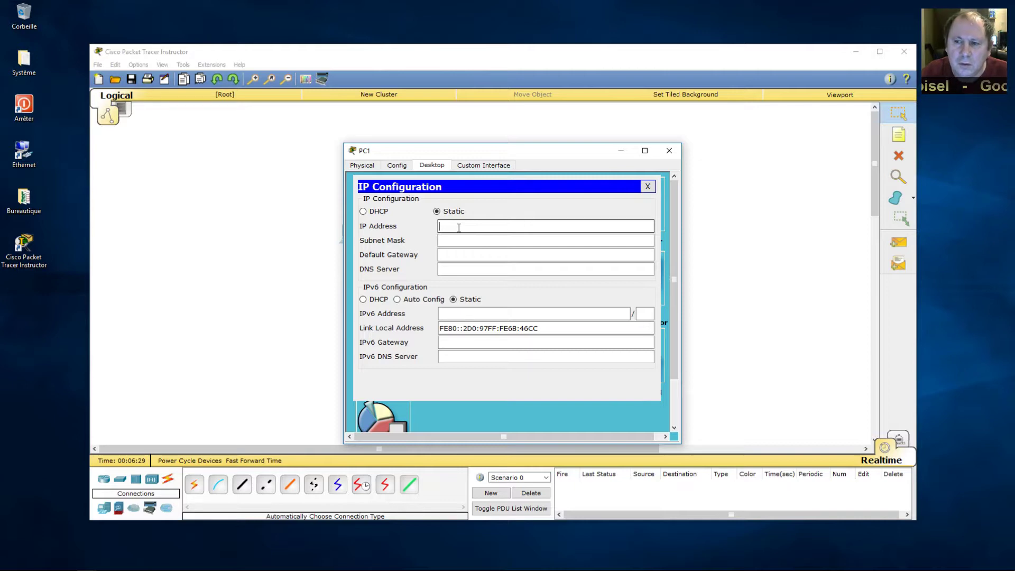
pyautogui.write('192.')
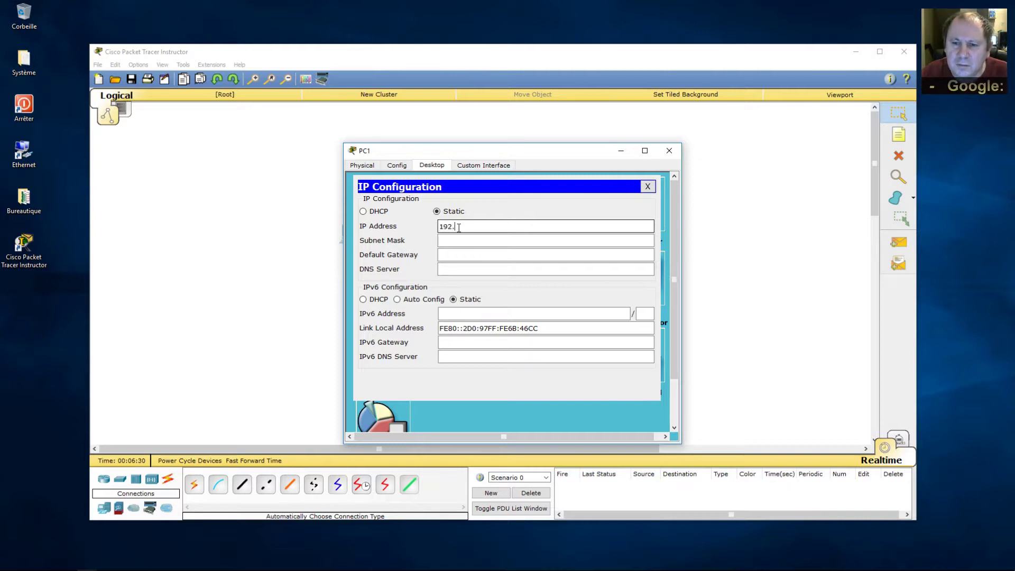
pyautogui.write('168.1')
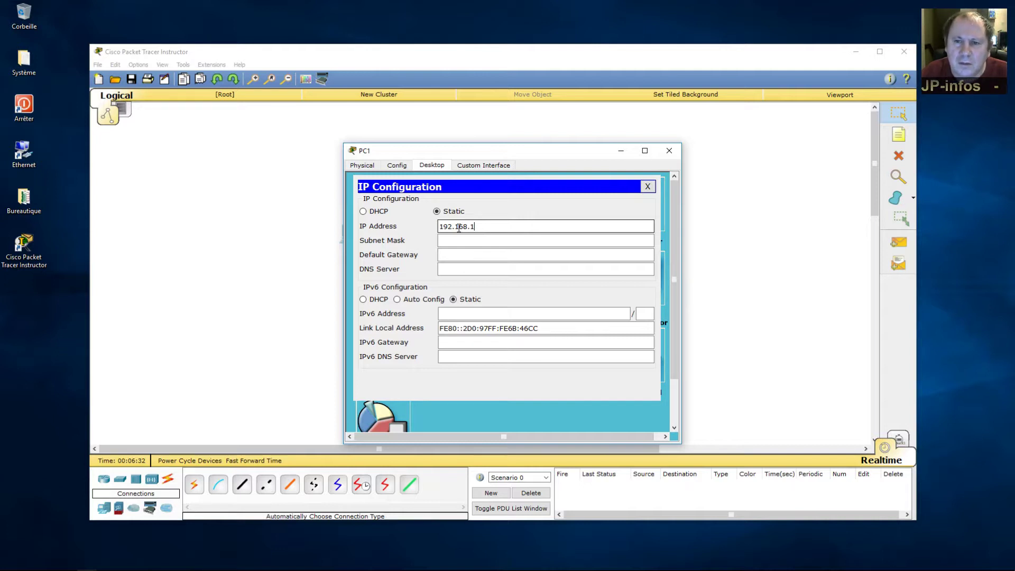
pyautogui.write('.1')
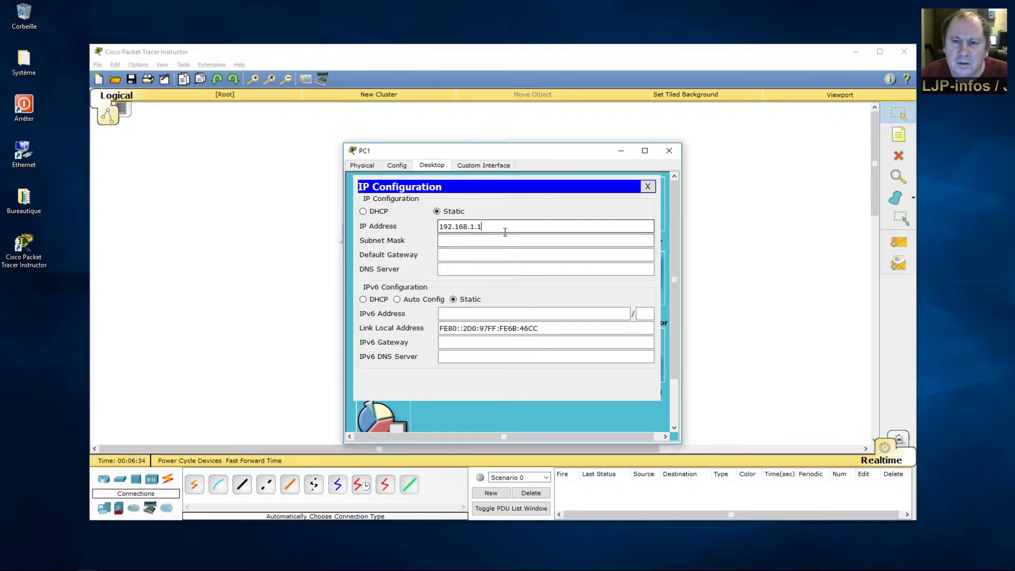
pyautogui.click(498, 240)
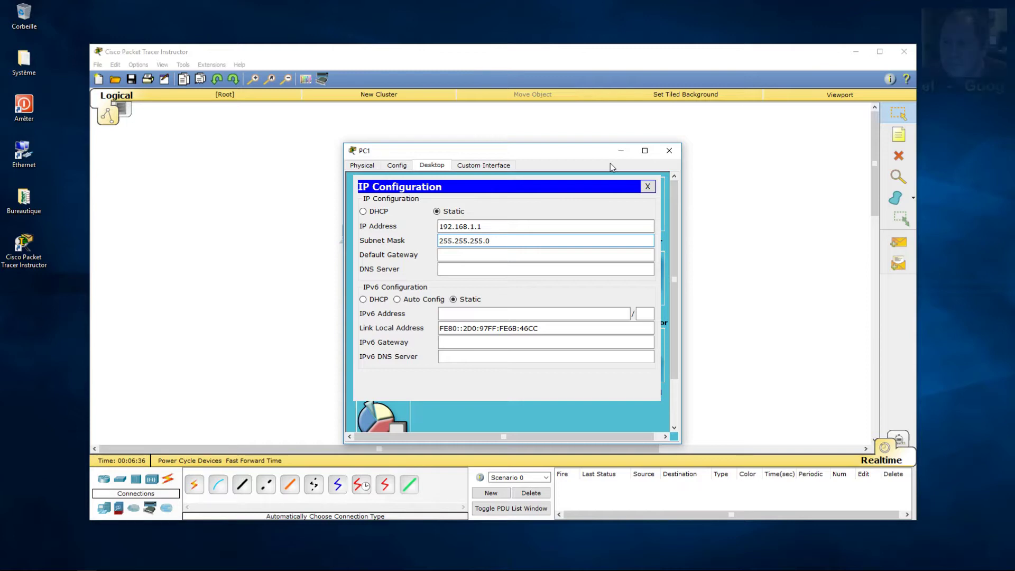
pyautogui.click(646, 185)
pyautogui.click(669, 152)
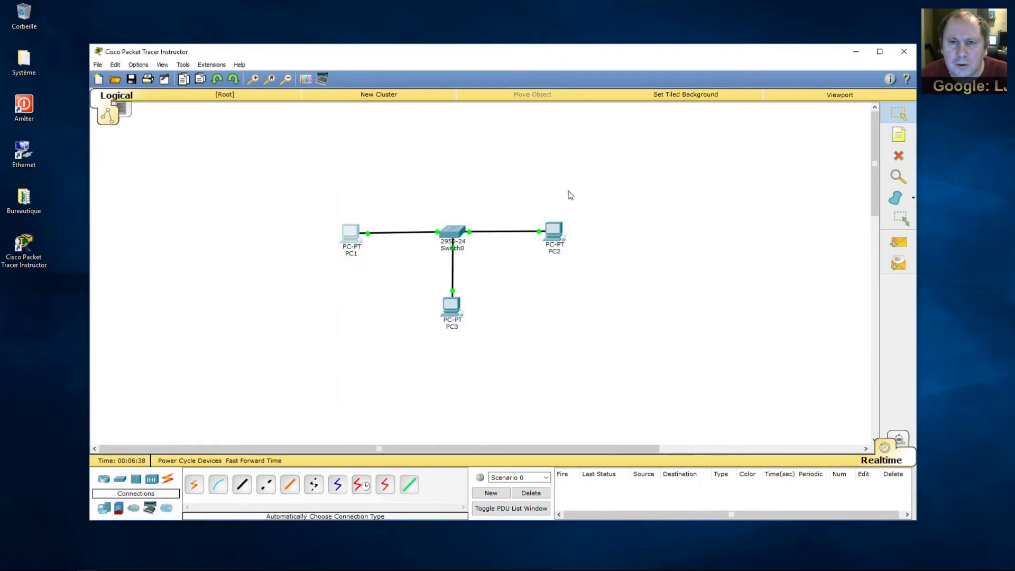
# Assign PC2 the static IP address 192.168.1.2 with subnet mask 255.255.255.0 and close its configuration window
pyautogui.click(557, 239)
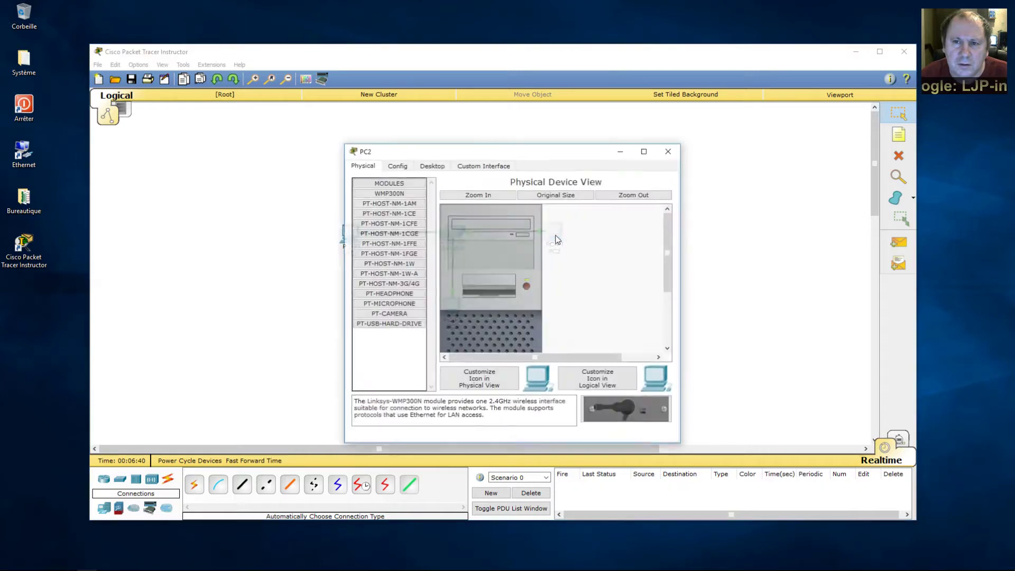
pyautogui.click(439, 167)
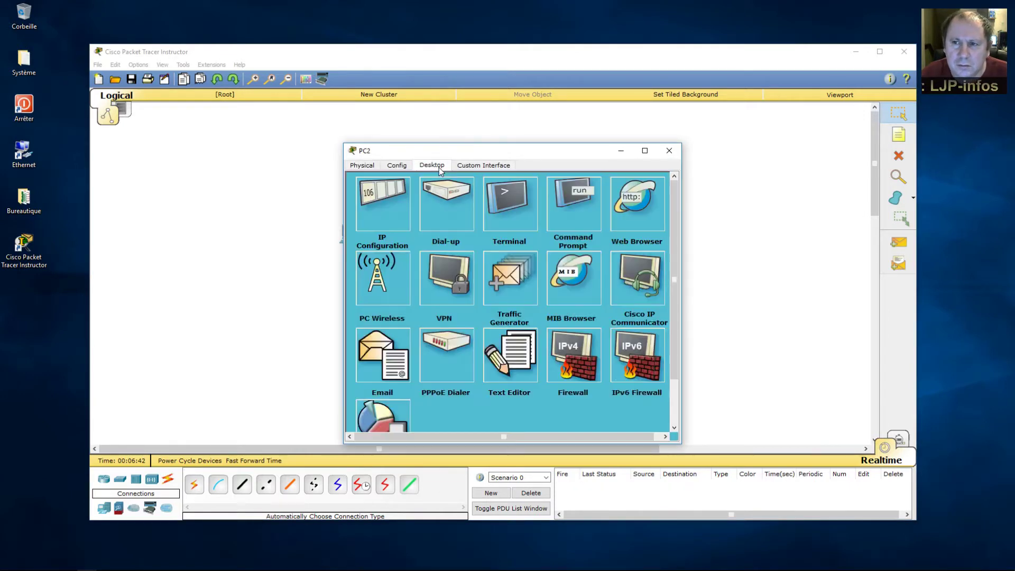
pyautogui.click(396, 211)
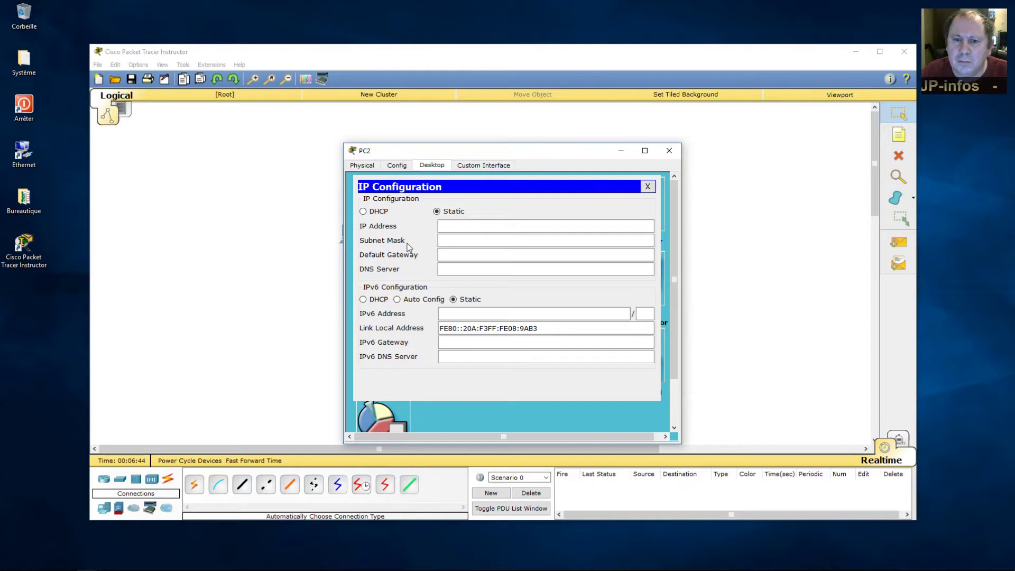
pyautogui.click(451, 225)
pyautogui.write('192')
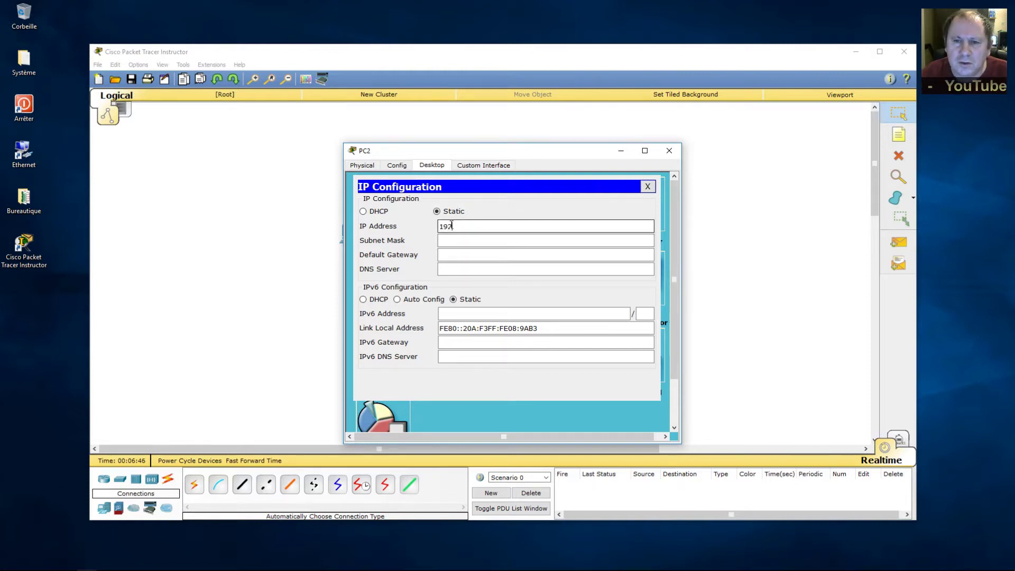
pyautogui.write('.168.1')
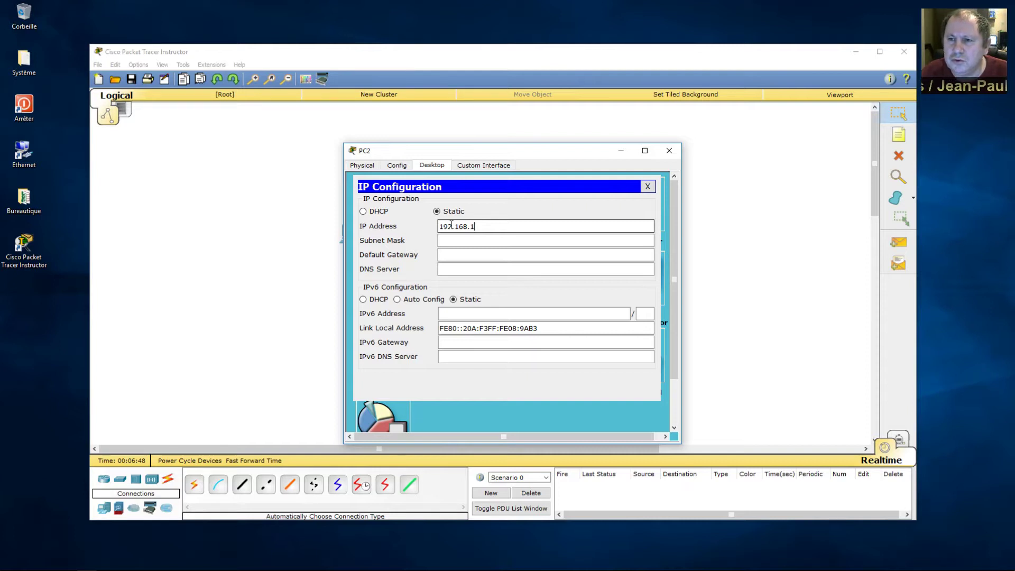
pyautogui.write('.2')
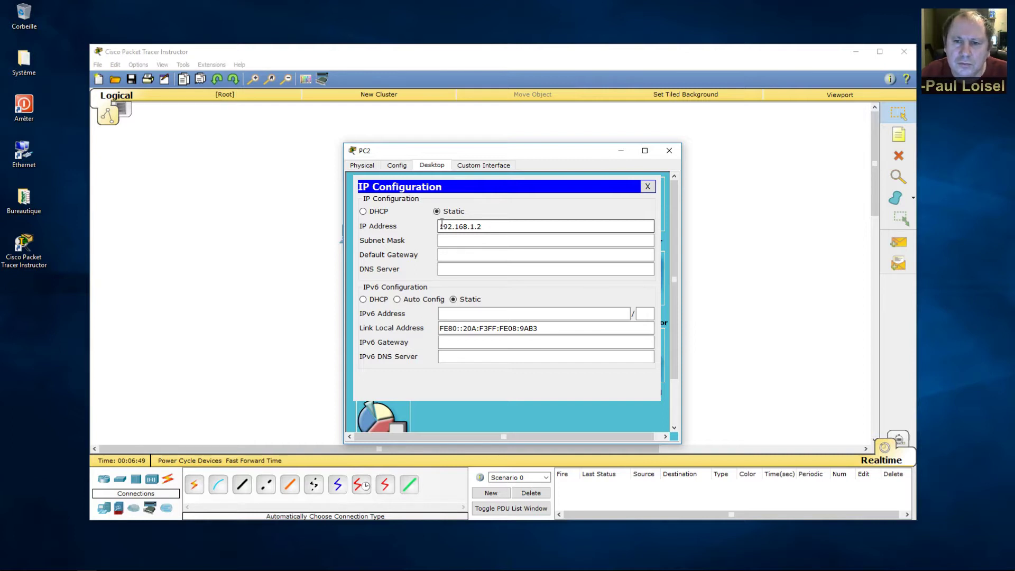
pyautogui.click(463, 241)
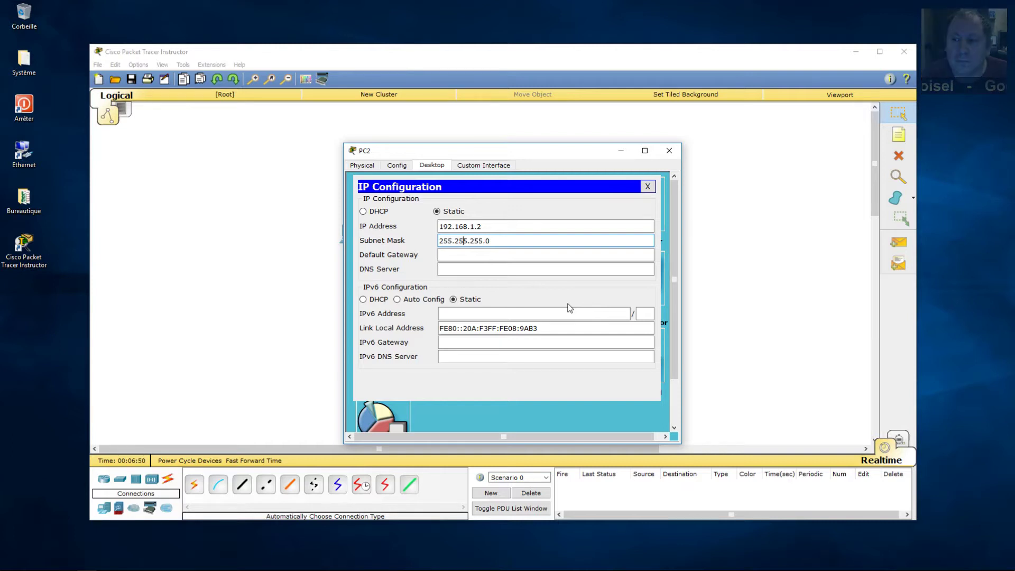
pyautogui.click(669, 151)
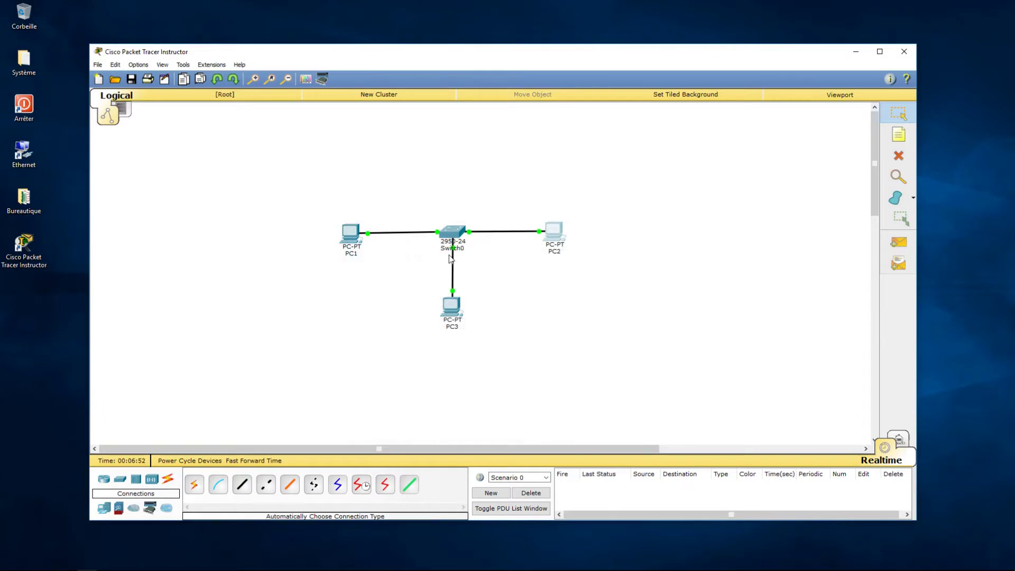
# Configure PC3 with the static IP address 192.168.1.3 and subnet mask 255.255.255.0, and close its configuration window
pyautogui.click(452, 306)
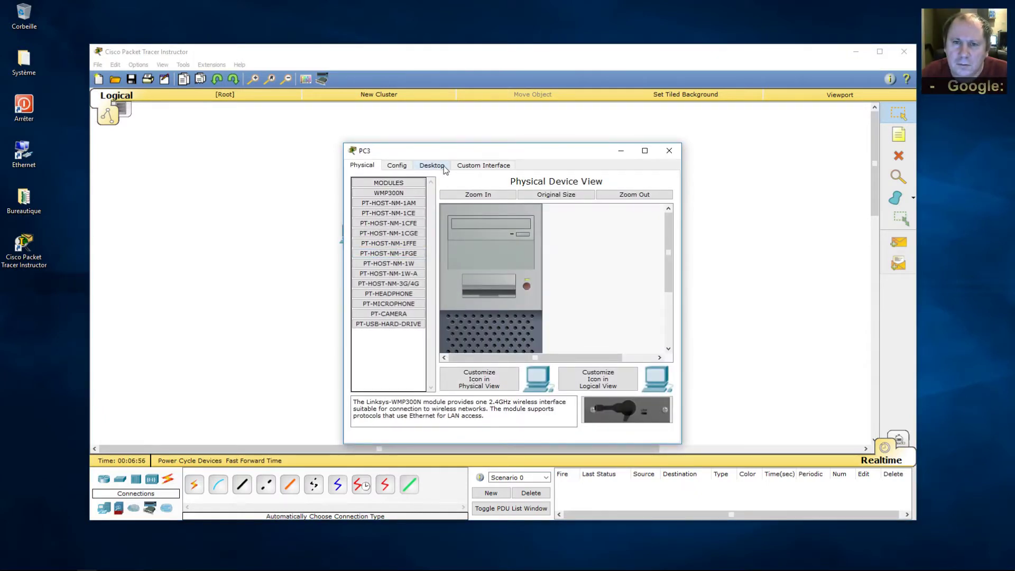
pyautogui.click(433, 166)
pyautogui.click(388, 194)
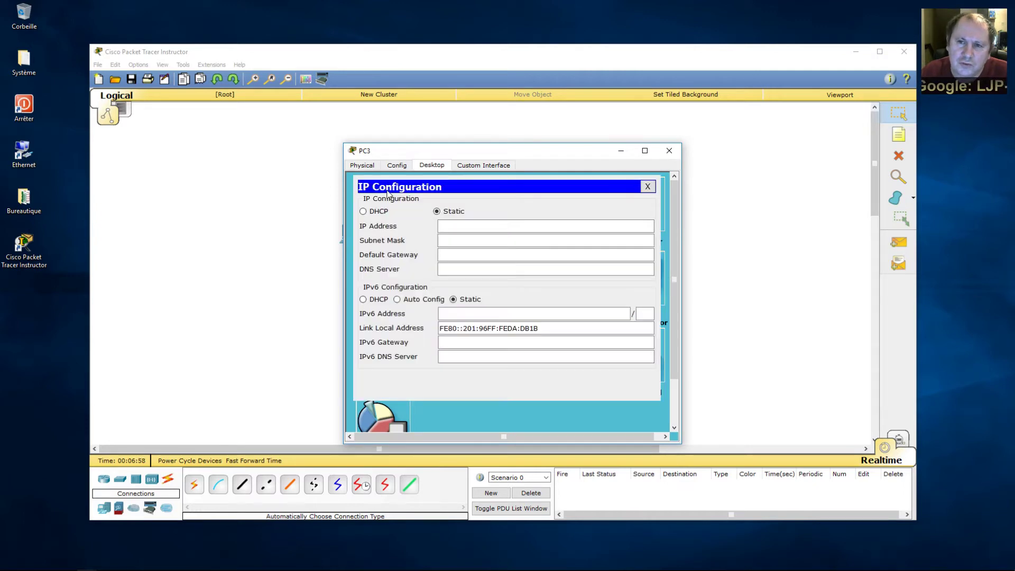
pyautogui.click(458, 225)
pyautogui.write('1')
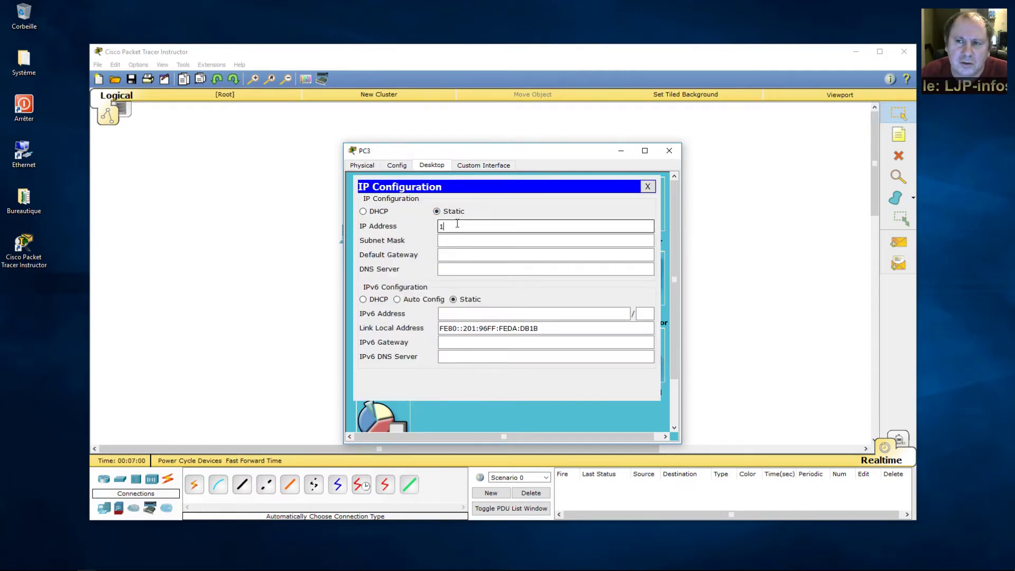
pyautogui.write('92.168.1.3')
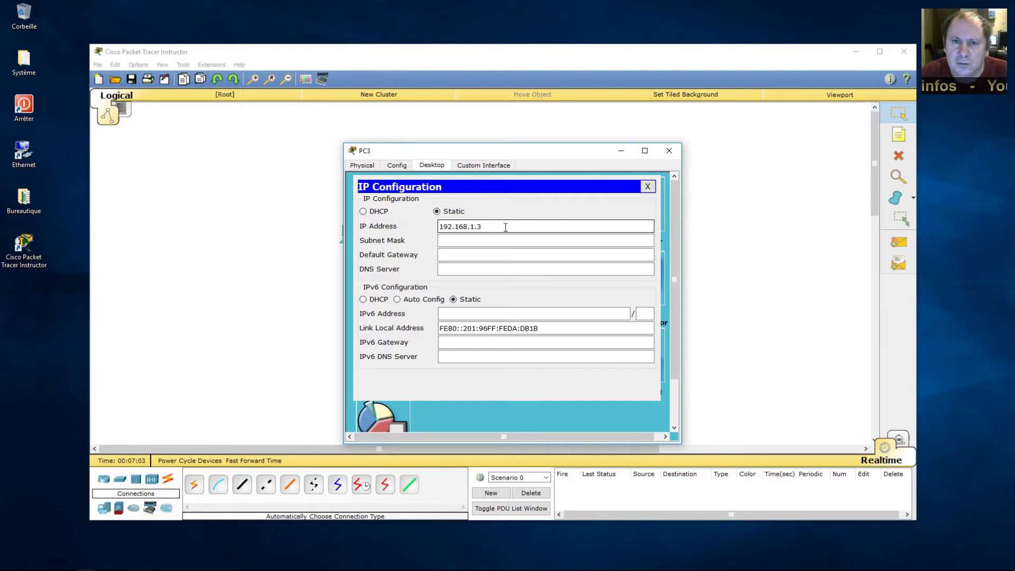
pyautogui.press('Tab')
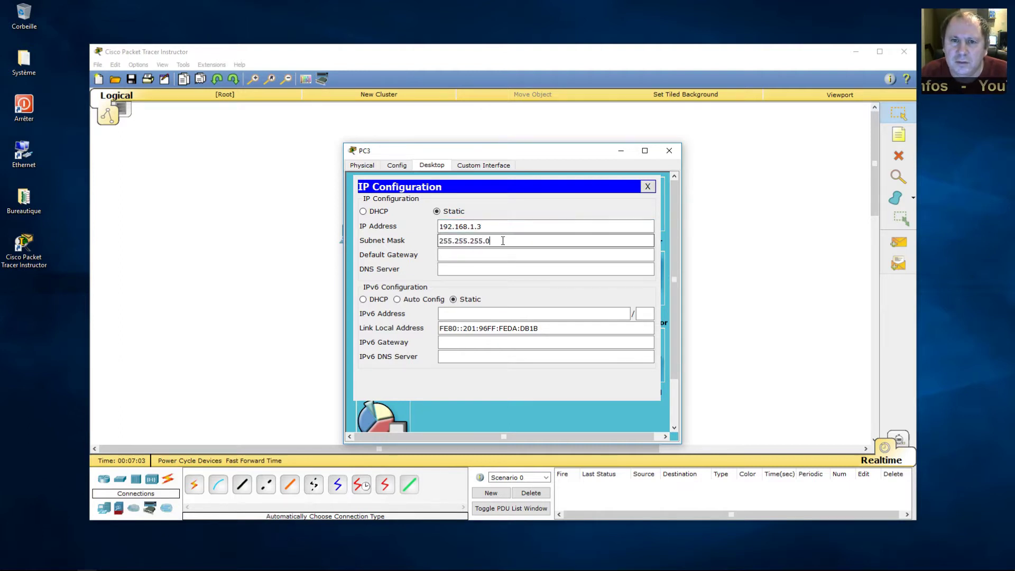
pyautogui.click(648, 187)
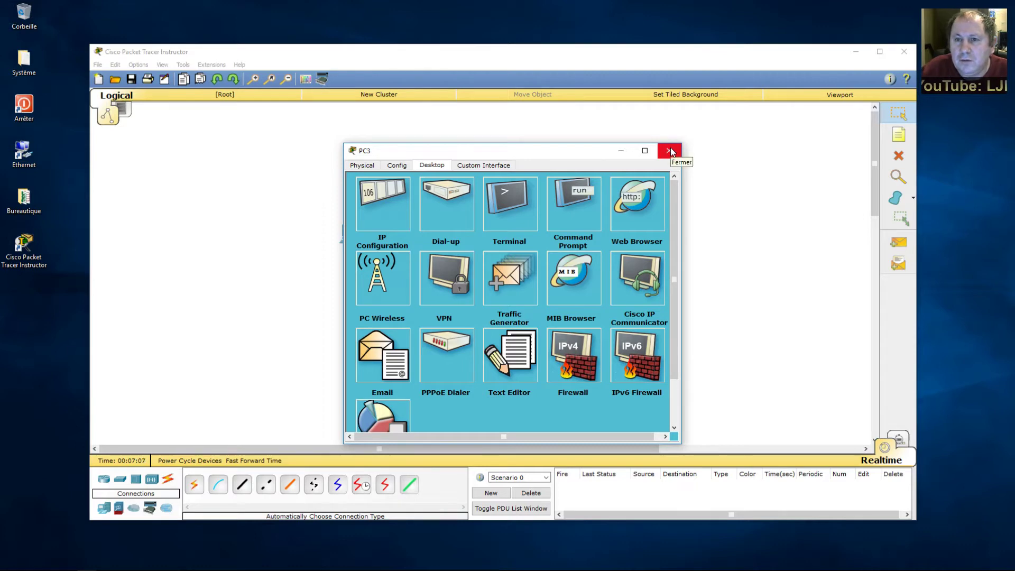
pyautogui.click(670, 152)
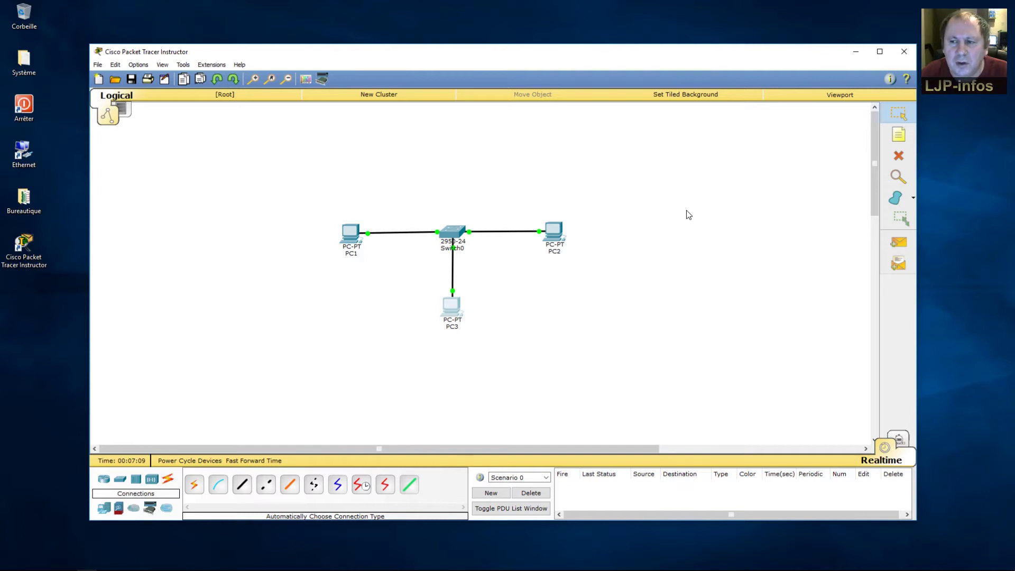
# Draw an orange-filled rectangle with a black outline around PC1, the switch and PC2 in the logical workspace
pyautogui.click(895, 198)
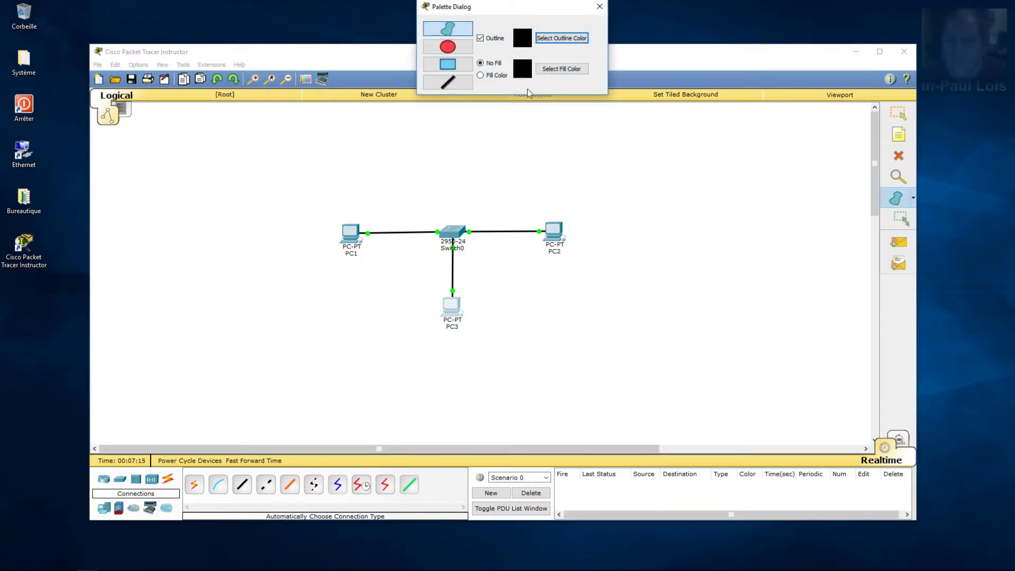
pyautogui.click(452, 64)
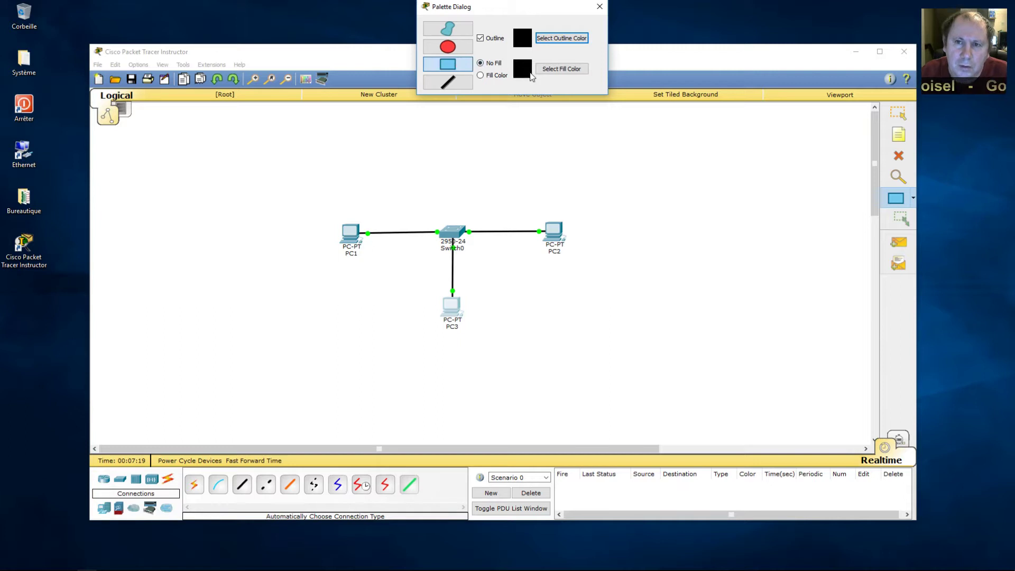
pyautogui.click(490, 77)
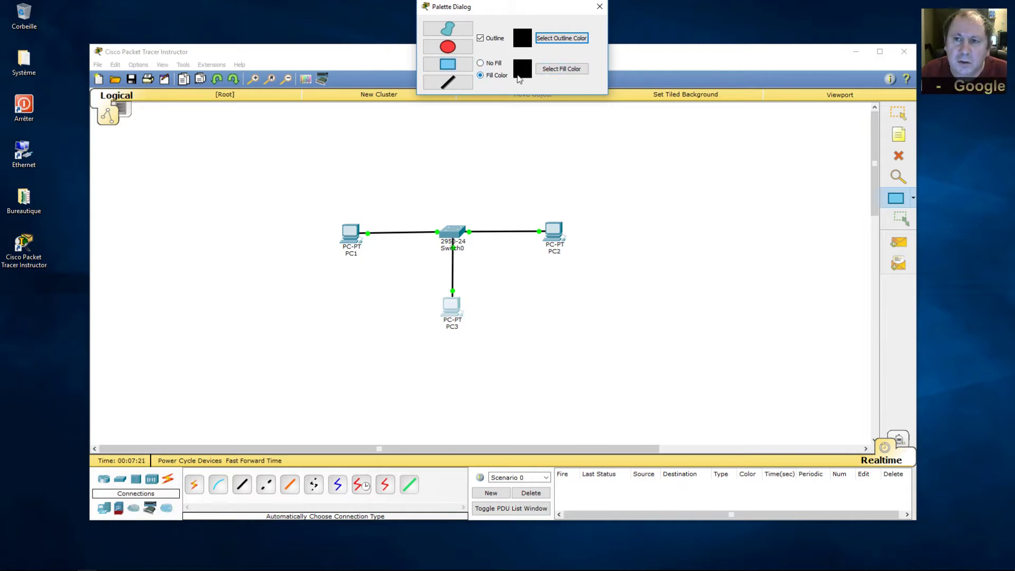
pyautogui.click(552, 71)
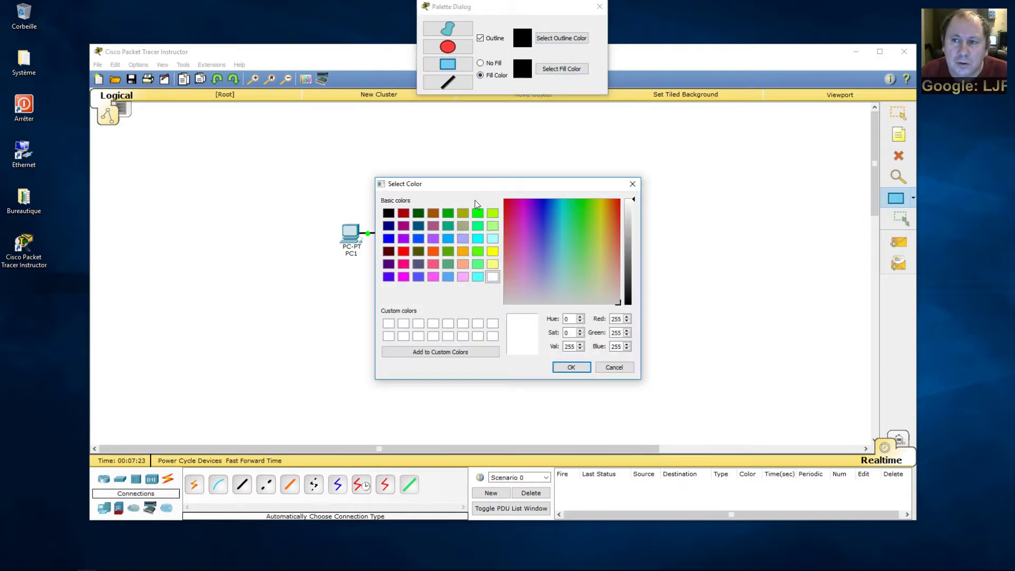
pyautogui.click(462, 252)
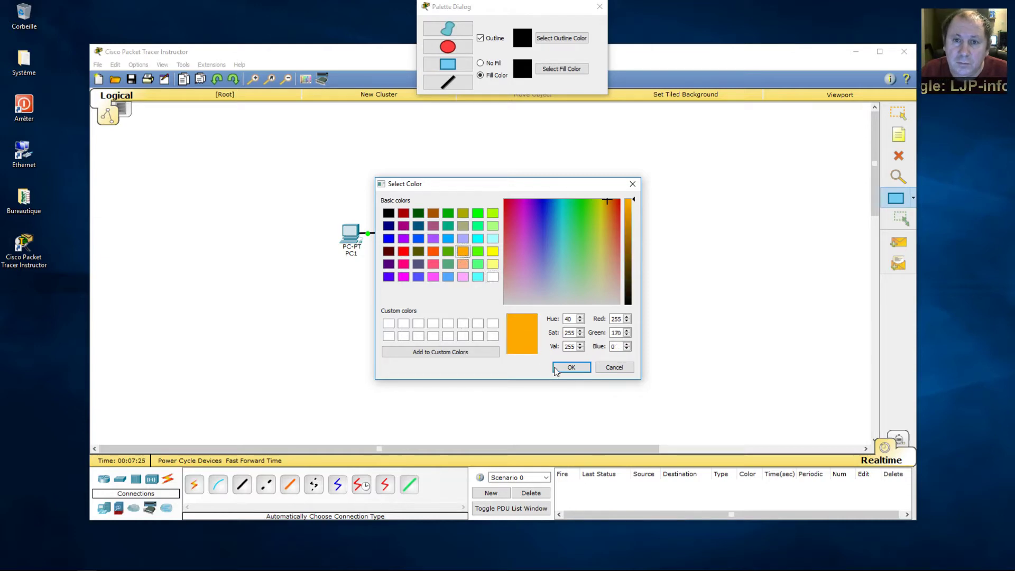
pyautogui.click(571, 367)
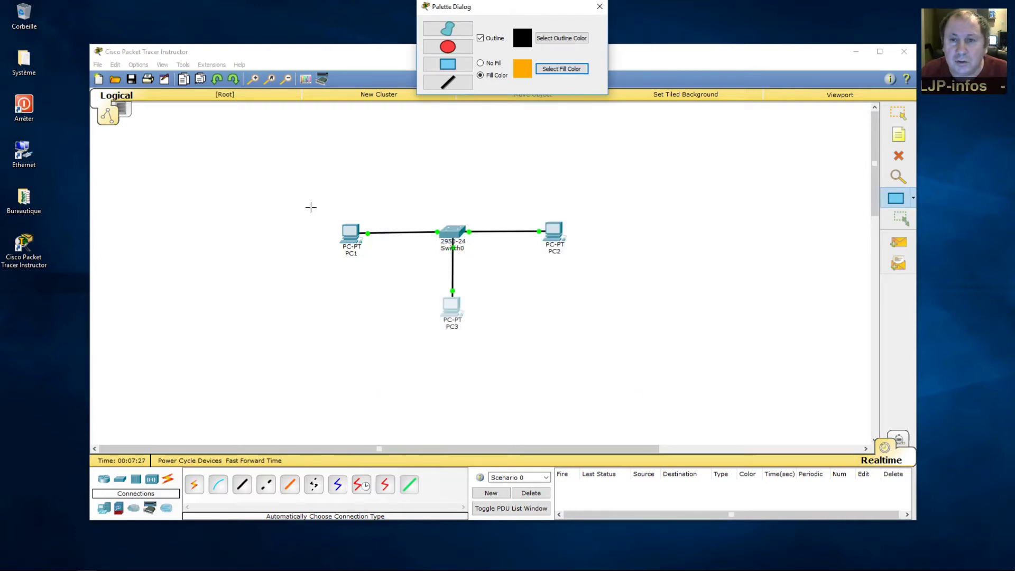
pyautogui.moveTo(308, 195); pyautogui.dragTo(585, 270)
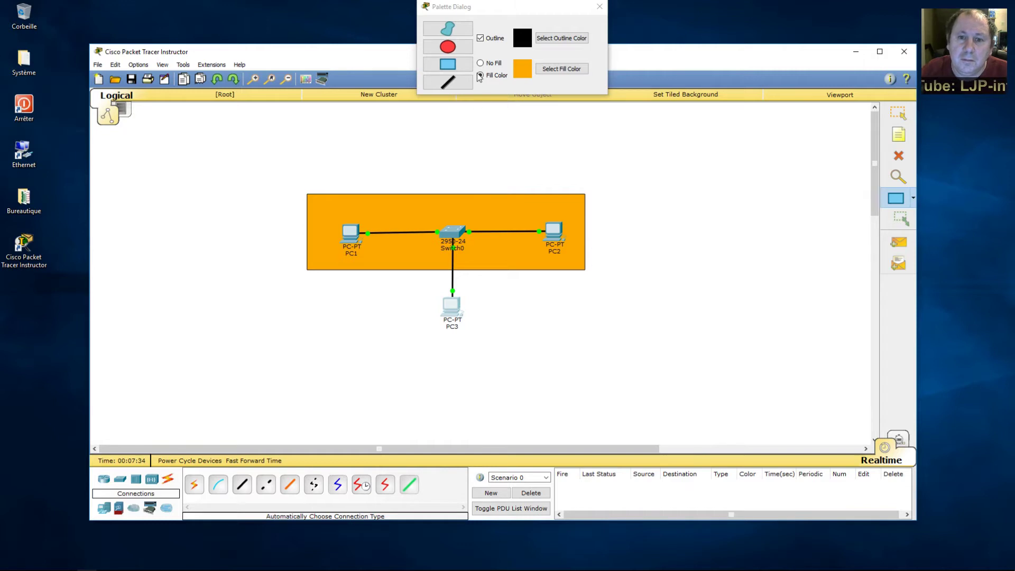
# Change the fill color to light yellow and draw a smaller rectangle around PC3 beneath the orange one
pyautogui.click(564, 70)
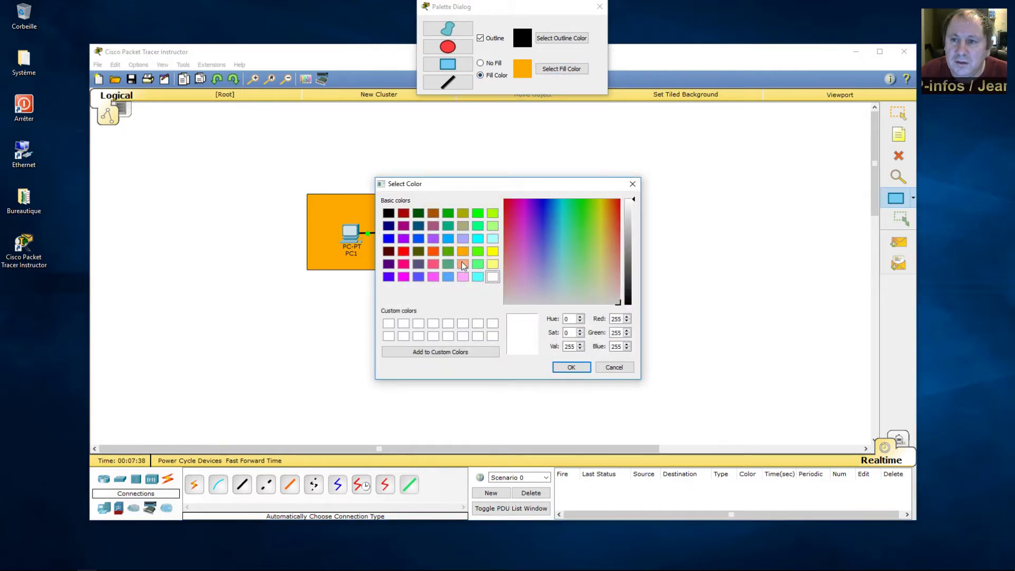
pyautogui.click(493, 264)
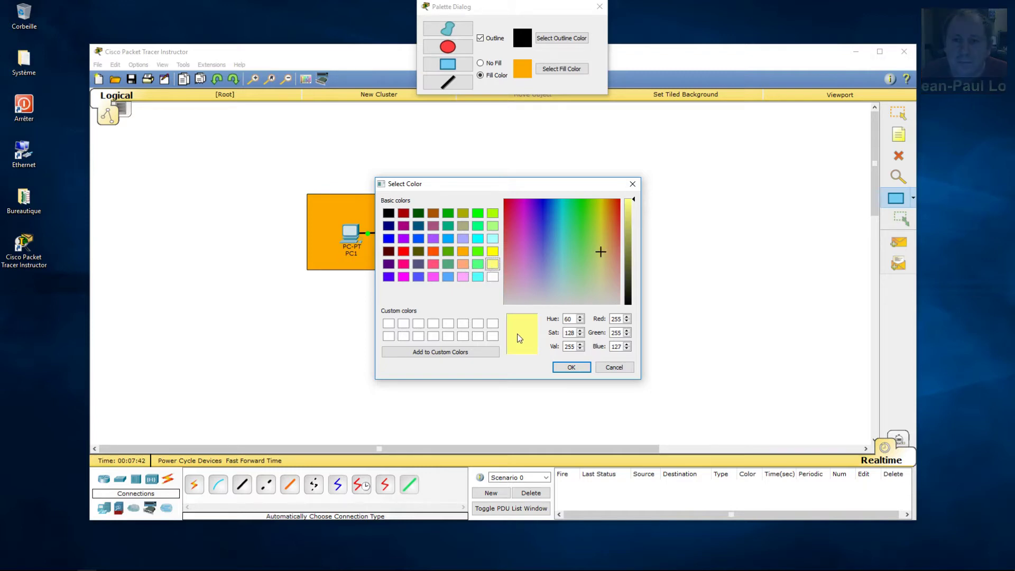
pyautogui.click(572, 367)
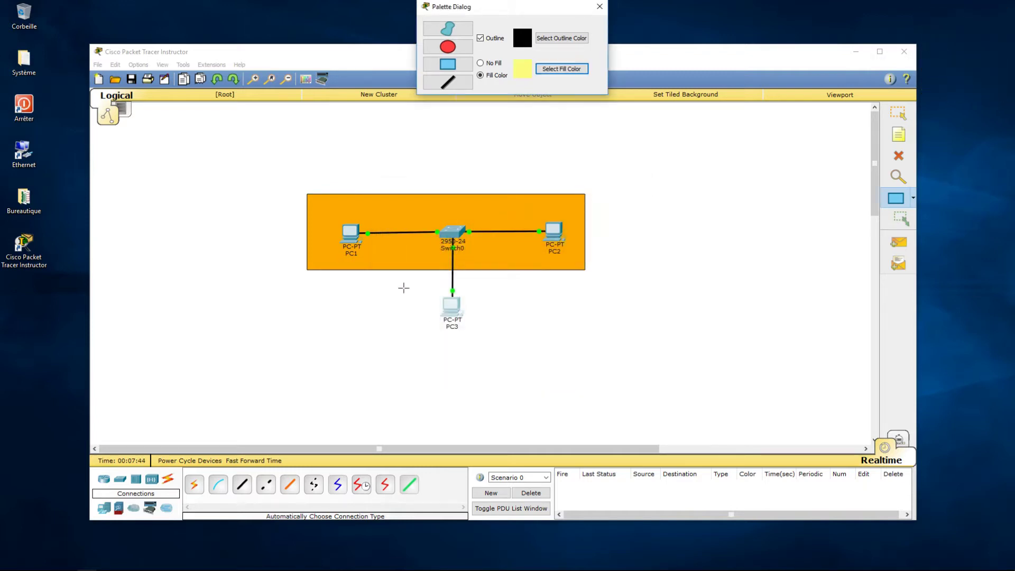
pyautogui.moveTo(405, 284); pyautogui.dragTo(515, 346)
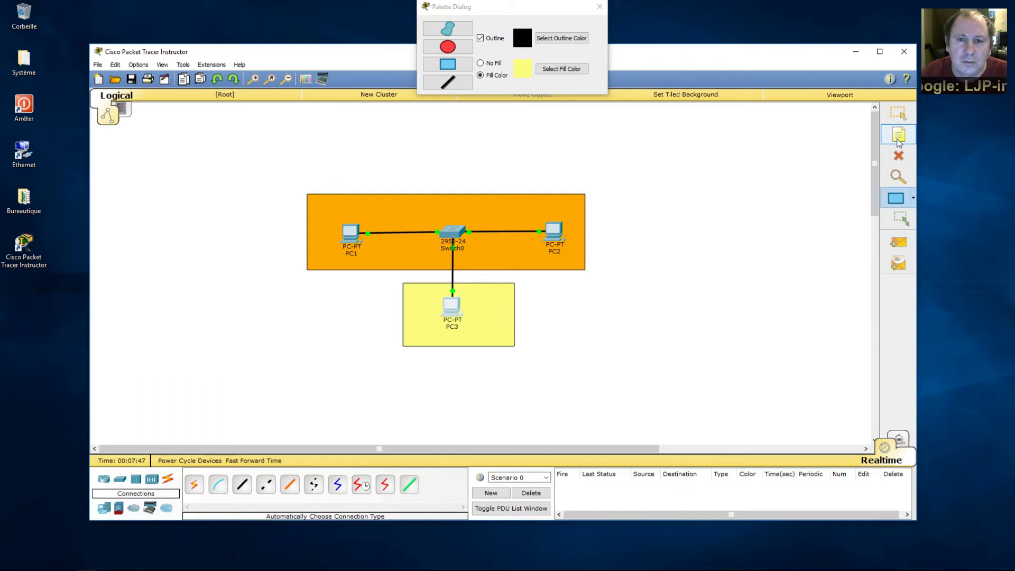
# Place a text note reading "Bâtiment 1" just above the orange rectangle in the logical workspace
pyautogui.click(898, 139)
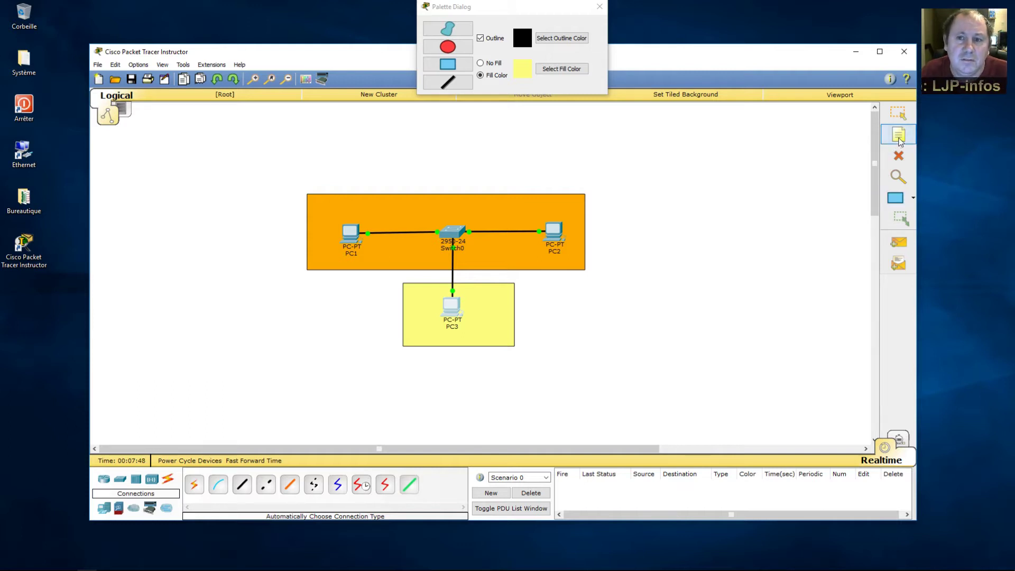
pyautogui.click(342, 184)
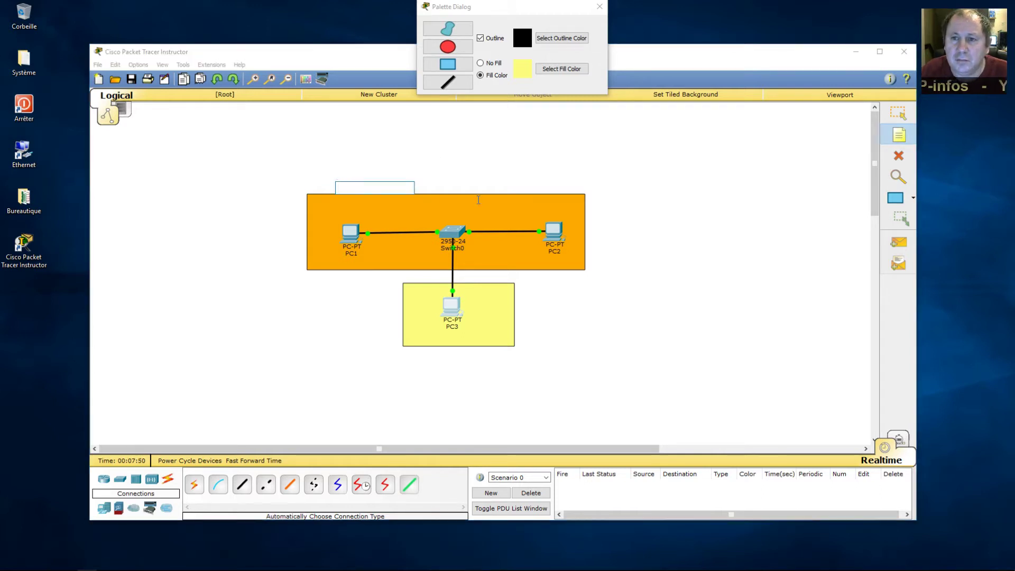
pyautogui.write('B')
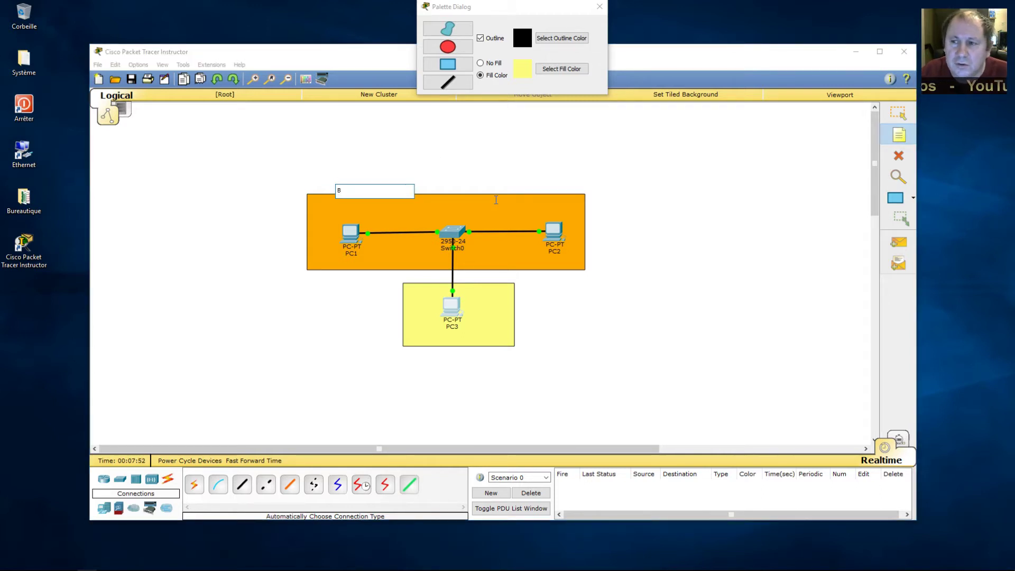
pyautogui.write('âtiment 1')
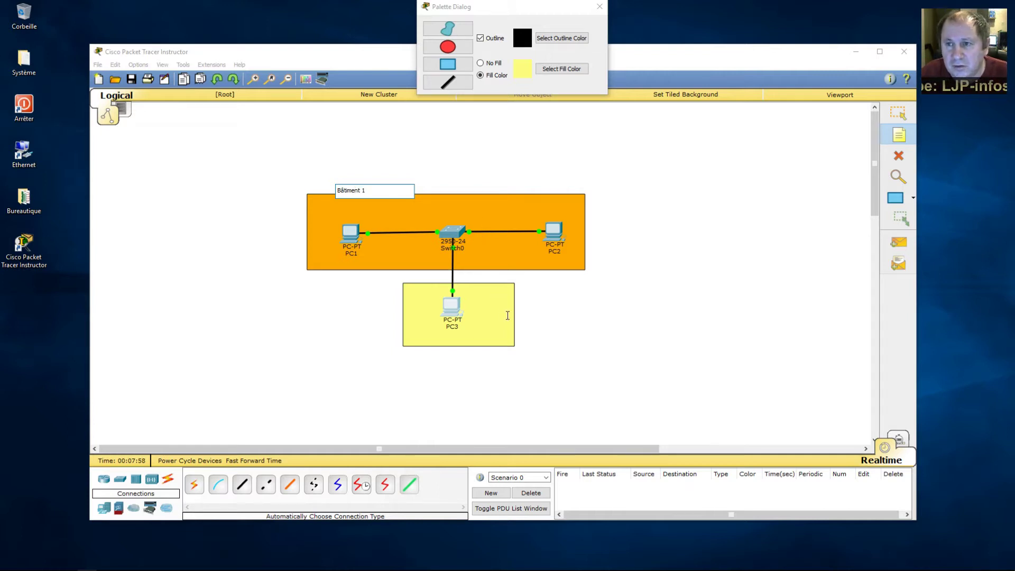
# Add a note reading "Ville 2" beside the yellow rectangle, and move both notes inside their respective rectangles
pyautogui.click(526, 316)
pyautogui.write('V')
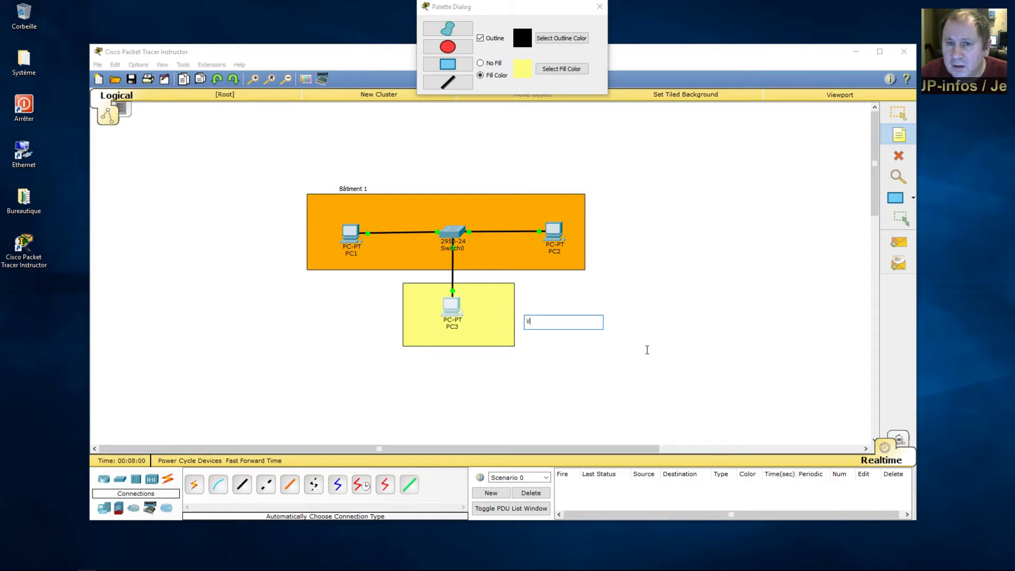
pyautogui.write('ille 2')
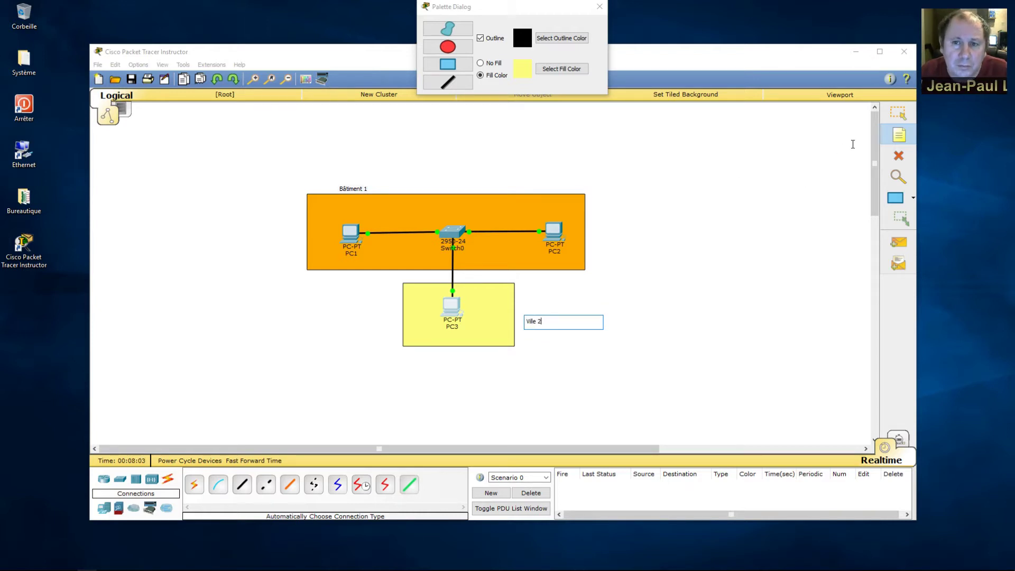
pyautogui.click(825, 134)
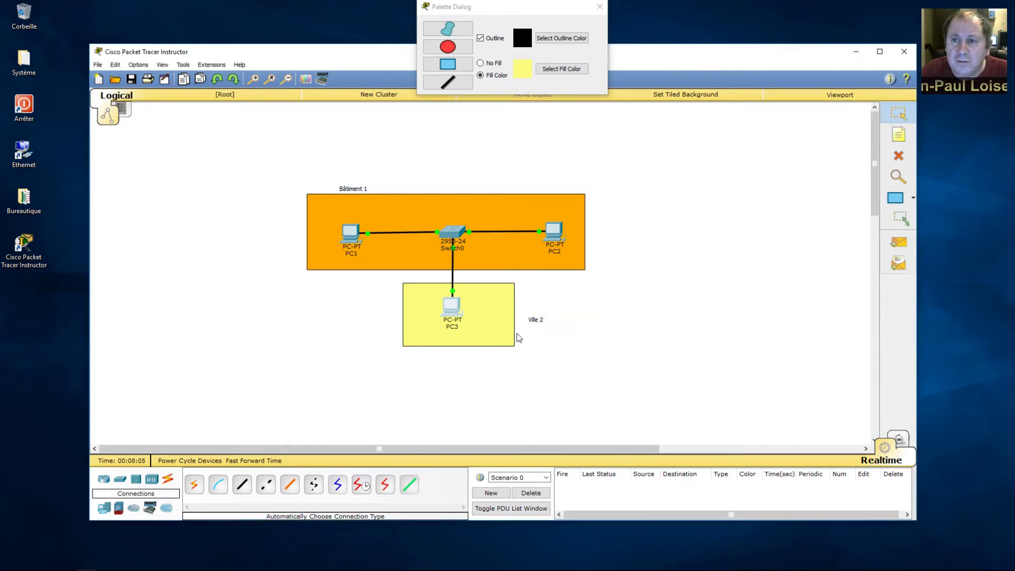
pyautogui.moveTo(536, 321); pyautogui.dragTo(482, 340)
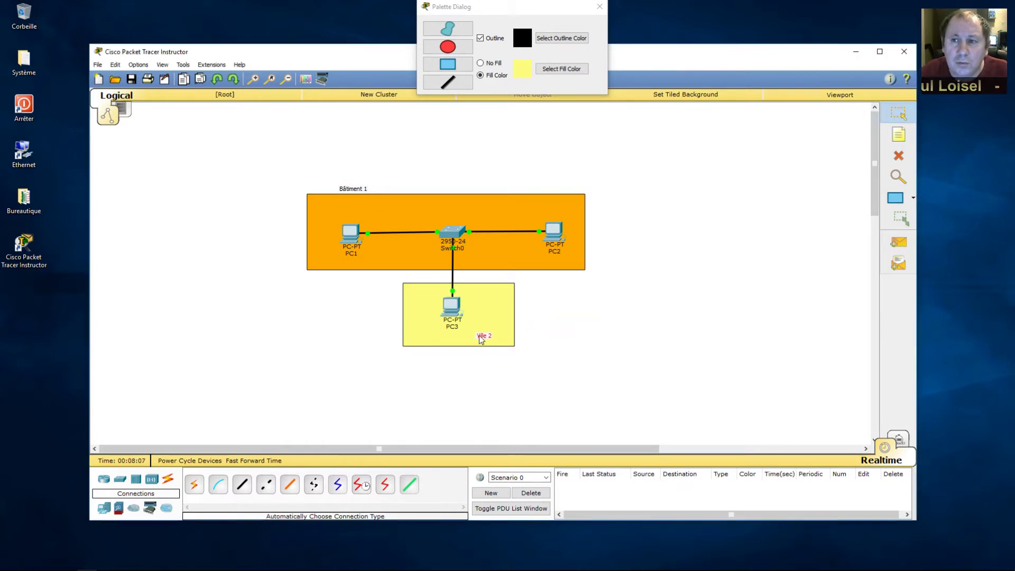
pyautogui.moveTo(353, 190); pyautogui.dragTo(329, 205)
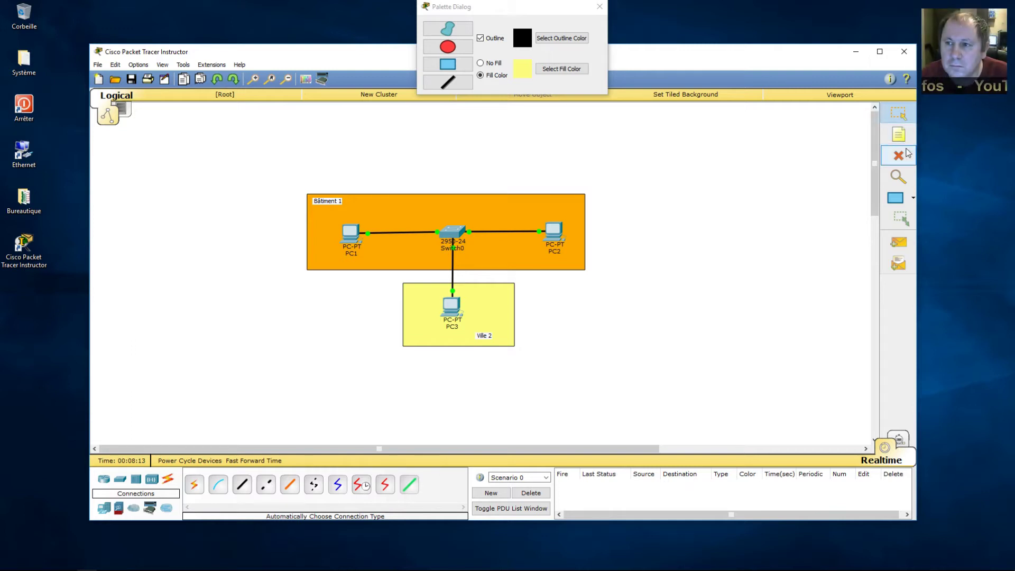
# Delete the orange and yellow rectangles together with their two text notes from the logical workspace
pyautogui.click(899, 156)
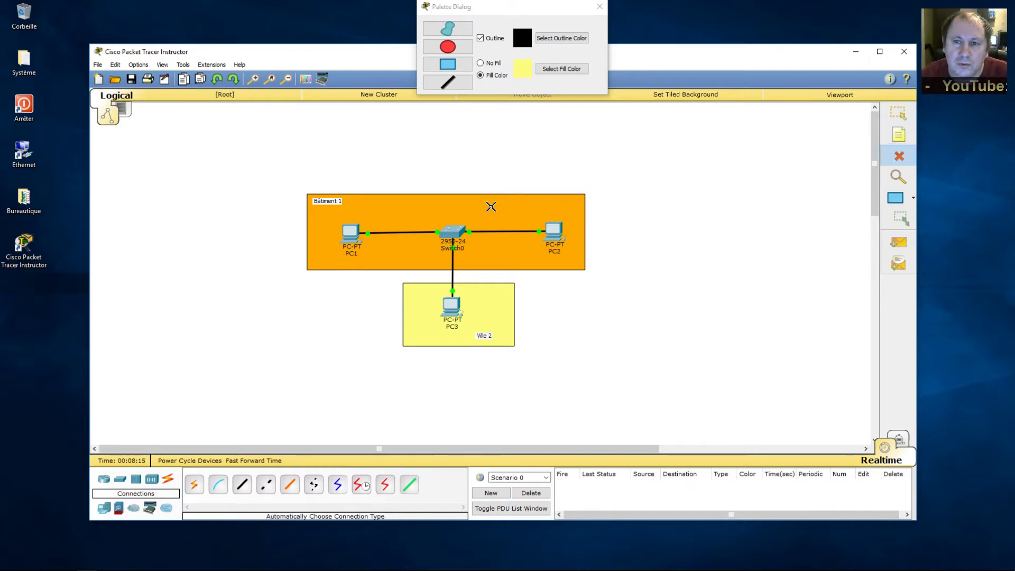
pyautogui.click(490, 206)
pyautogui.click(329, 201)
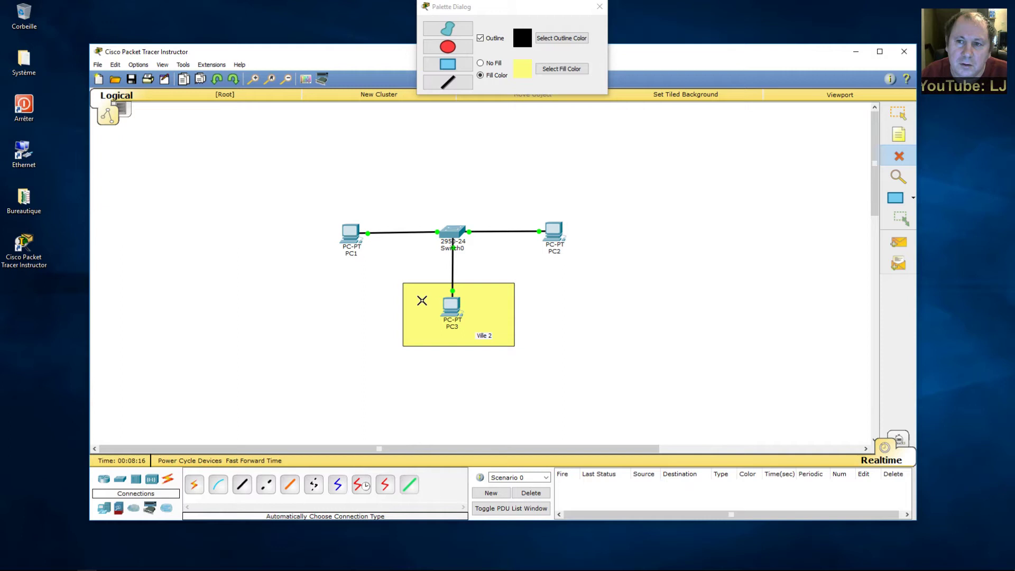
pyautogui.click(500, 315)
pyautogui.click(488, 336)
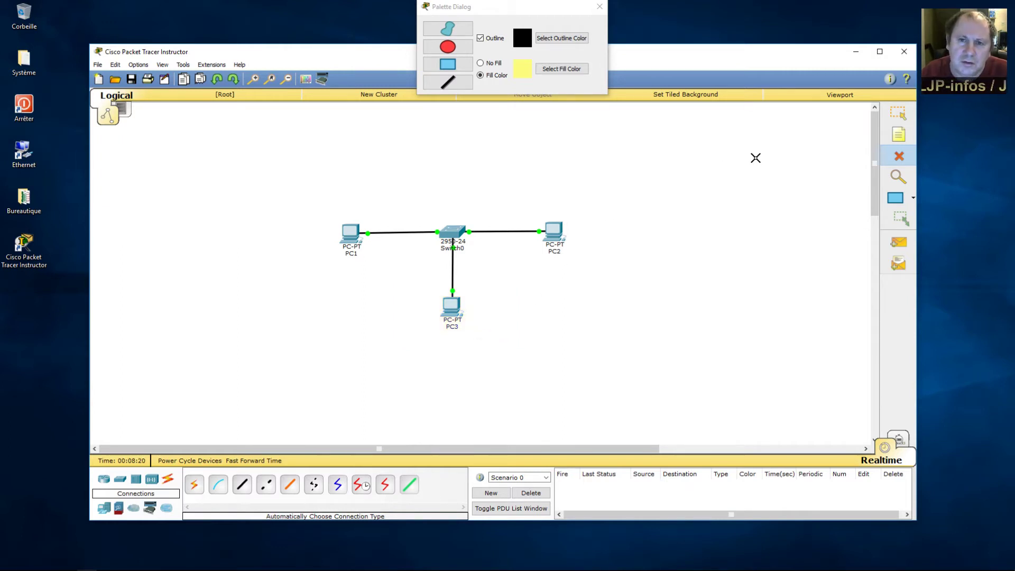
pyautogui.press('Escape')
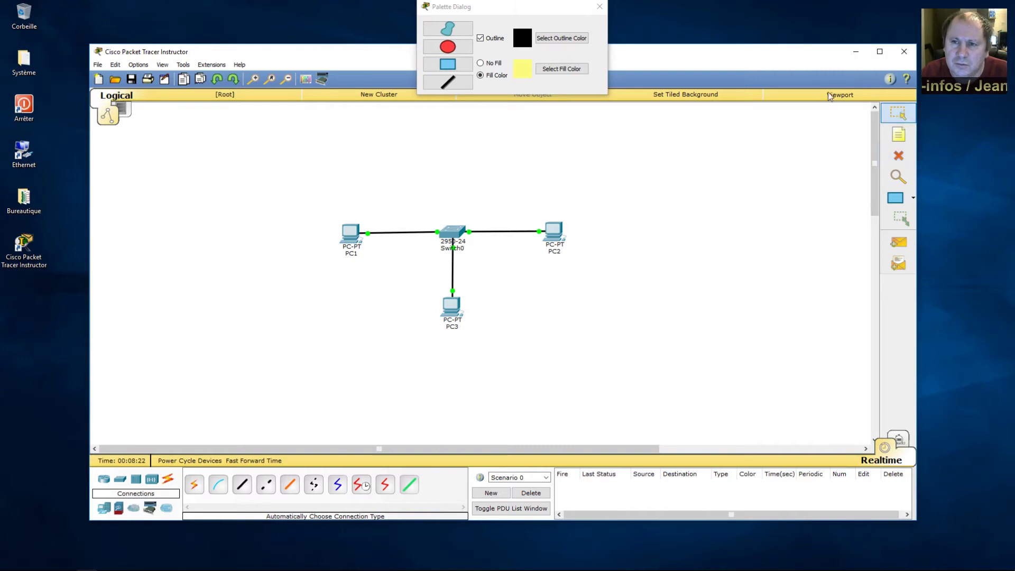
# Check PC1's IP configuration, moving its window away from the switch and PC2, and close the configuration form
pyautogui.click(349, 232)
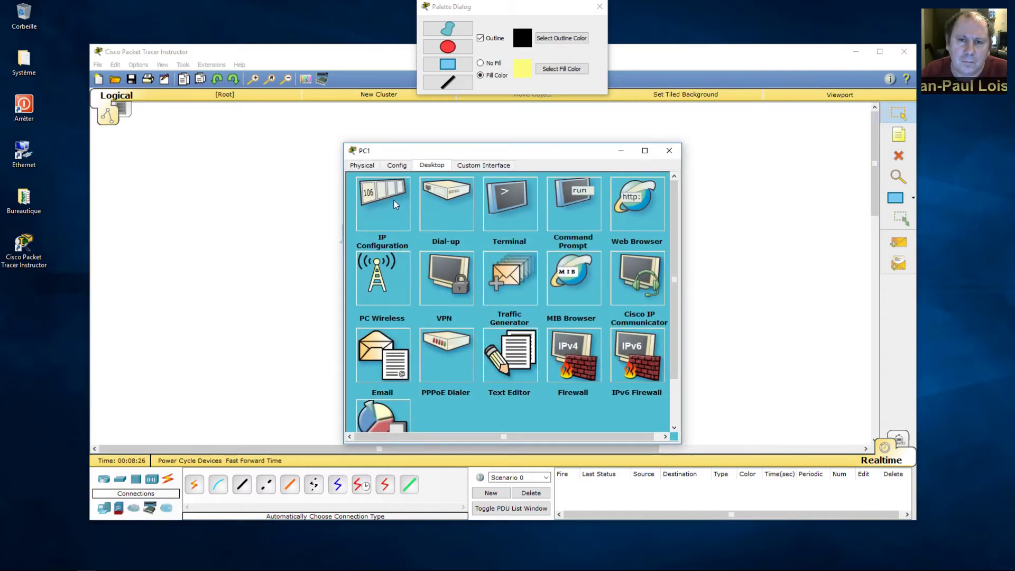
pyautogui.click(394, 201)
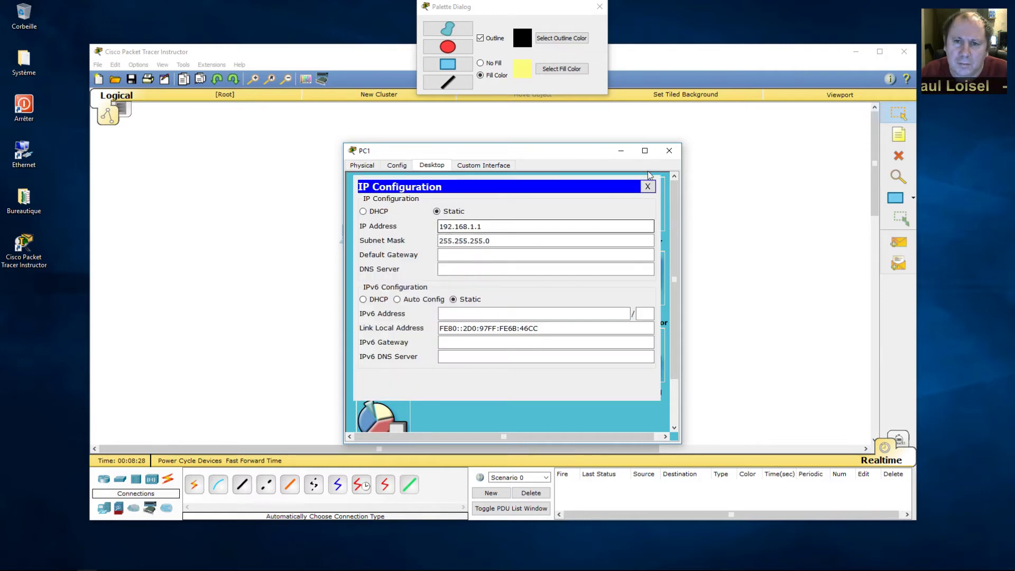
pyautogui.moveTo(575, 150); pyautogui.dragTo(303, 175)
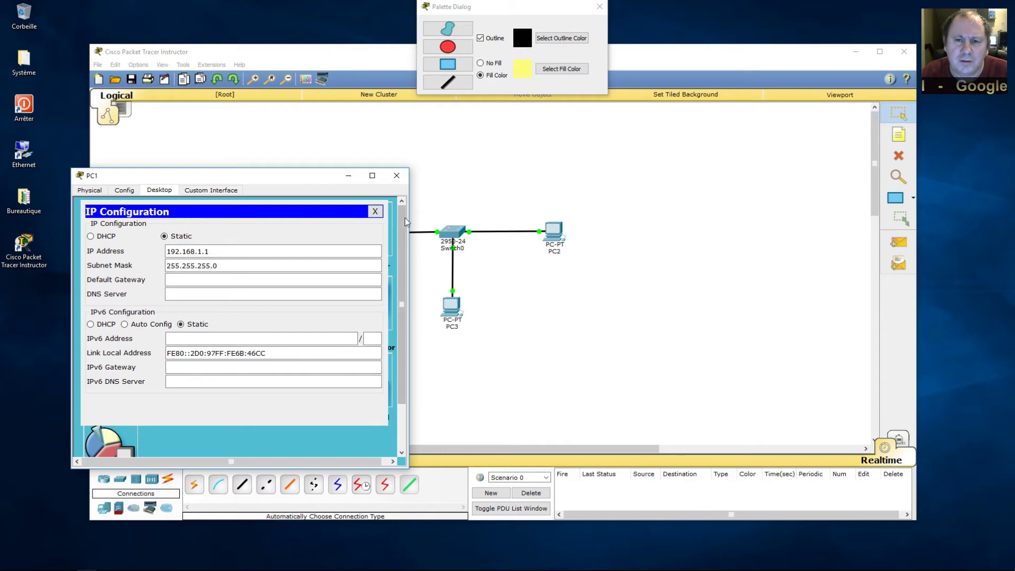
pyautogui.click(375, 212)
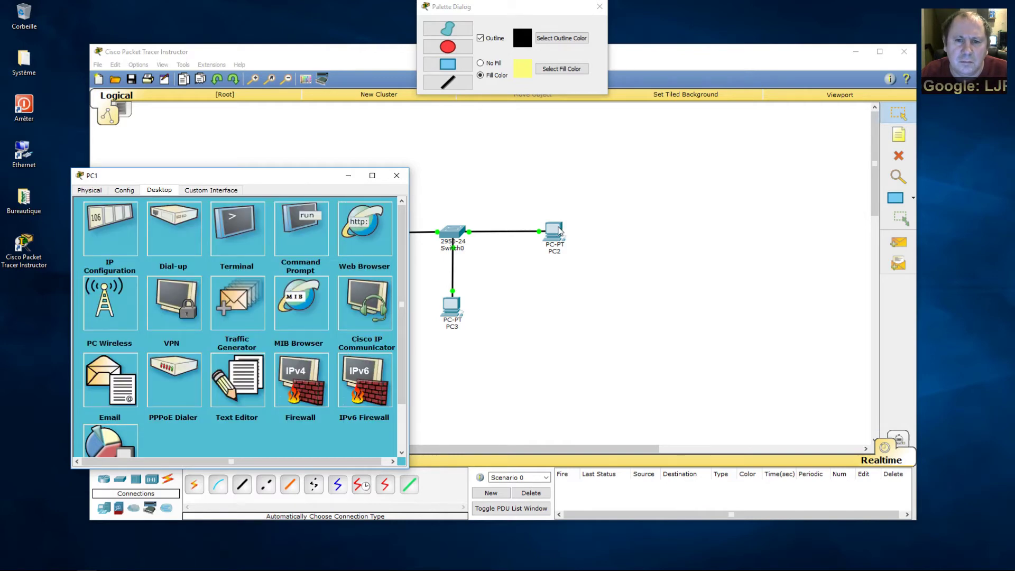
# Check PC2's IP configuration, moving its window clear of the diagram, and close the configuration form
pyautogui.click(558, 228)
pyautogui.moveTo(494, 155); pyautogui.dragTo(761, 186)
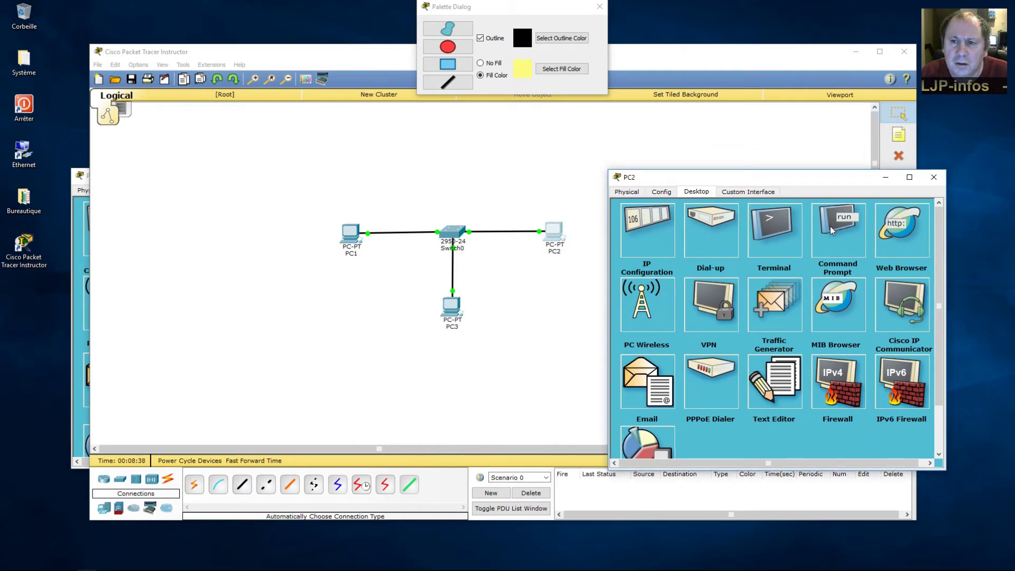
pyautogui.click(651, 221)
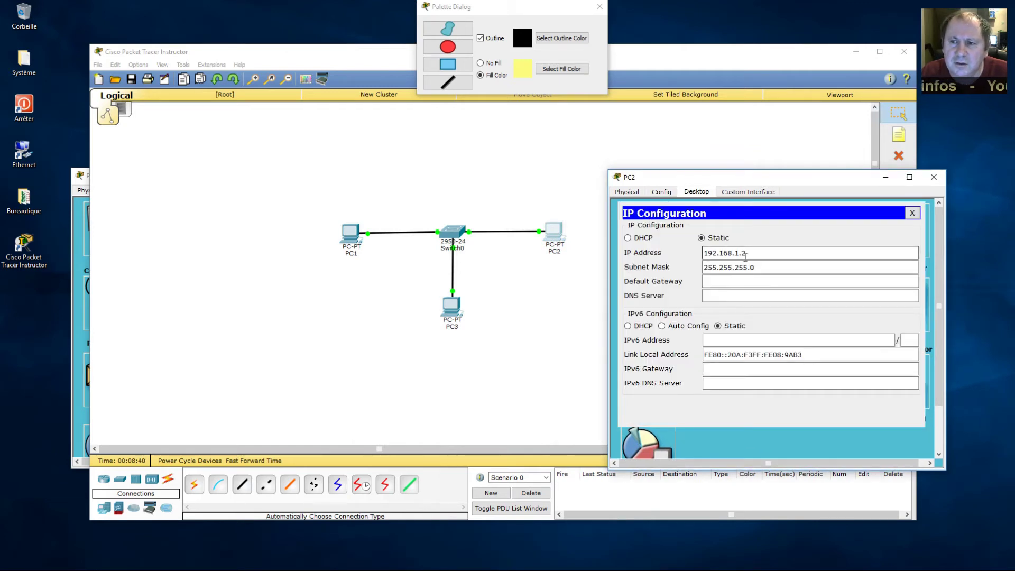
pyautogui.click(912, 213)
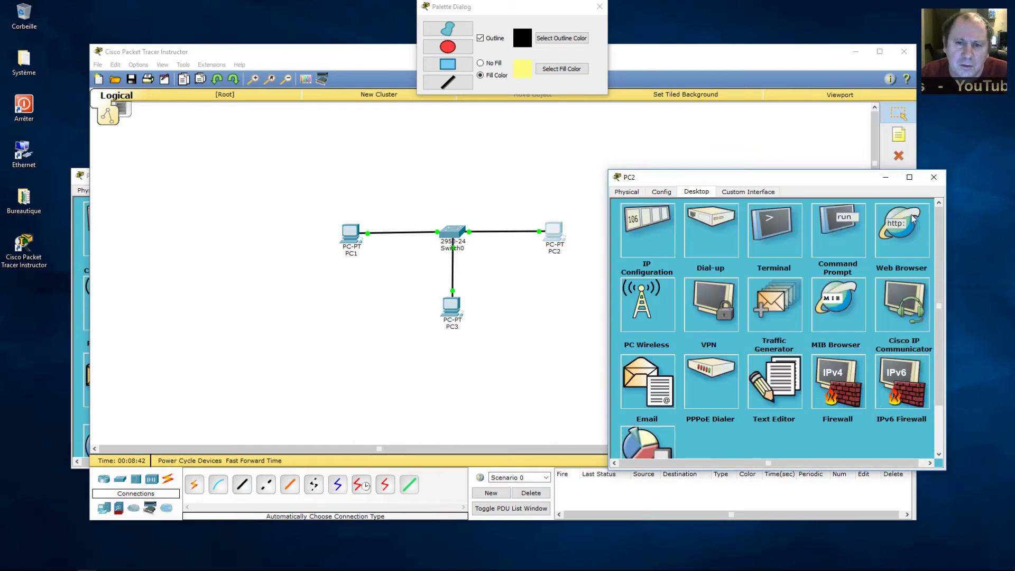
# Run "ping 192.168.1.2" from PC1's Command Prompt to test connectivity with PC2
pyautogui.click(73, 363)
pyautogui.click(300, 220)
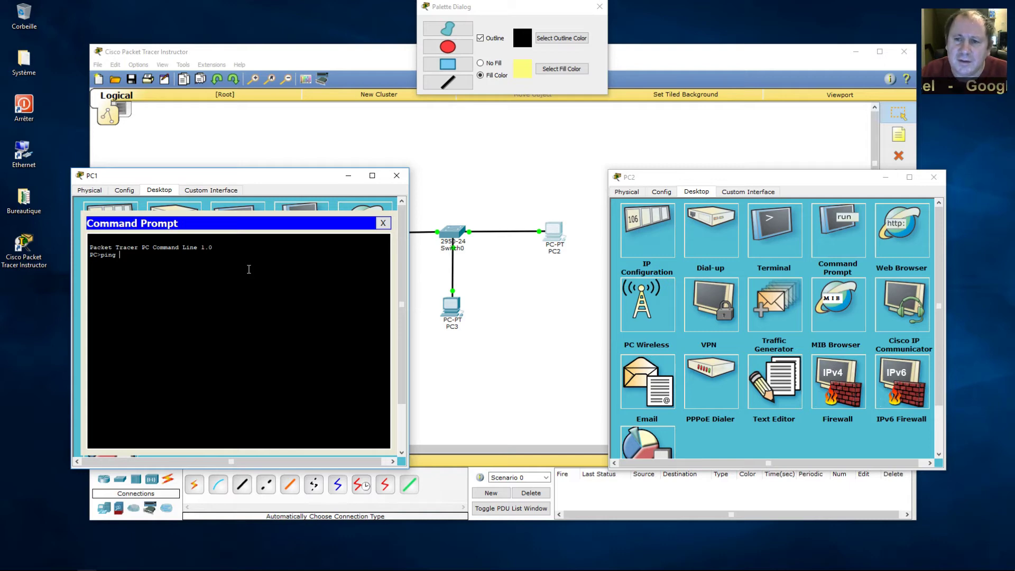
pyautogui.write('192.')
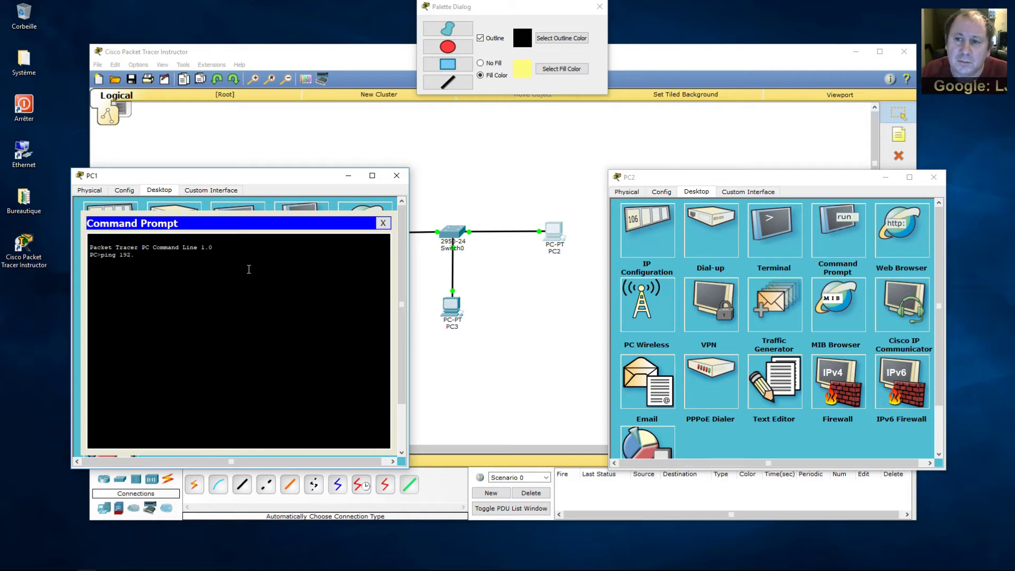
pyautogui.write('168.1.2')
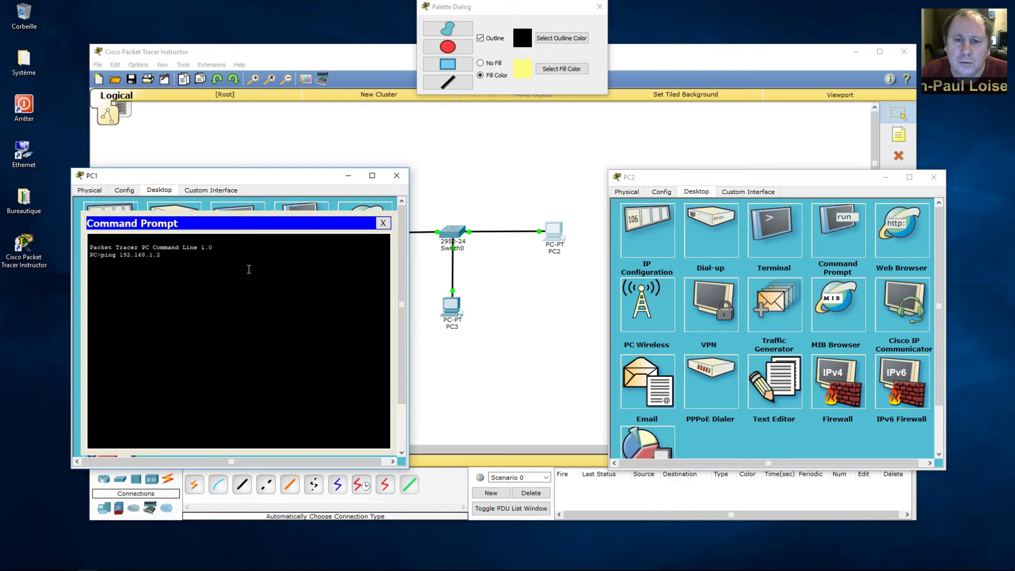
pyautogui.press('Return')
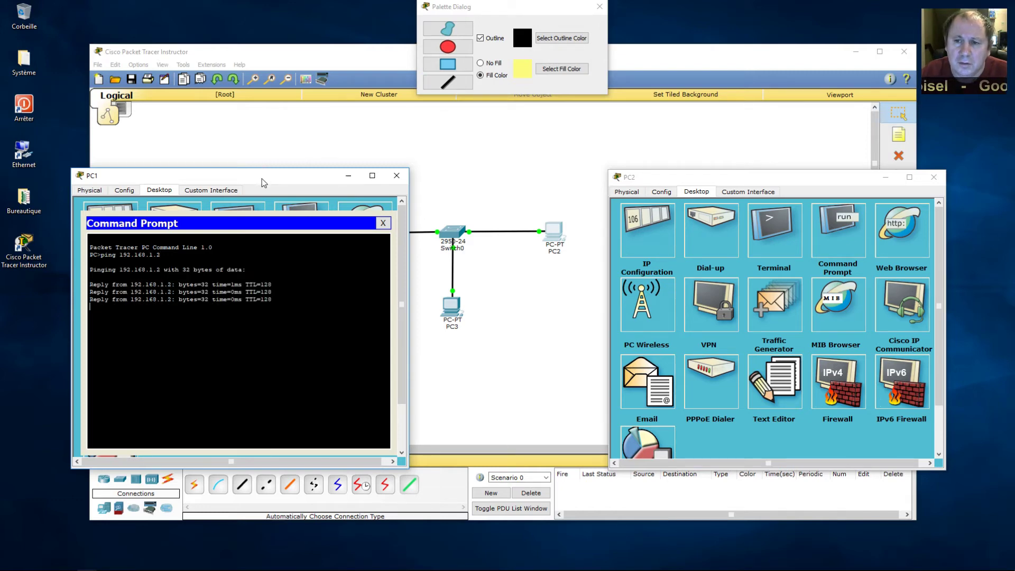
# Move the PC1 and PC2 windows clear of the diagram, and delete the cable between Switch0 and PC2
pyautogui.moveTo(264, 183); pyautogui.dragTo(194, 221)
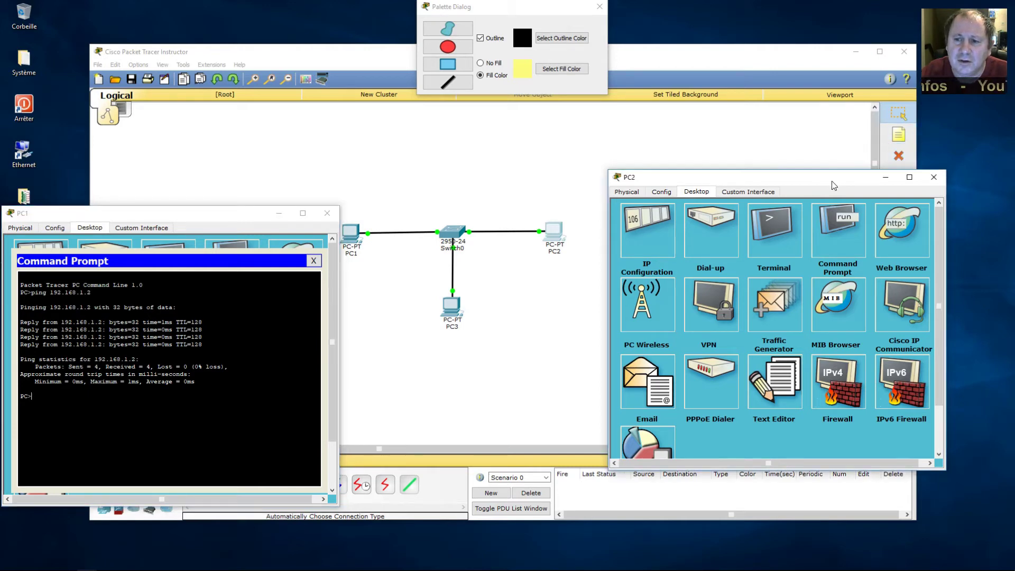
pyautogui.moveTo(832, 181); pyautogui.dragTo(874, 197)
pyautogui.click(907, 159)
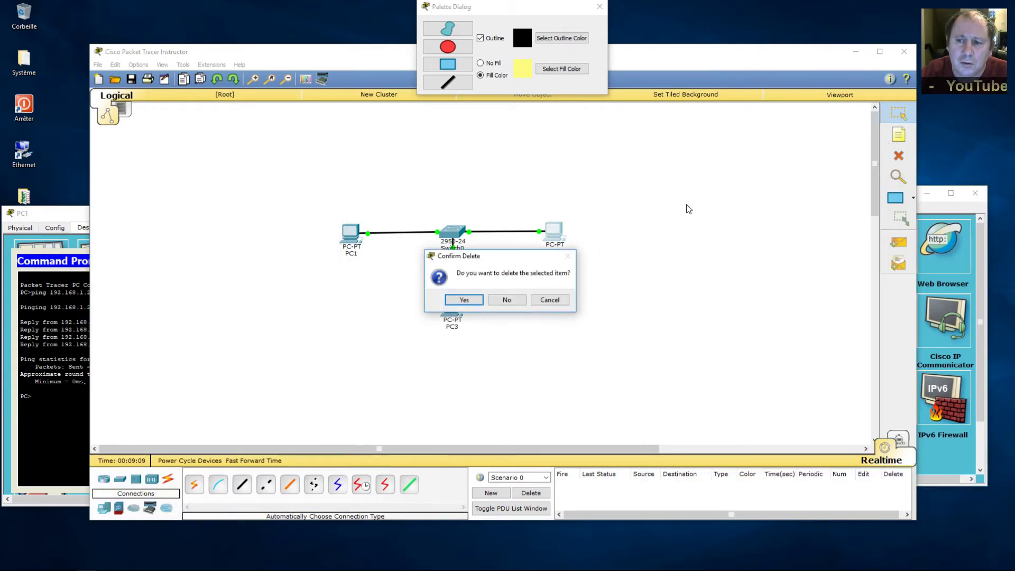
pyautogui.click(514, 301)
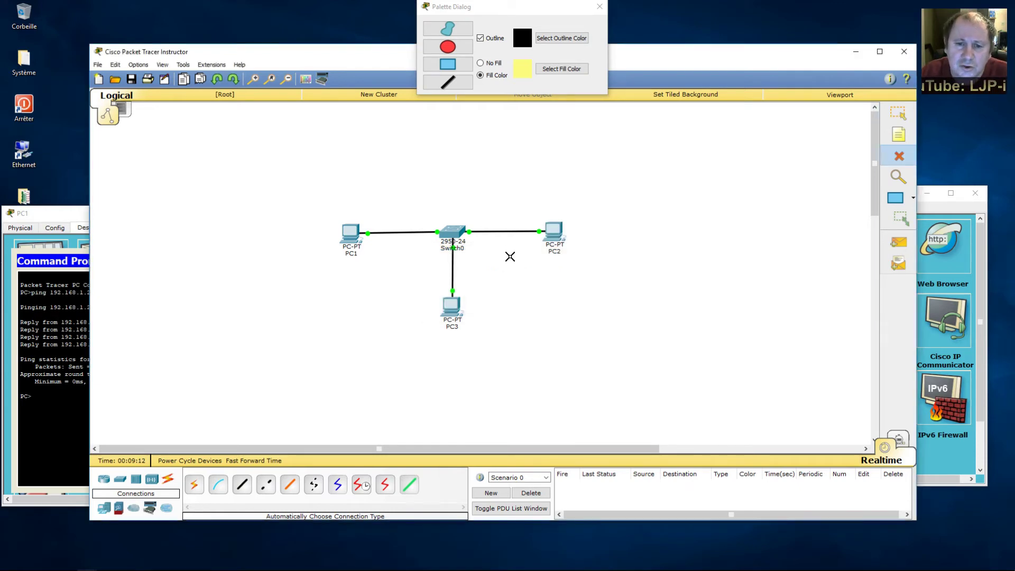
pyautogui.click(502, 232)
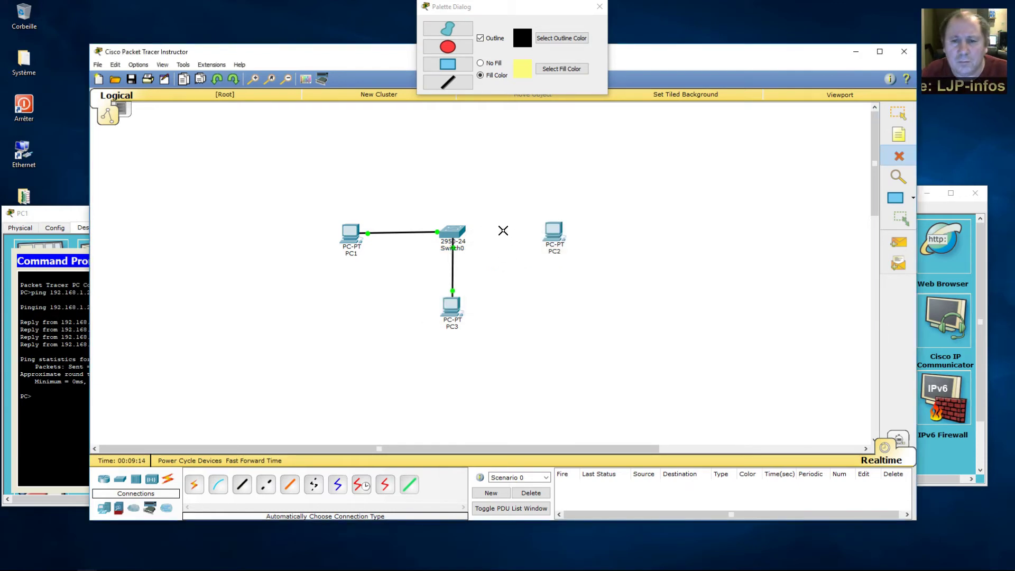
pyautogui.click(899, 113)
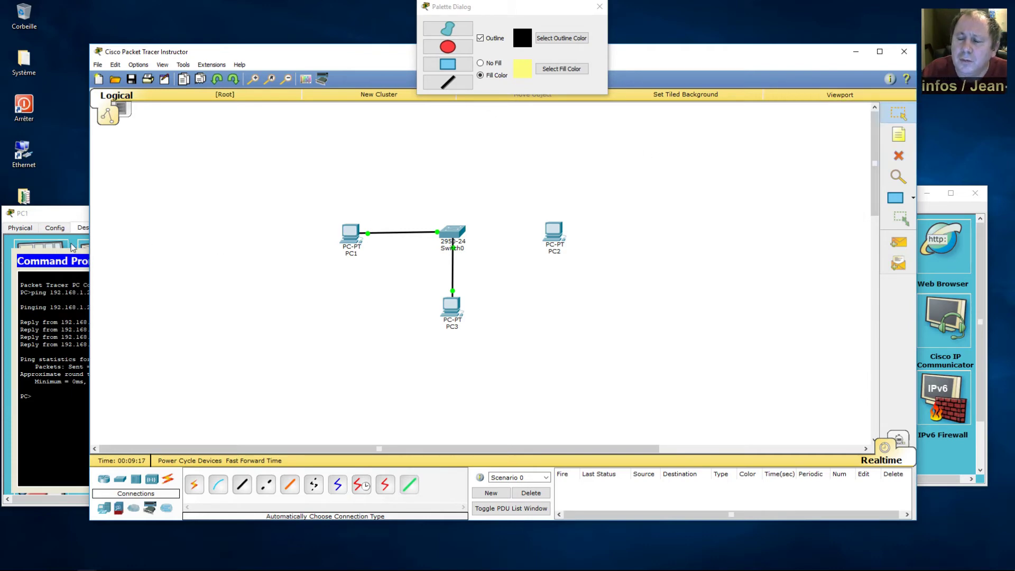
# Repeat the ping to 192.168.1.2 from PC1's Command Prompt with PC2 disconnected from the switch
pyautogui.click(66, 215)
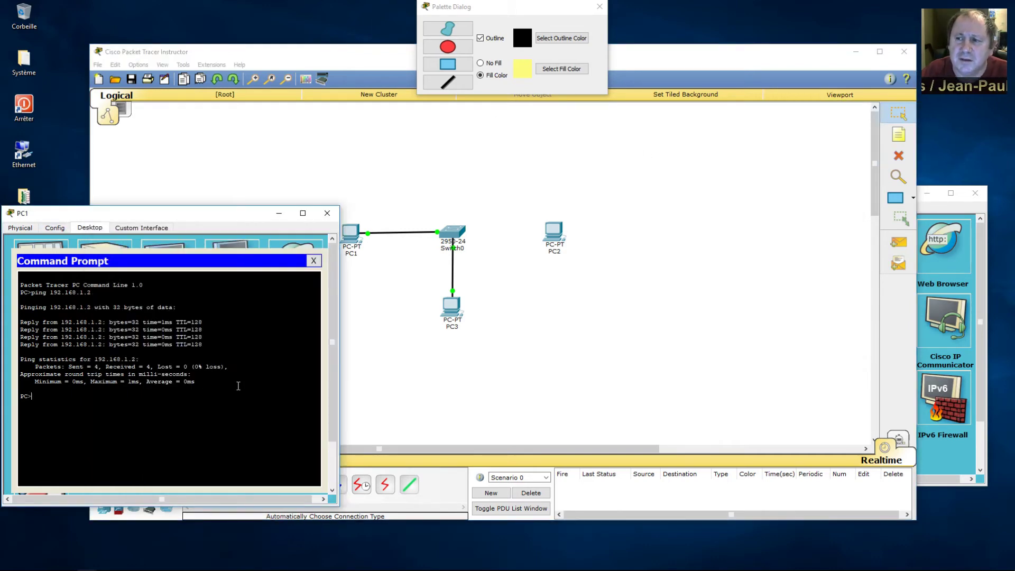
pyautogui.press('Up')
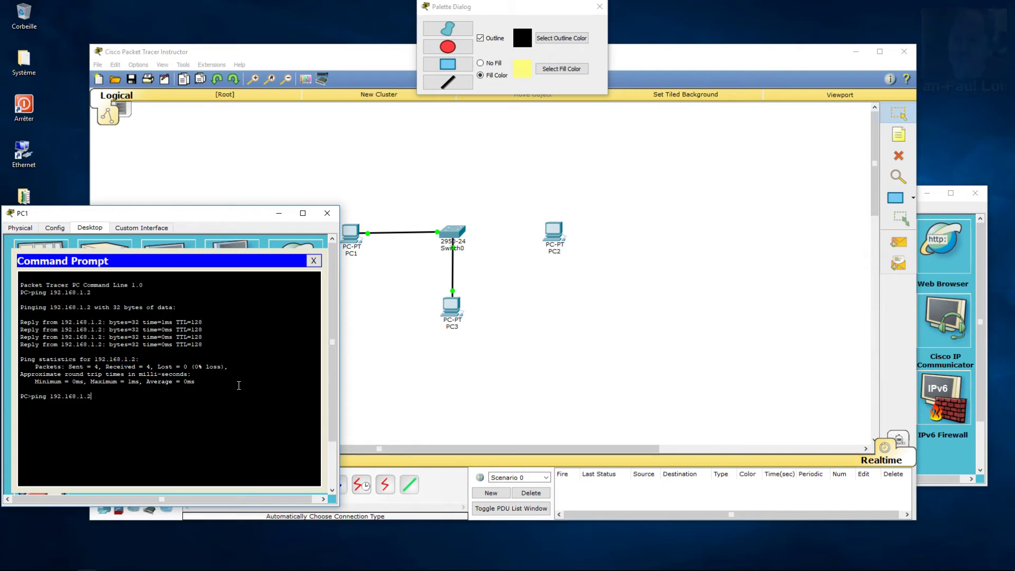
pyautogui.press('Return')
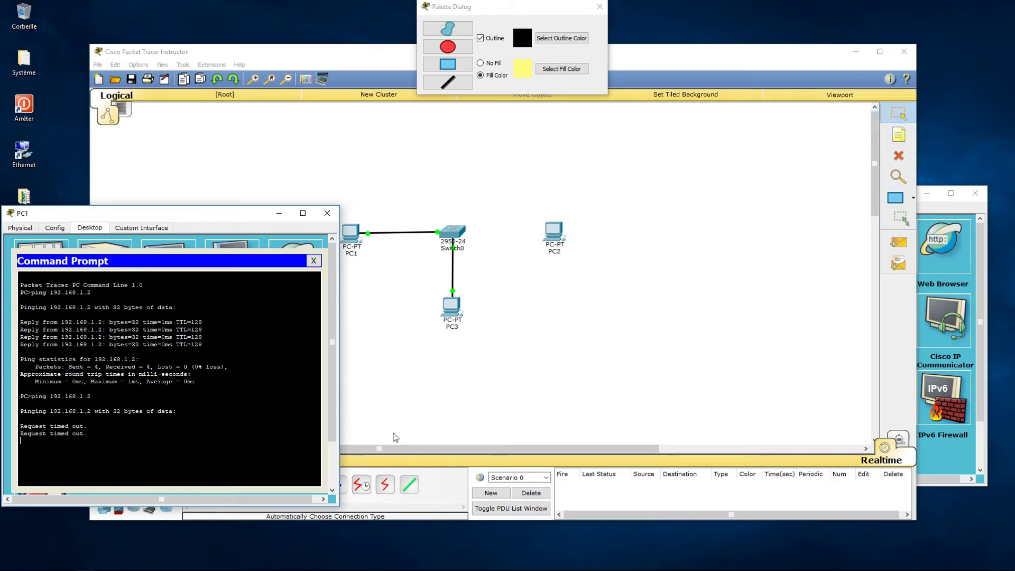
# Reconnect Switch0 to PC2 with an automatically chosen cable, and close the drawing palette
pyautogui.click(456, 501)
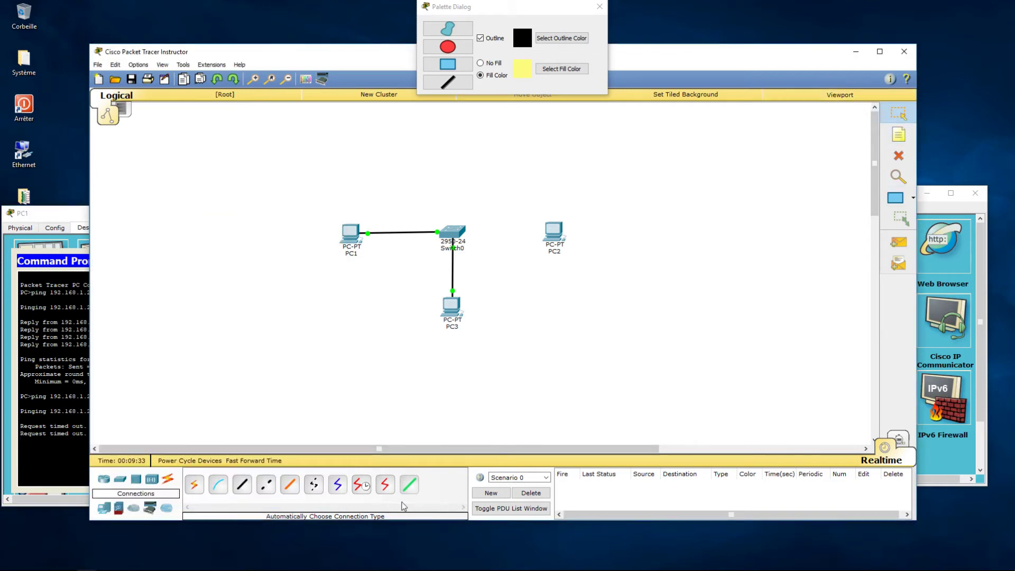
pyautogui.click(197, 488)
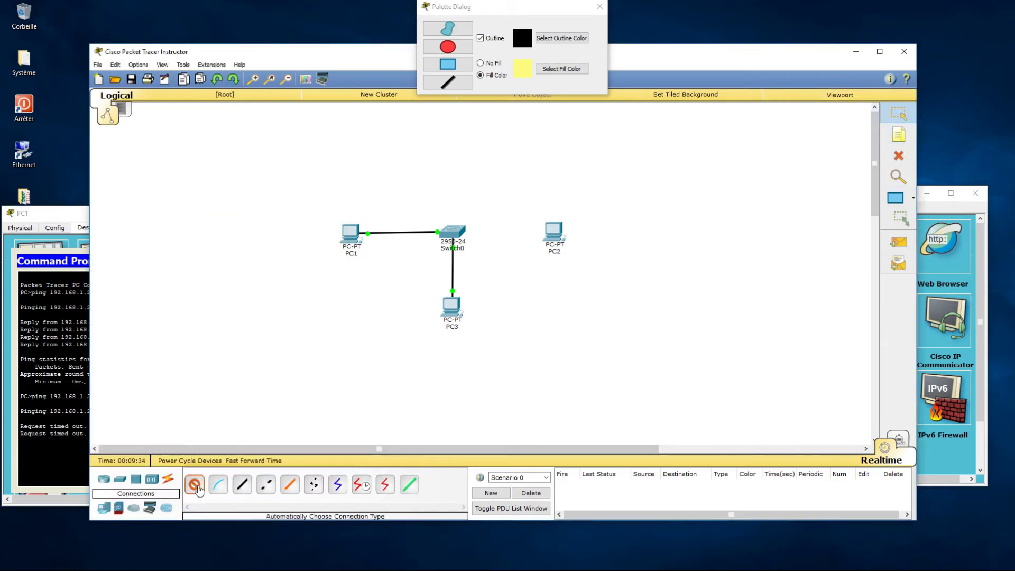
pyautogui.click(456, 233)
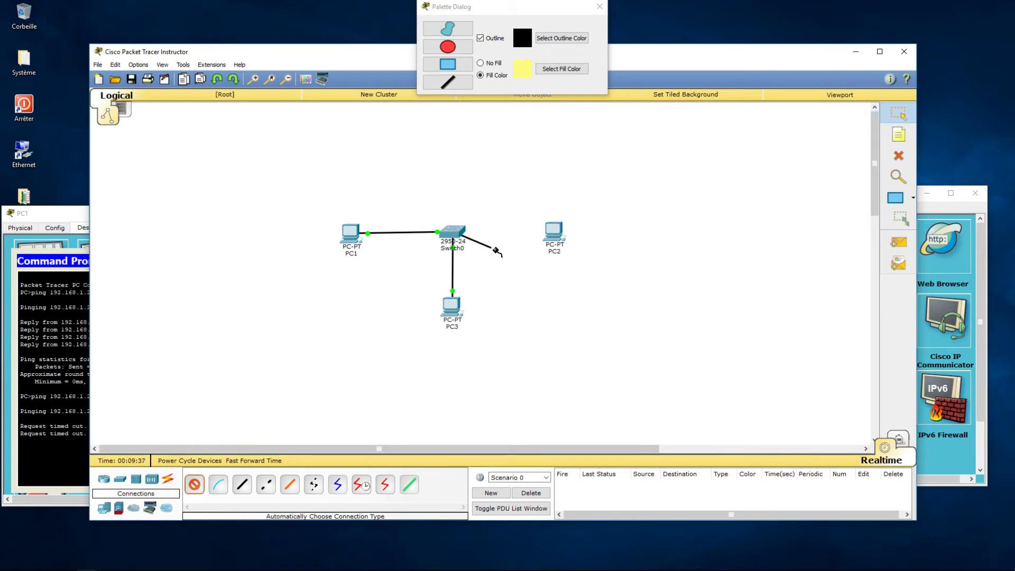
pyautogui.click(553, 232)
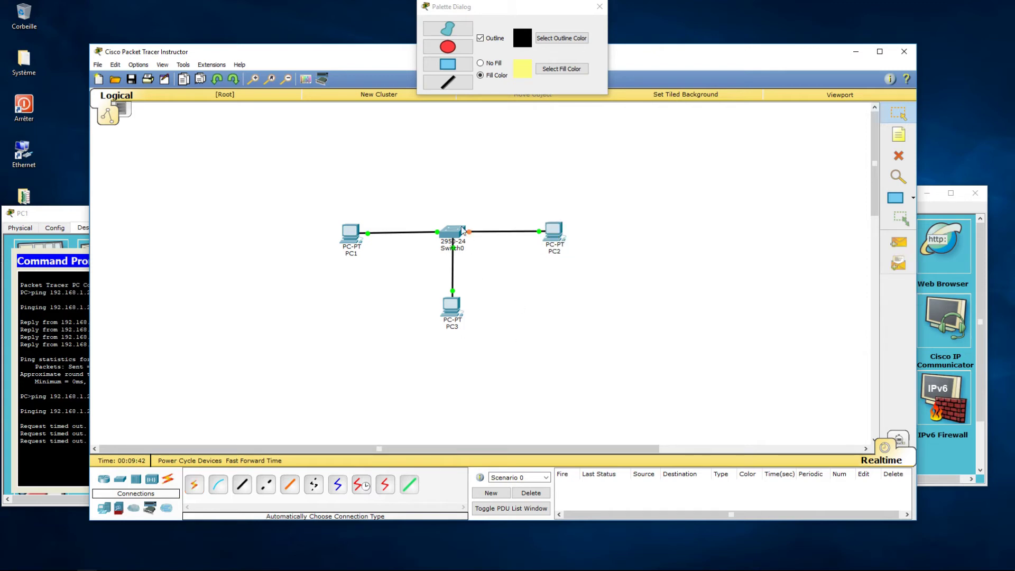
pyautogui.click(599, 7)
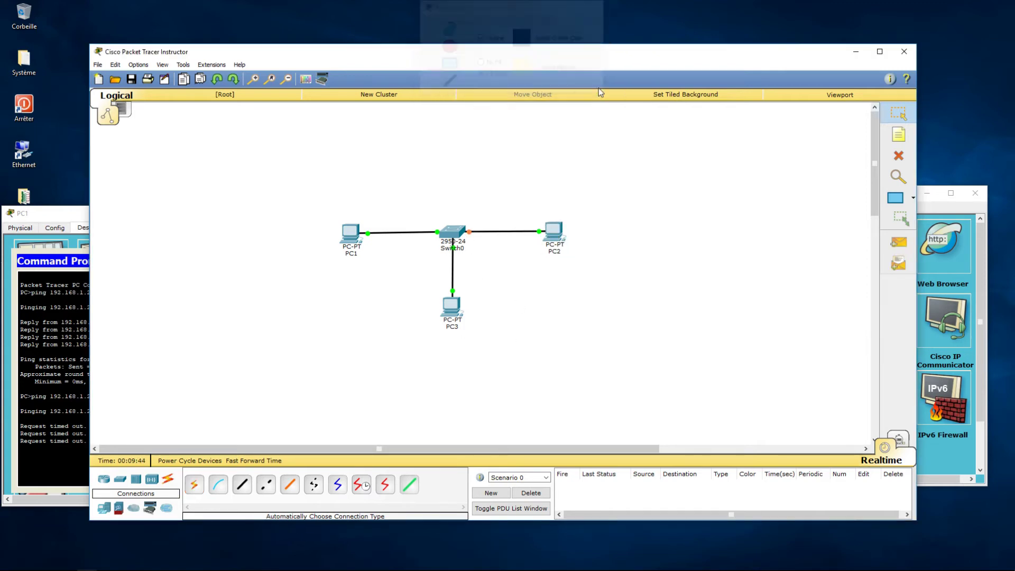
# Repeat the ping to 192.168.1.2 from PC1's Command Prompt with PC2 reconnected, running it again once the link is up
pyautogui.click(78, 218)
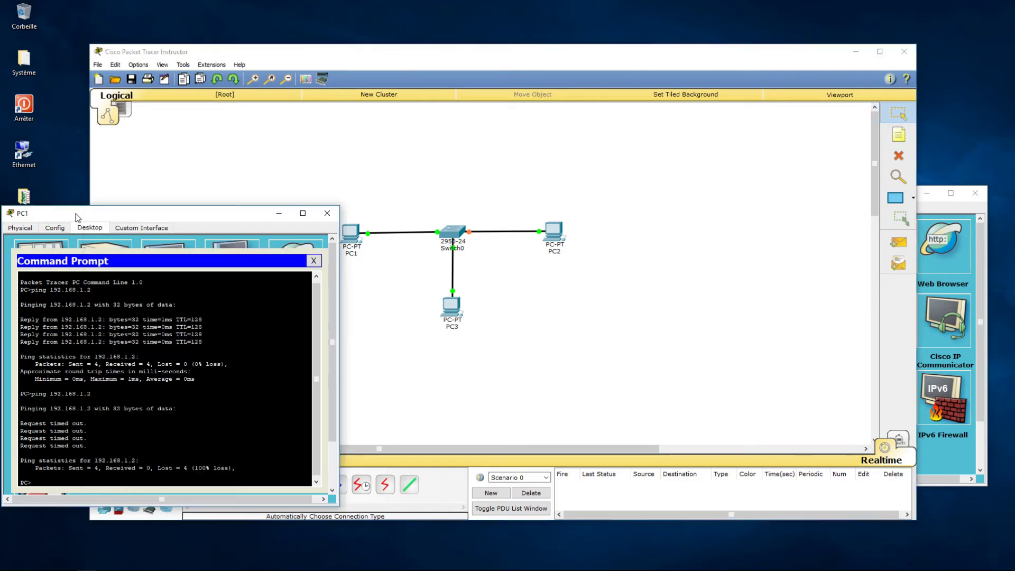
pyautogui.press('Up')
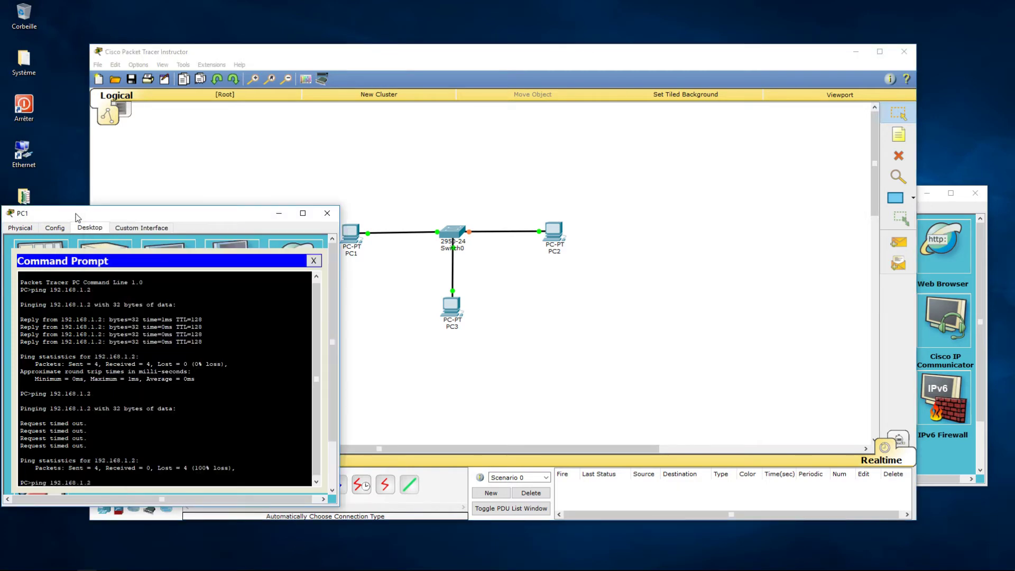
pyautogui.press('Return')
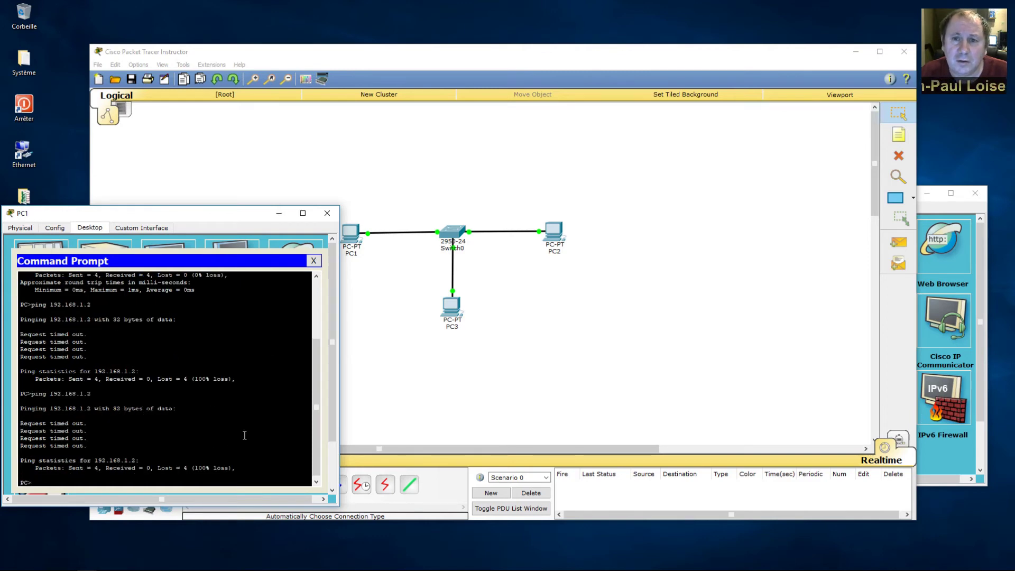
pyautogui.press('Up')
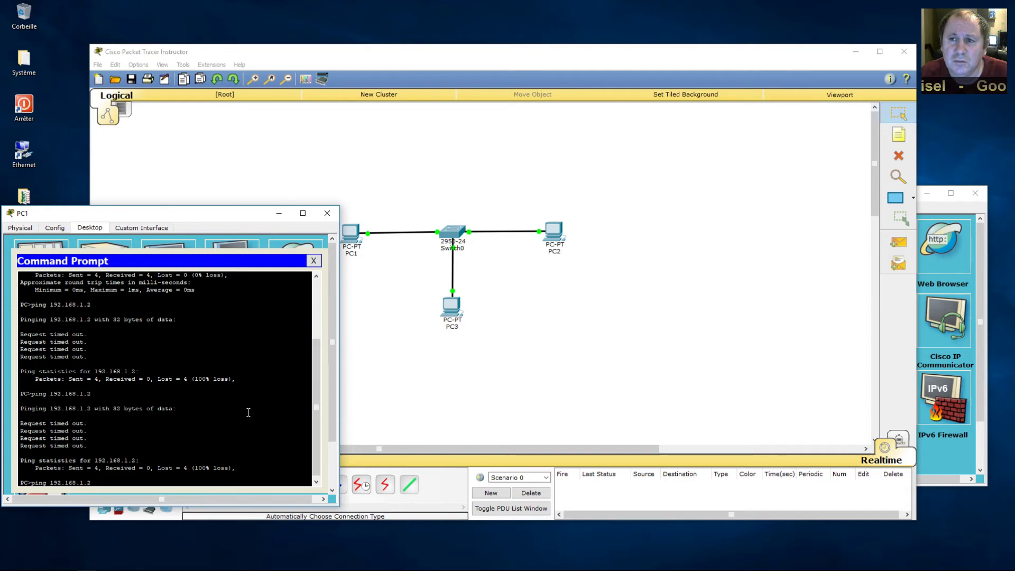
pyautogui.press('Return')
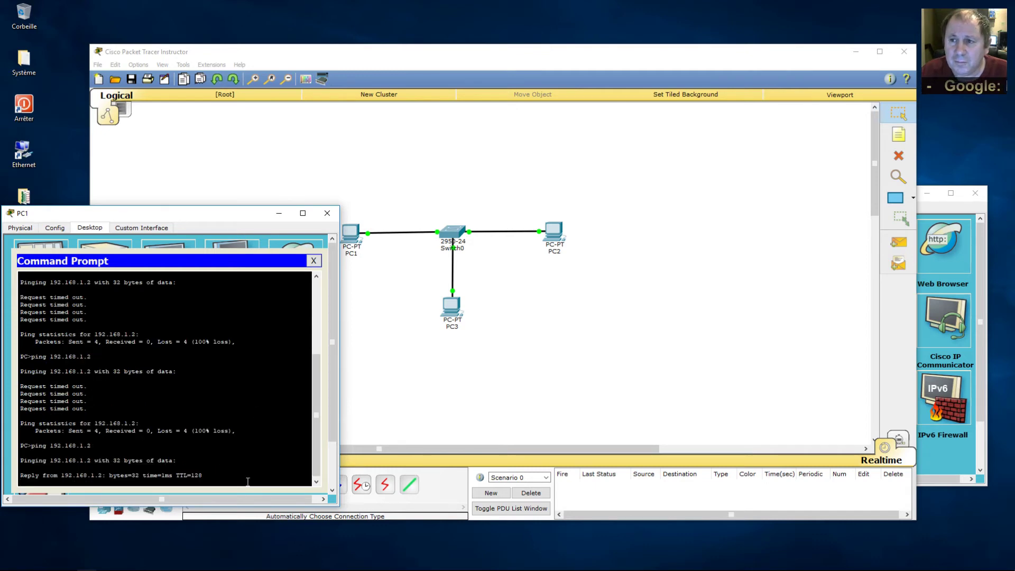
# Close PC1's Command Prompt and both the PC1 and PC2 windows
pyautogui.click(316, 261)
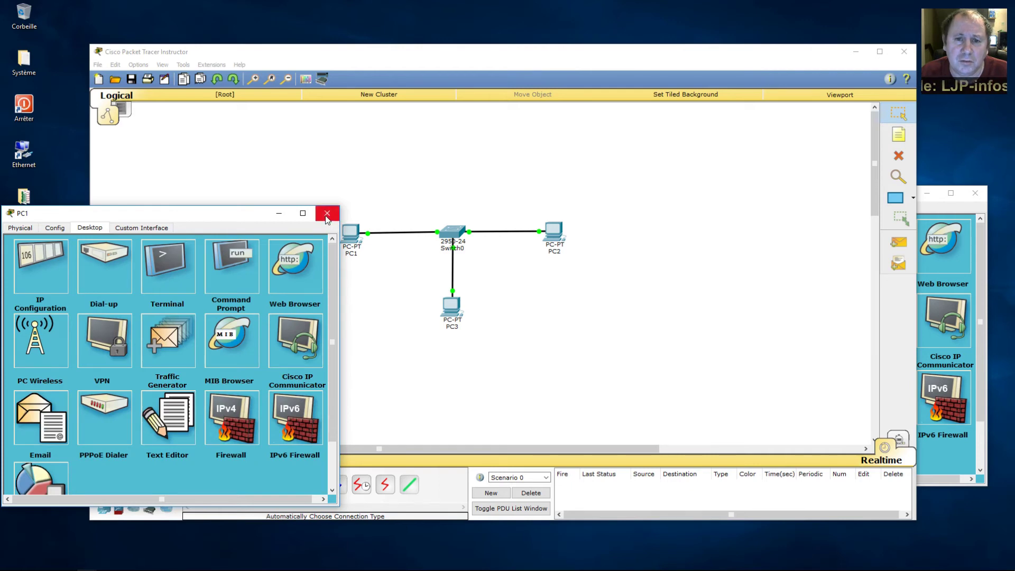
pyautogui.click(328, 217)
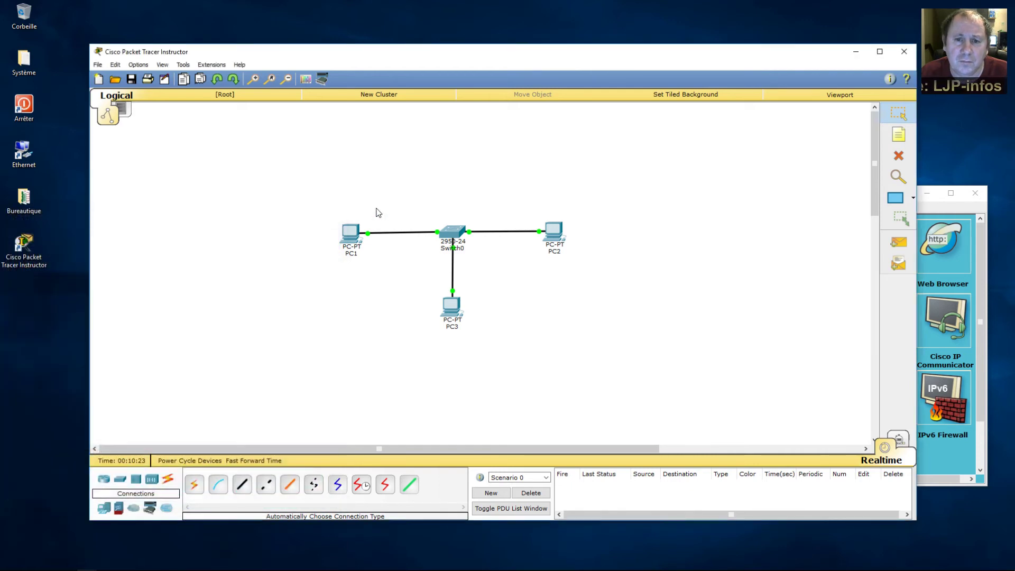
pyautogui.click(975, 194)
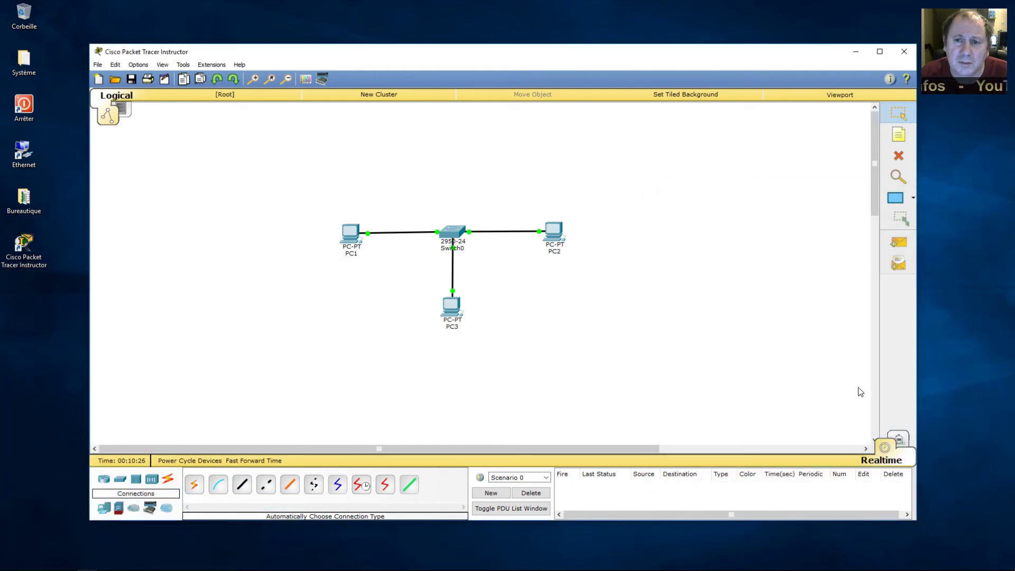
# Send a simple PDU from PC2 to PC1 to test their connectivity
pyautogui.click(899, 245)
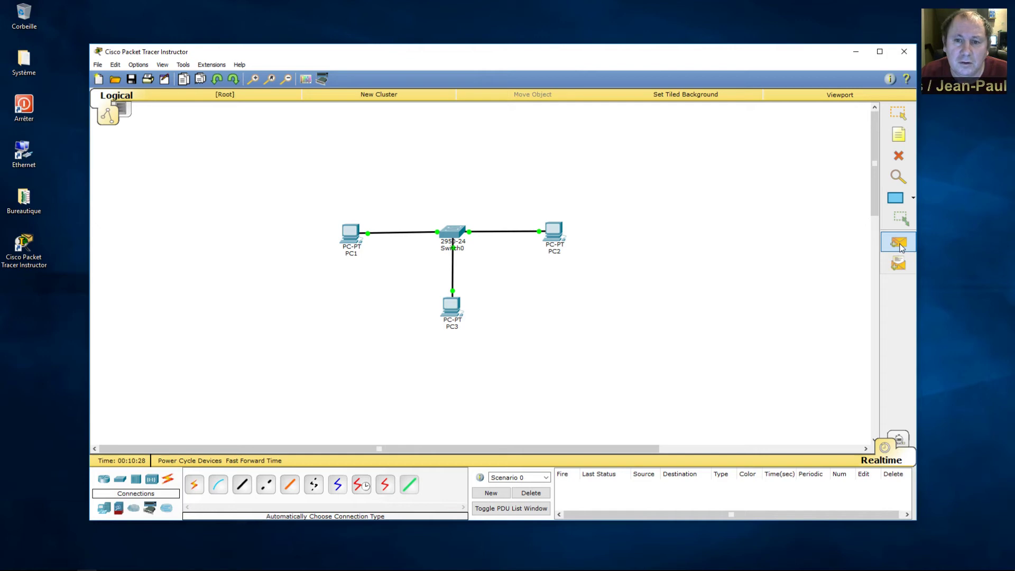
pyautogui.click(900, 245)
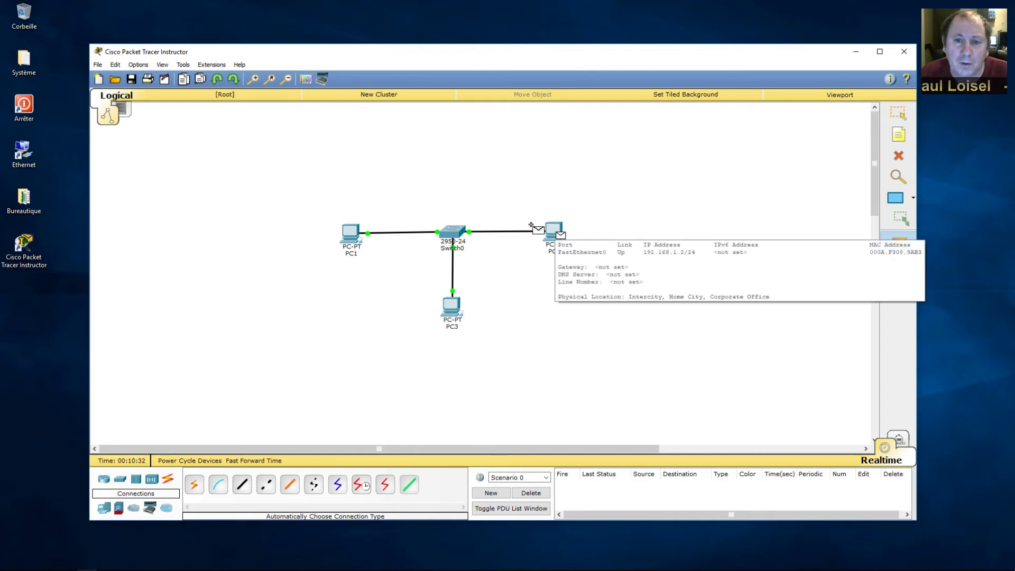
pyautogui.click(550, 229)
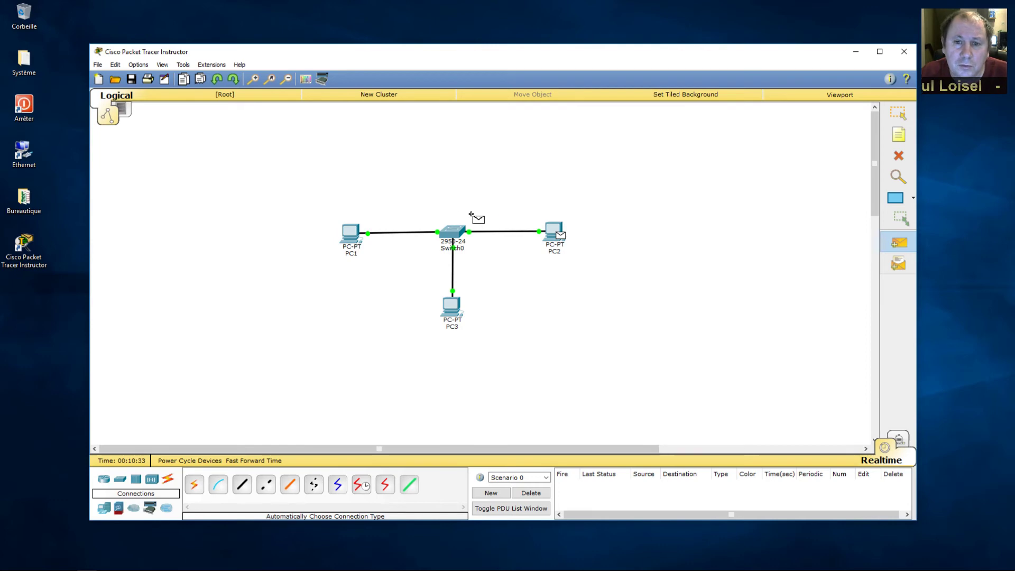
pyautogui.click(350, 235)
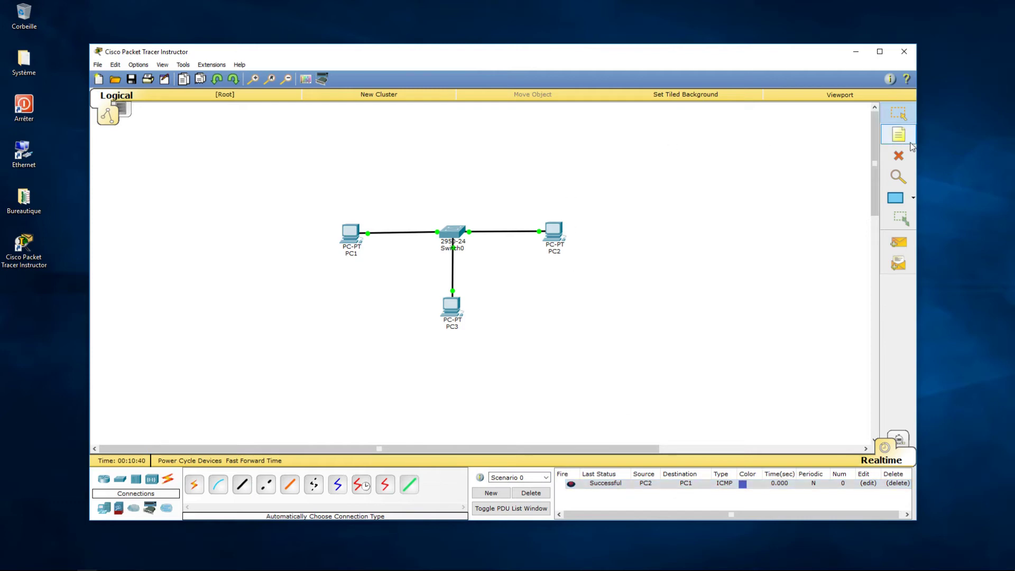
# Delete the cable between Switch0 and PC2, and send a simple PDU from PC1 to PC2
pyautogui.click(899, 156)
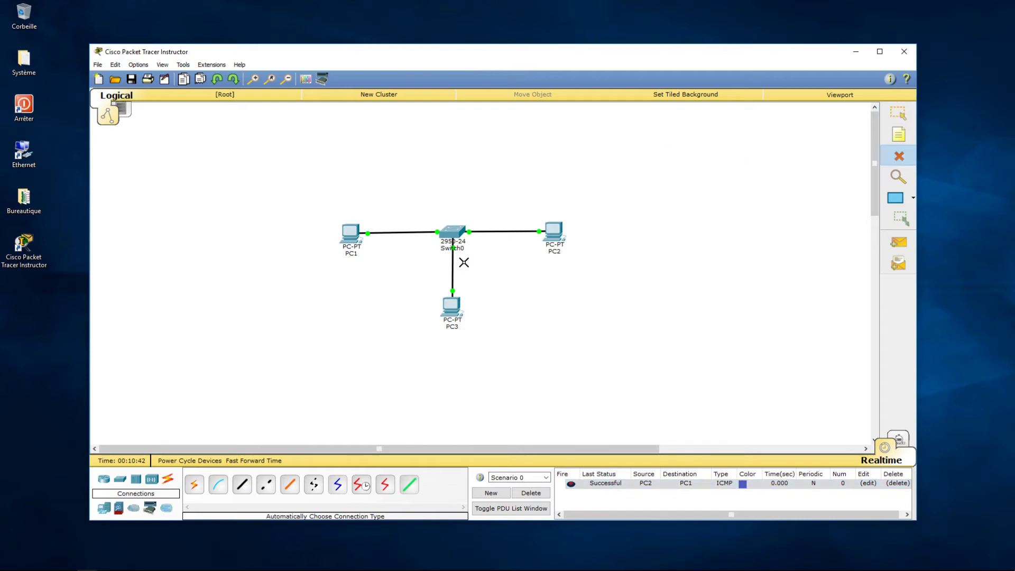
pyautogui.click(494, 232)
pyautogui.click(899, 242)
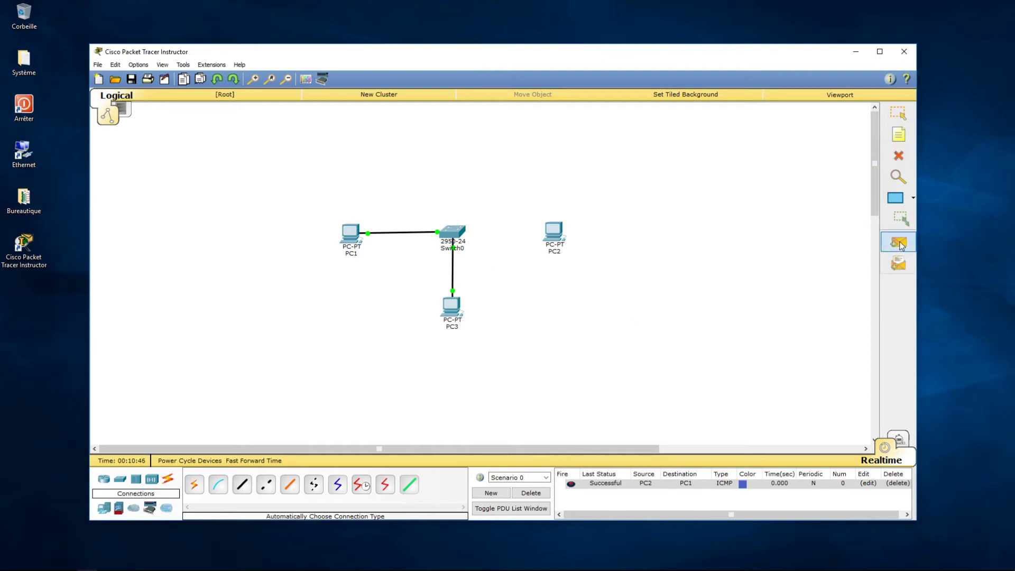
pyautogui.click(352, 233)
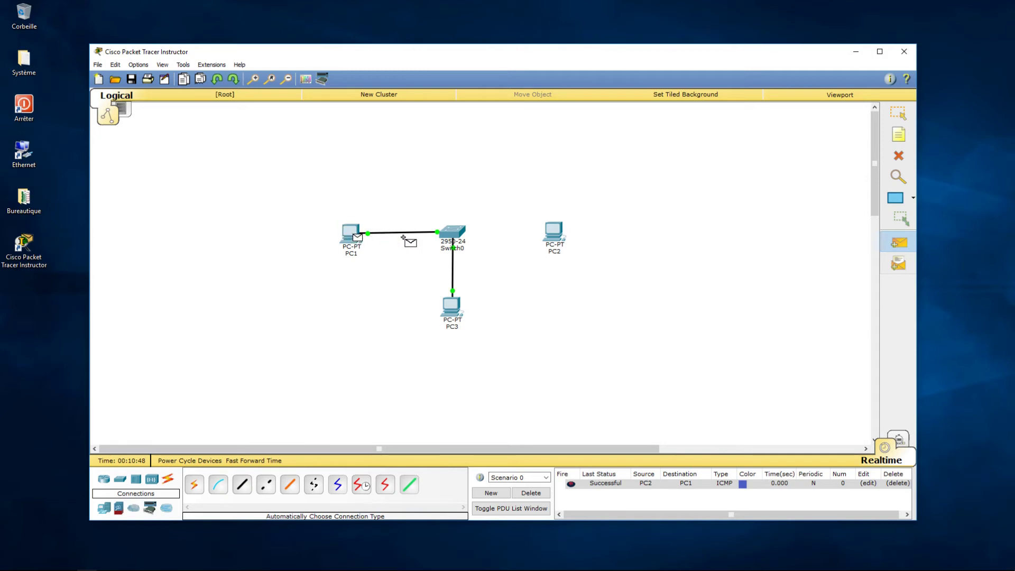
pyautogui.click(554, 234)
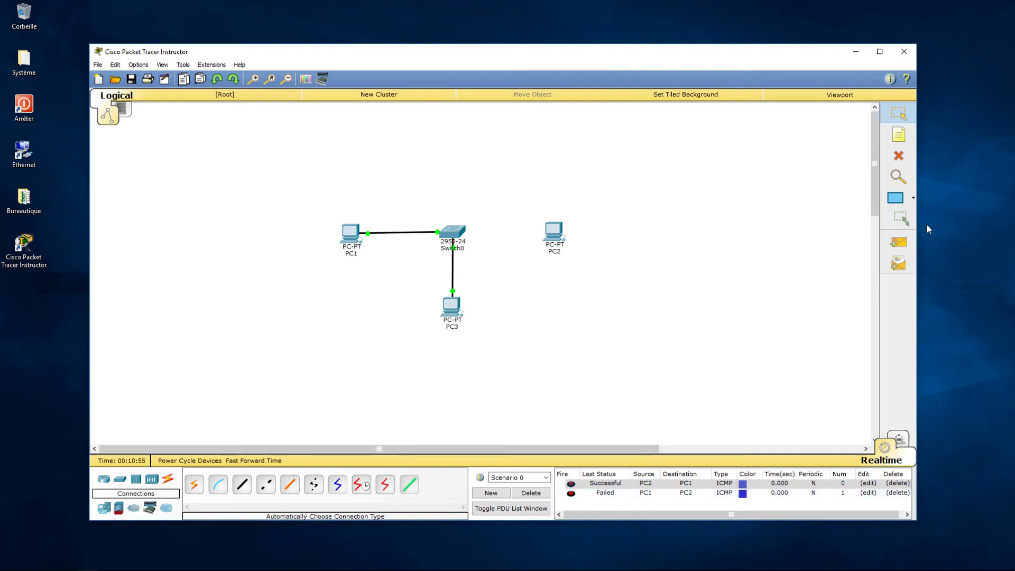
# Send a simple PDU from PC1 to PC3 through the switch
pyautogui.click(899, 243)
pyautogui.click(350, 233)
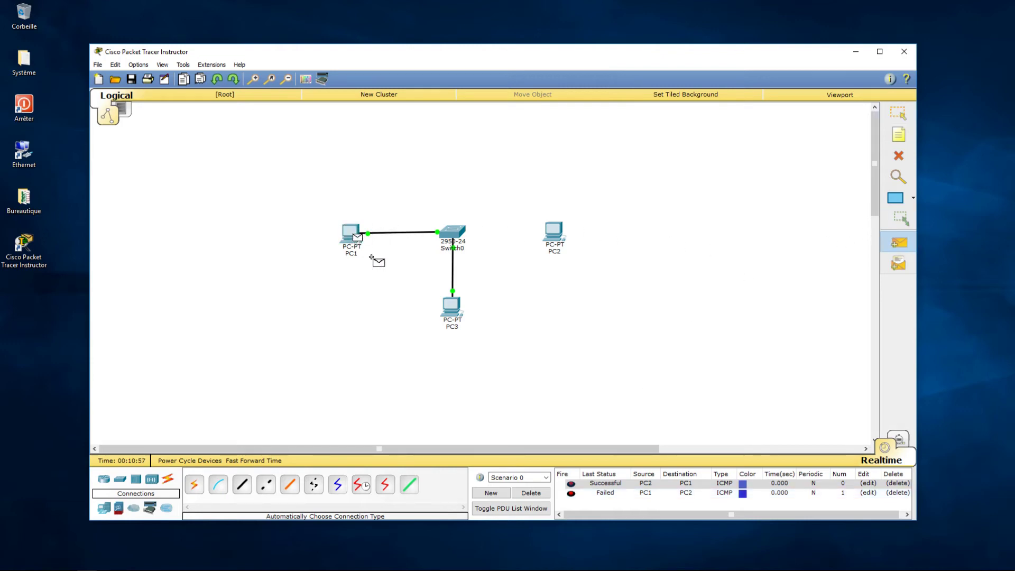
pyautogui.click(450, 310)
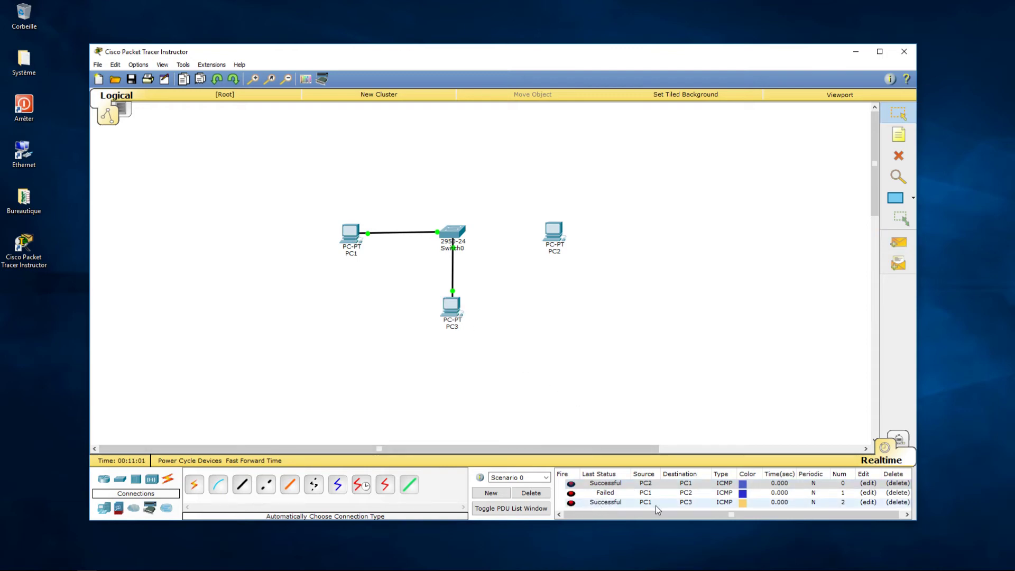
# Delete the current scenario's PDUs, and restore the automatically chosen cable between Switch0 and PC2
pyautogui.click(533, 495)
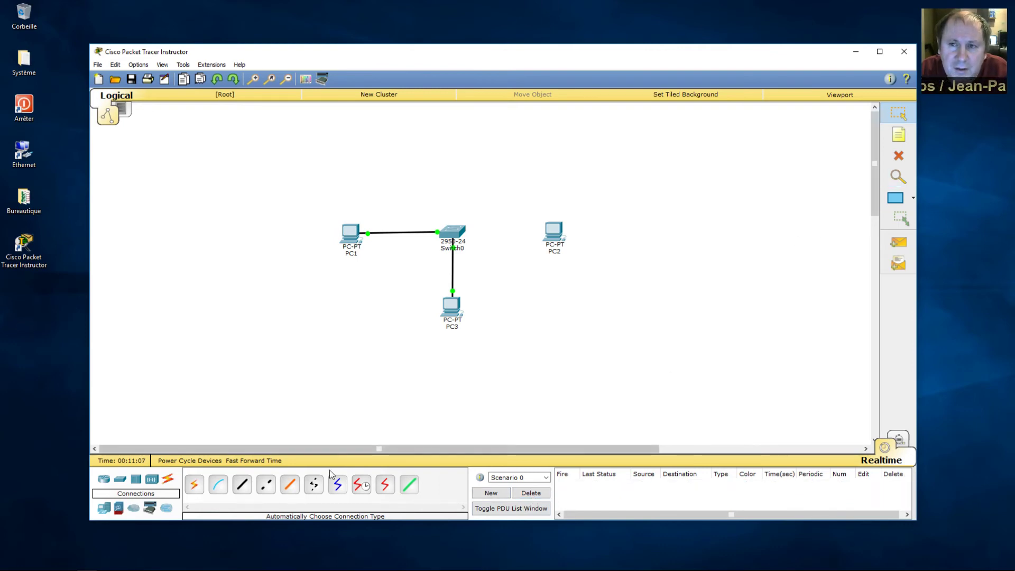
pyautogui.click(195, 488)
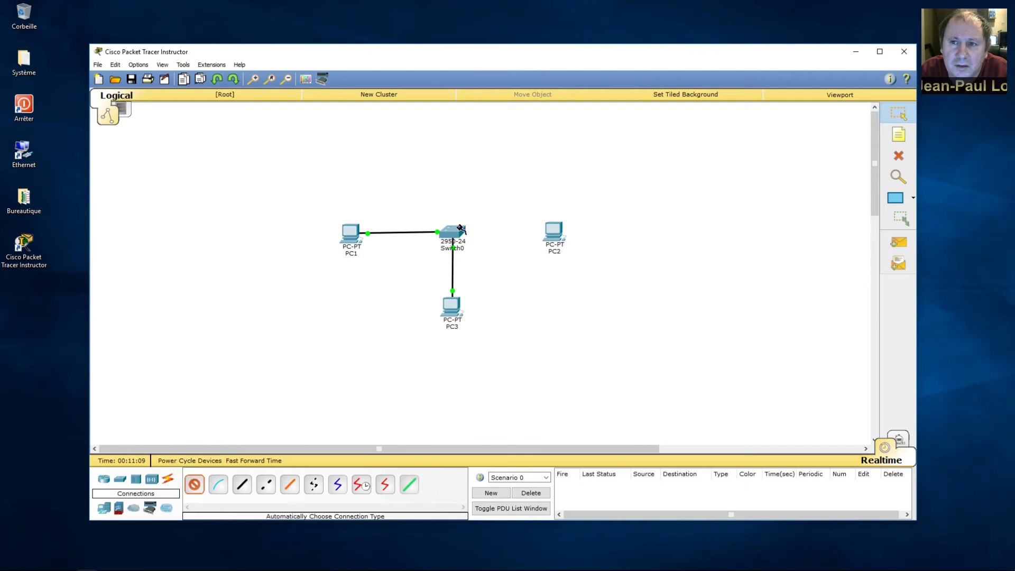
pyautogui.click(473, 239)
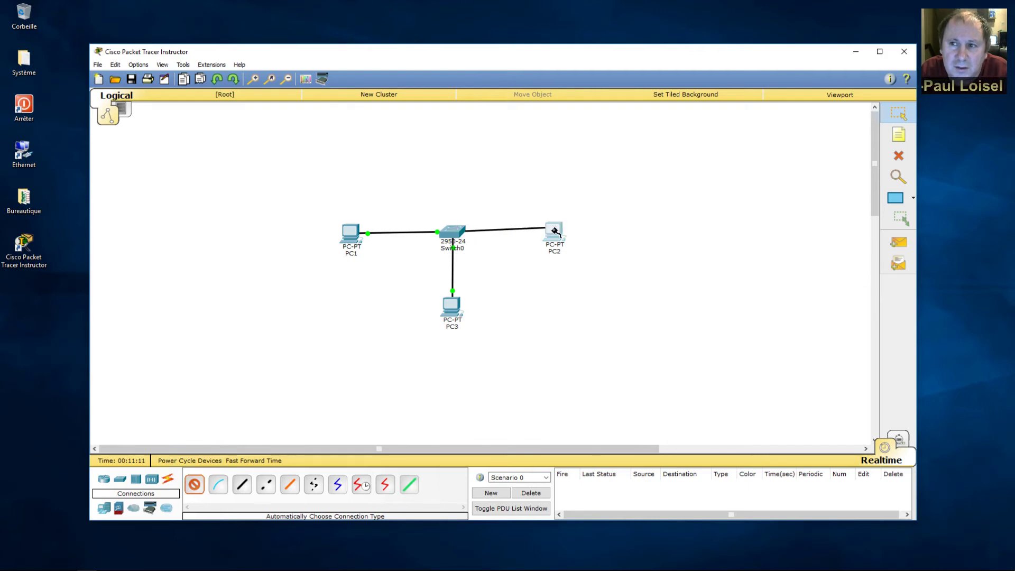
pyautogui.click(554, 232)
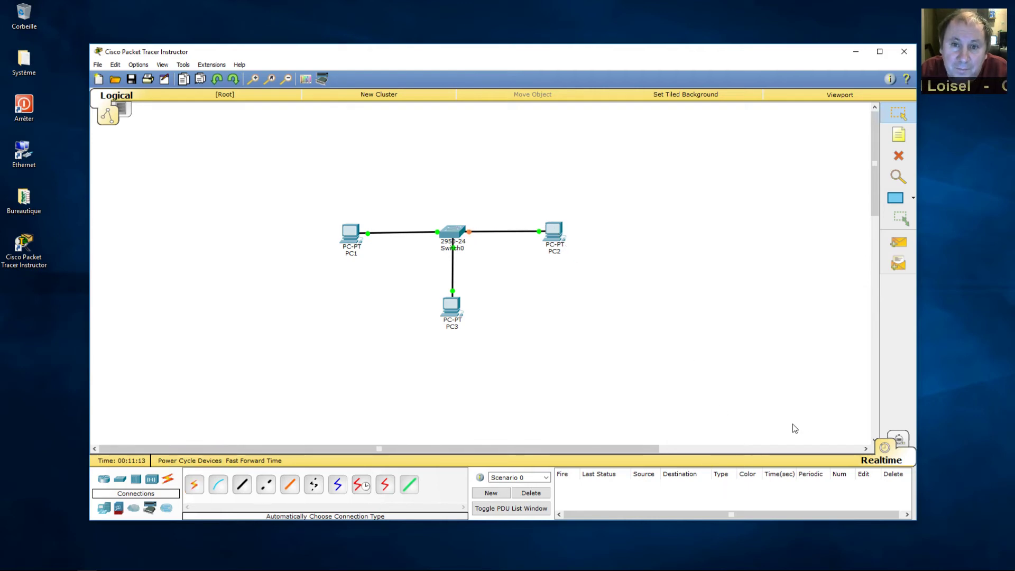
# Switch to Simulation mode, add a simple PDU from PC2 to PC1 and play it with automatic capture
pyautogui.click(899, 440)
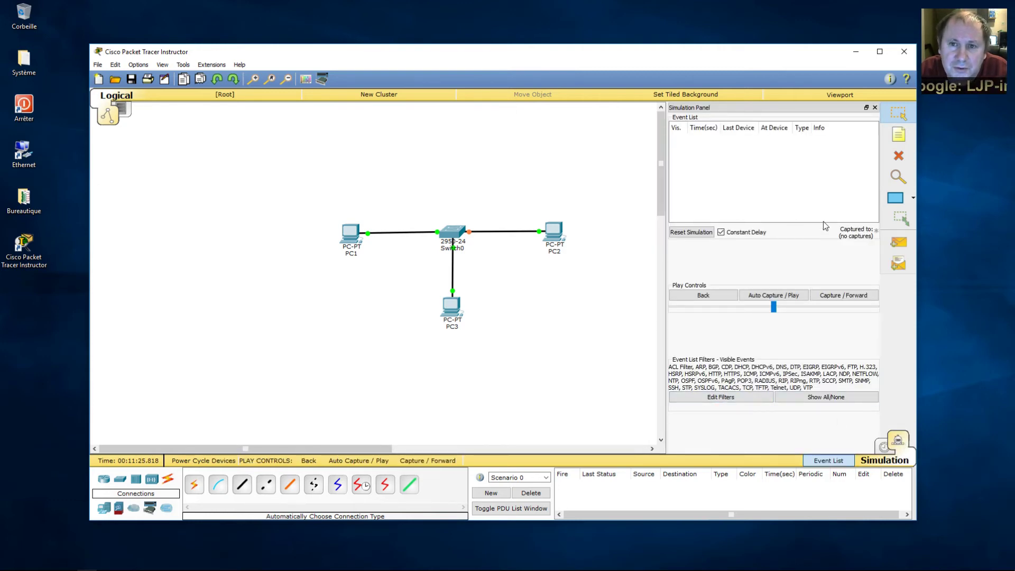
pyautogui.click(899, 244)
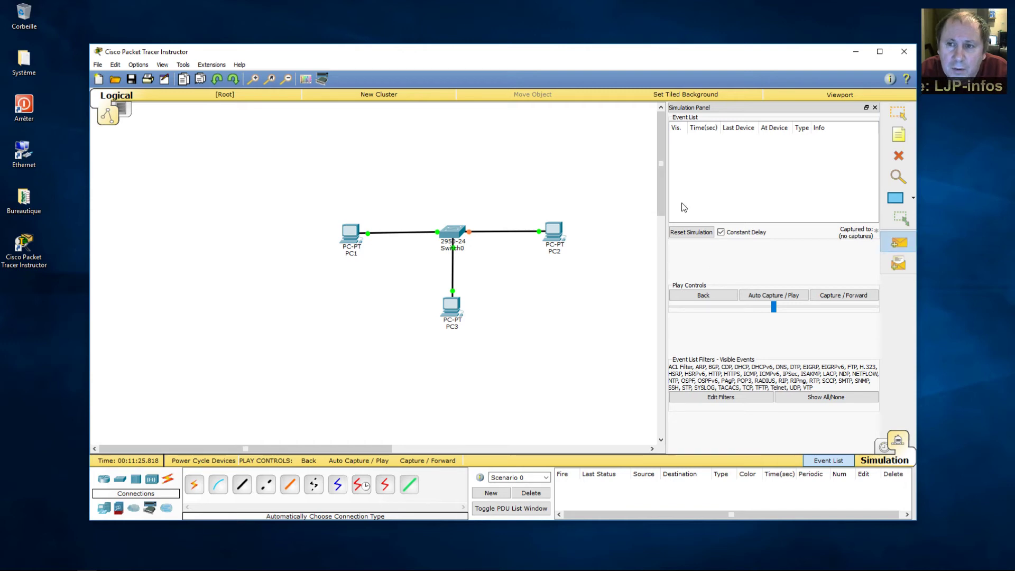
pyautogui.click(556, 231)
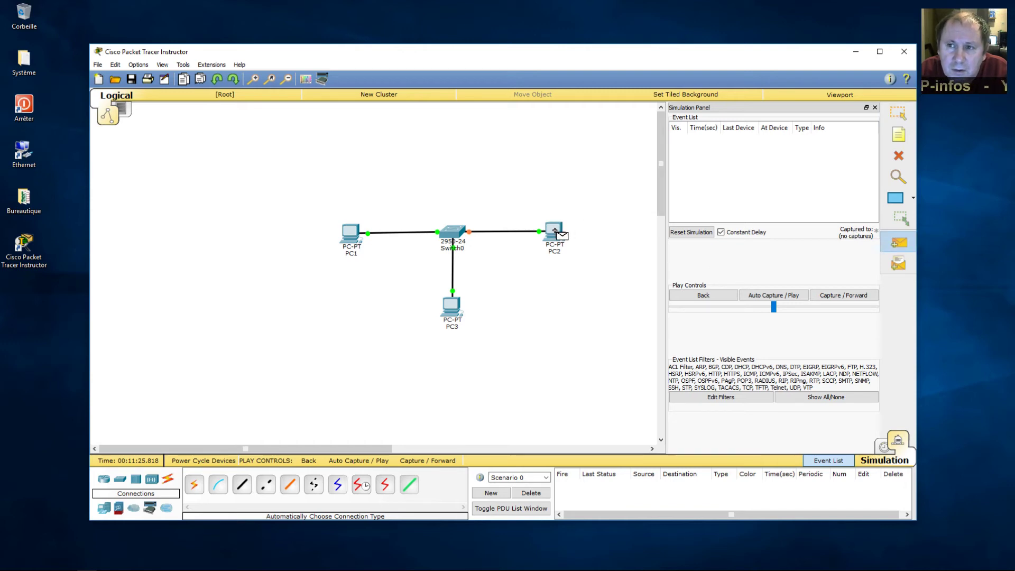
pyautogui.click(351, 235)
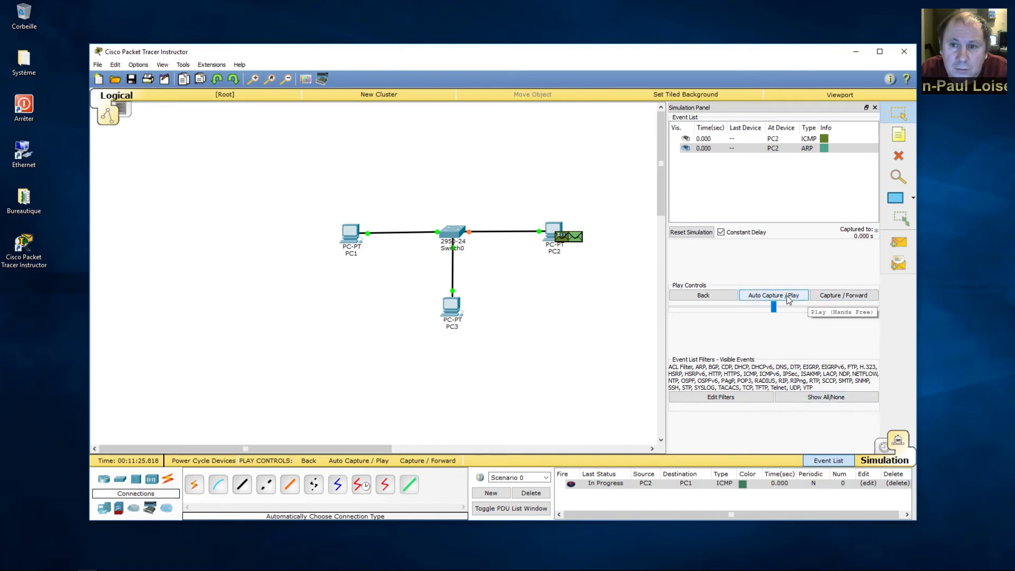
pyautogui.click(763, 300)
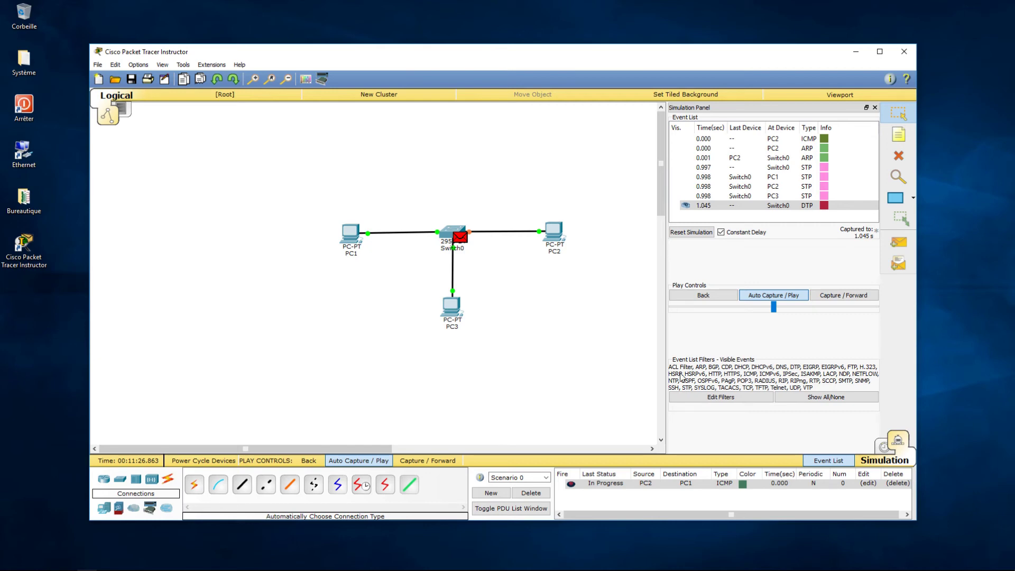
# Clear the current scenario's PDUs, add a simple PDU from PC1 to PC3 and play it with automatic capture
pyautogui.click(529, 493)
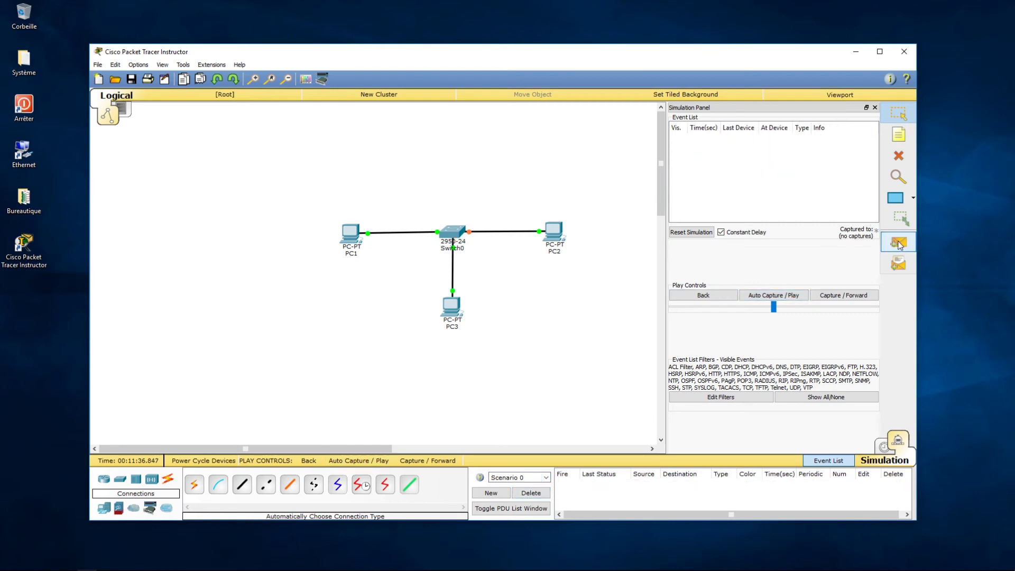
pyautogui.click(899, 244)
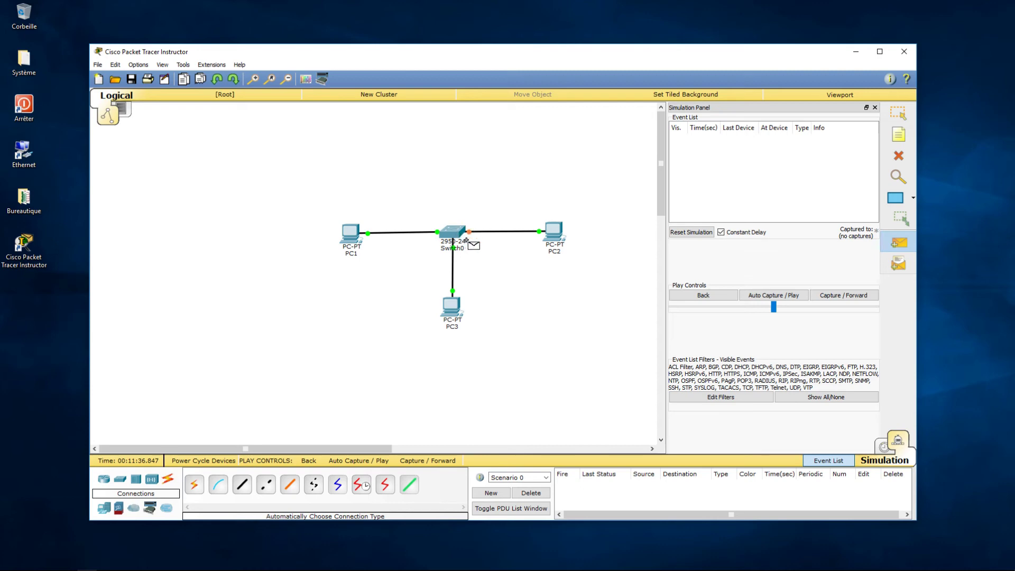
pyautogui.click(351, 236)
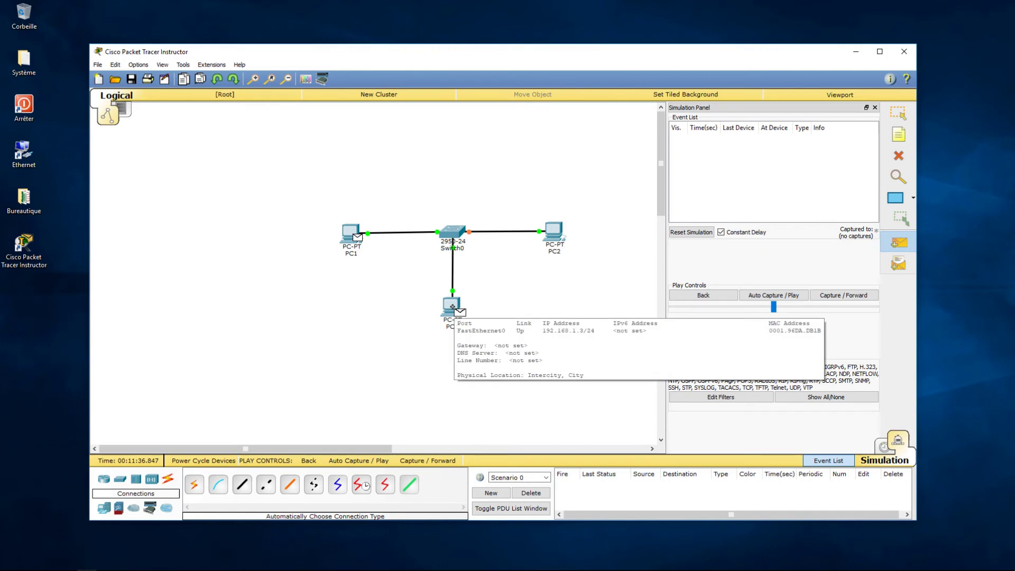
pyautogui.click(453, 307)
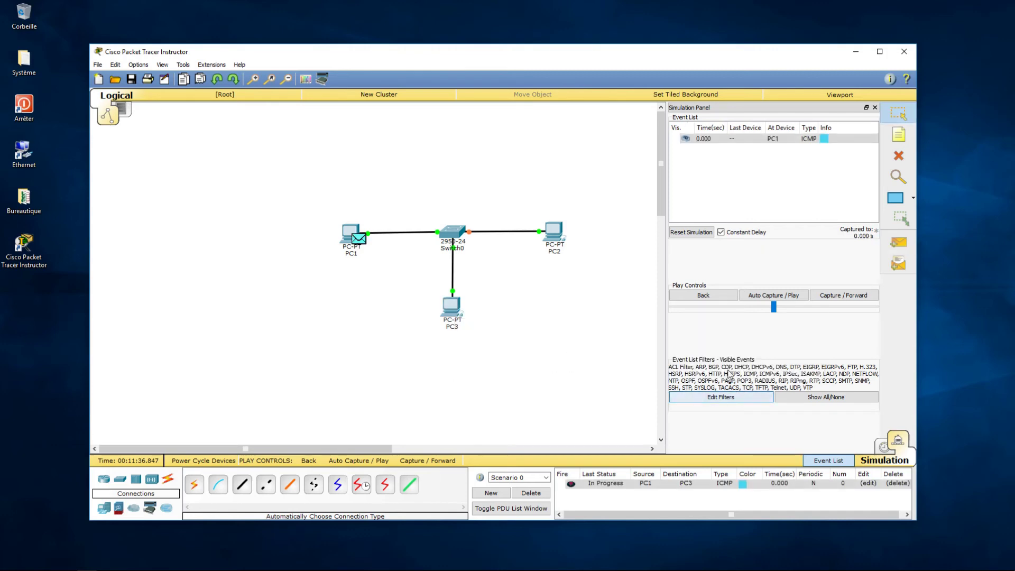
pyautogui.click(773, 296)
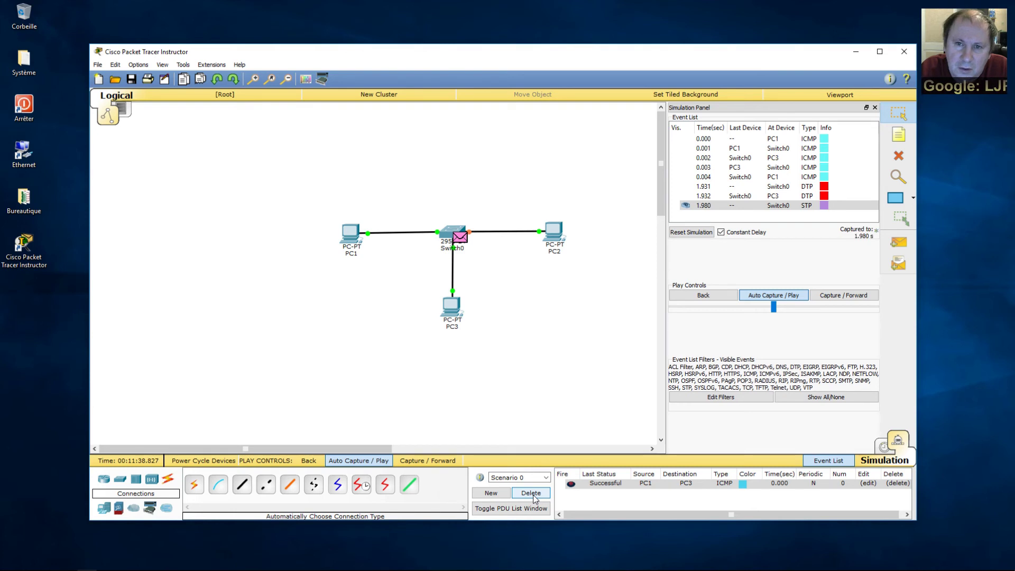
# Clear the scenario's PDUs again and add a simple PDU from PC1 to PC2
pyautogui.click(533, 494)
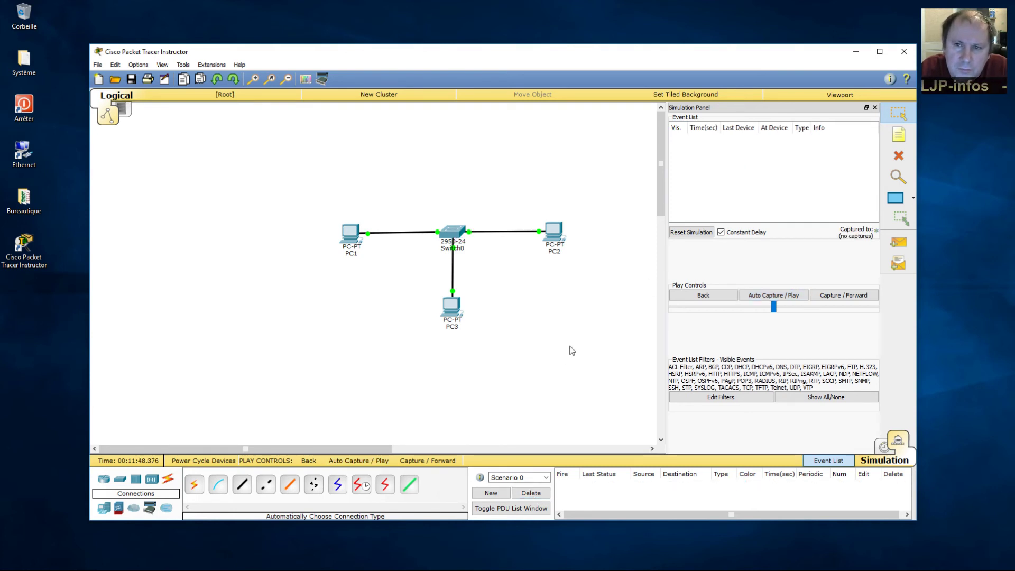
pyautogui.click(899, 242)
pyautogui.click(350, 233)
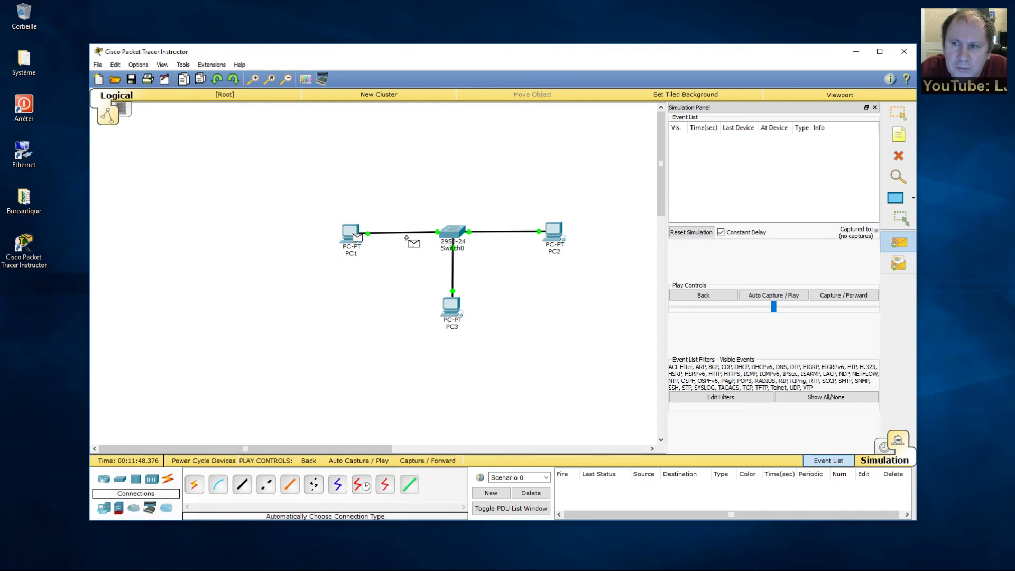
pyautogui.click(554, 231)
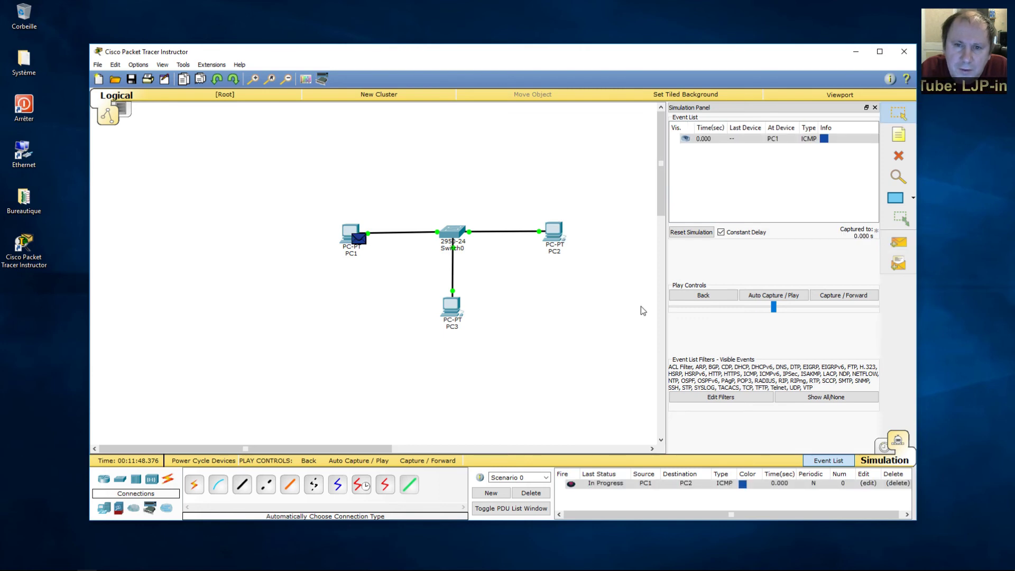
# Advance the PC1-to-PC2 simulation manually, one capture event at a time, and delete the scenario's PDUs once the exchange is complete
pyautogui.click(838, 296)
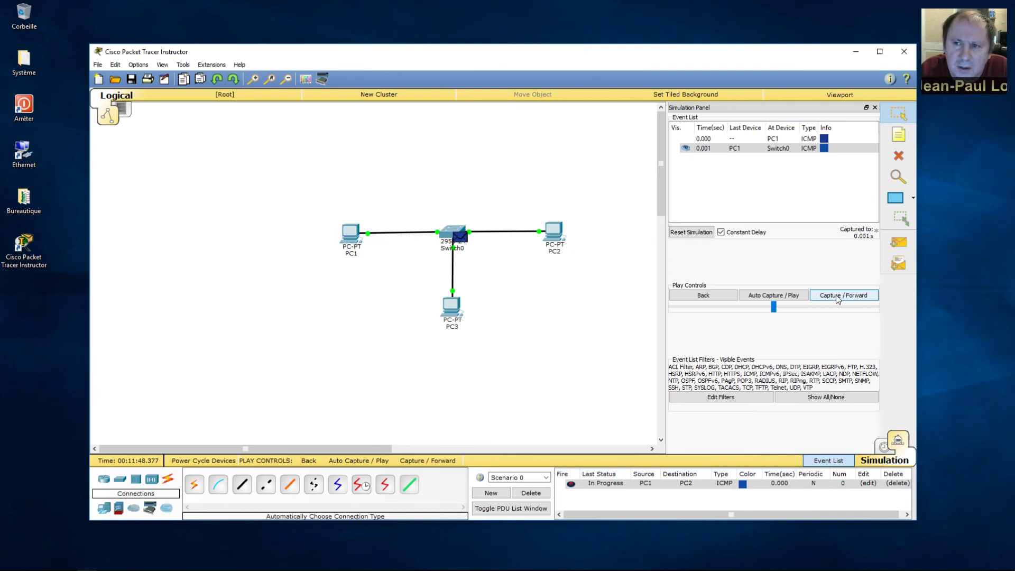
pyautogui.click(838, 297)
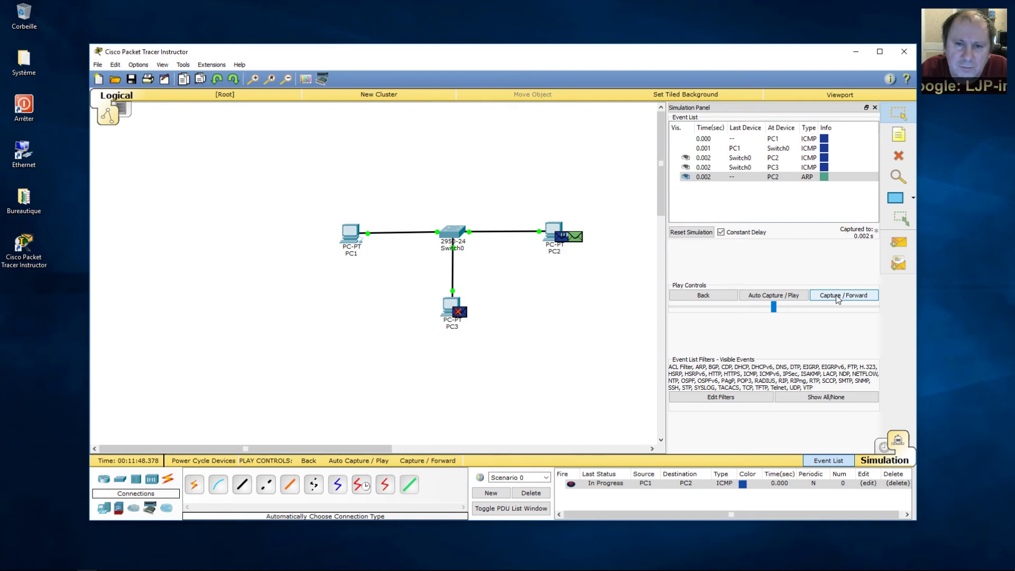
pyautogui.click(839, 296)
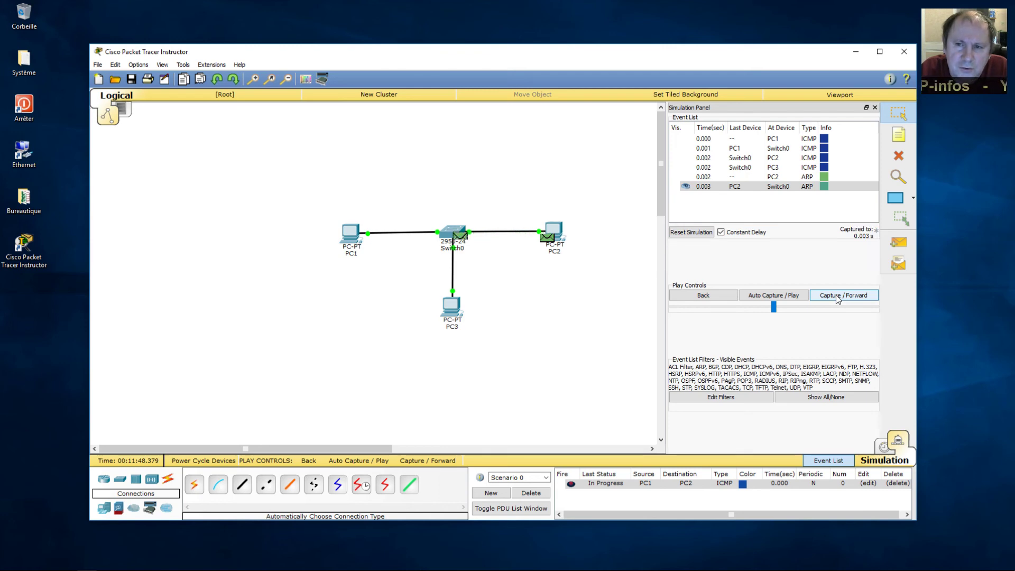
pyautogui.click(838, 297)
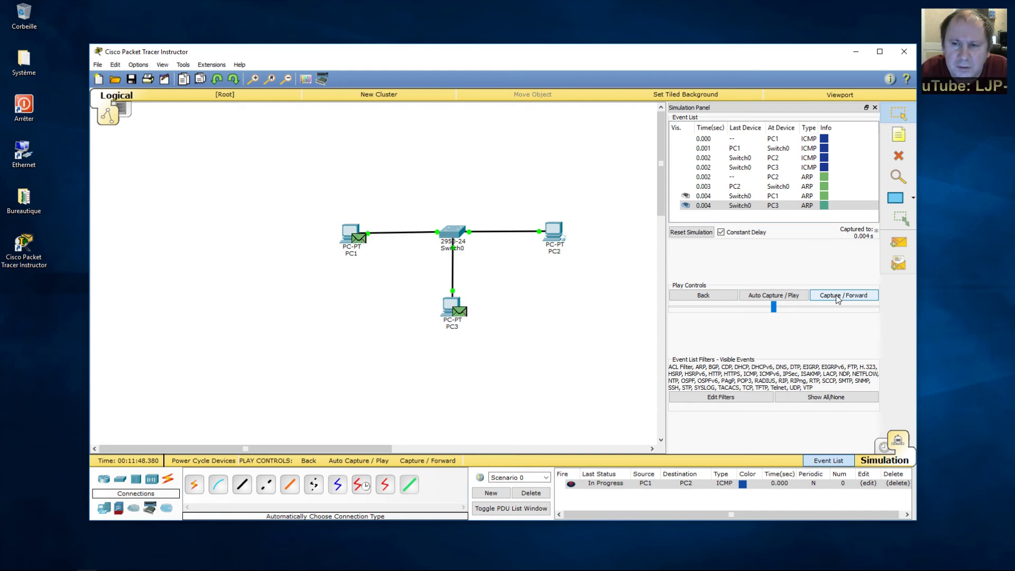
pyautogui.click(838, 297)
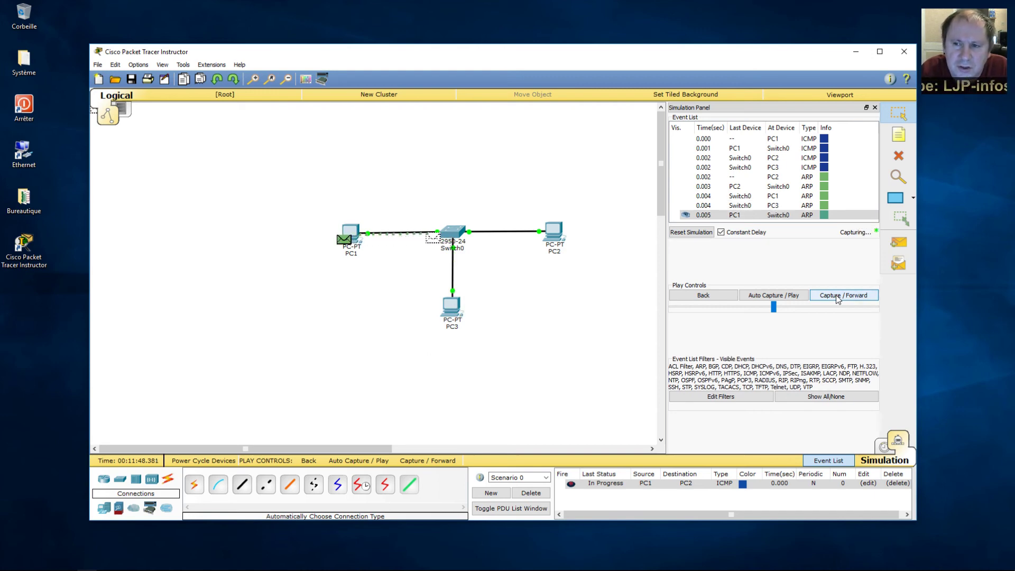
pyautogui.click(838, 297)
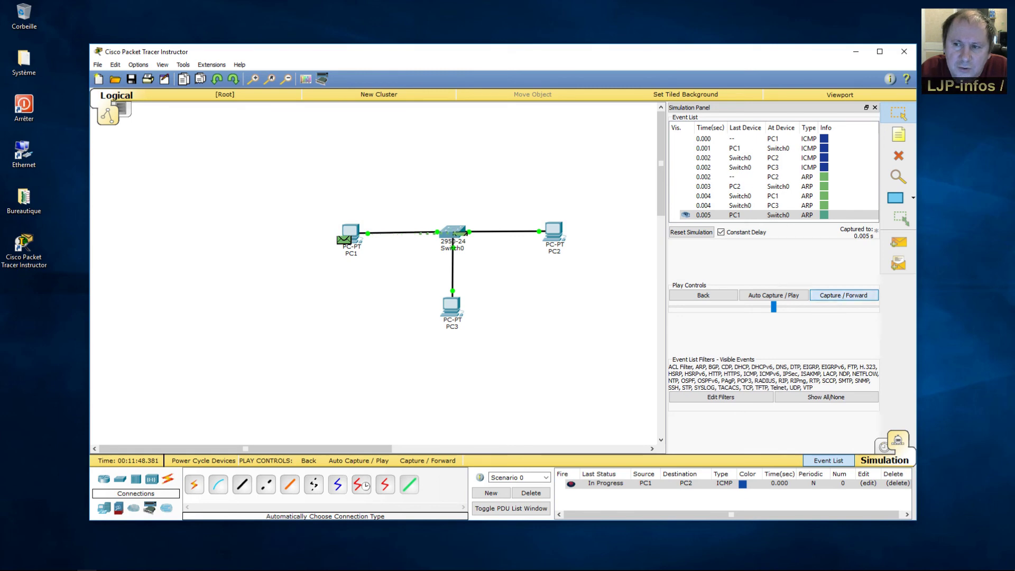
pyautogui.click(838, 297)
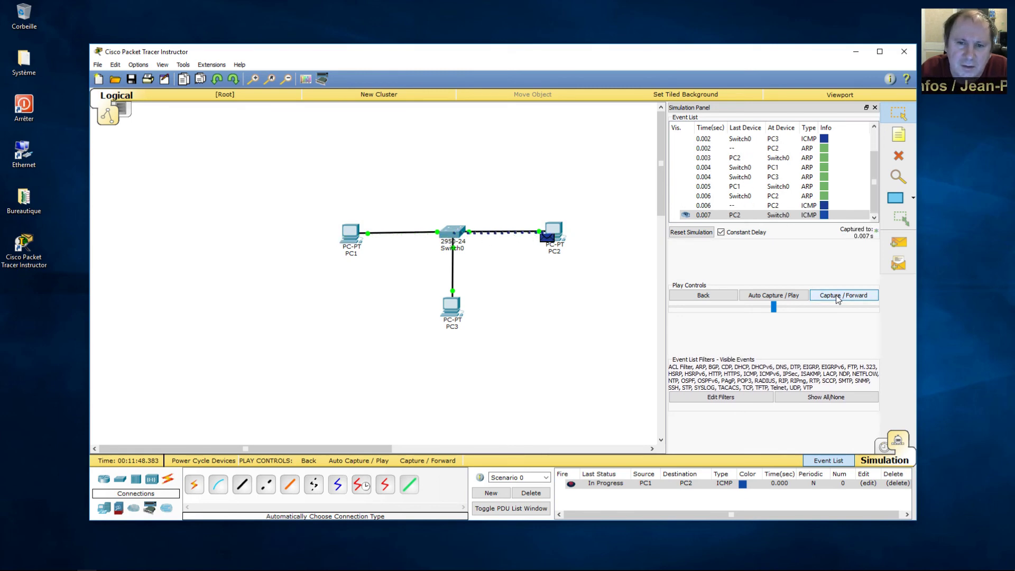
pyautogui.click(838, 297)
pyautogui.click(839, 297)
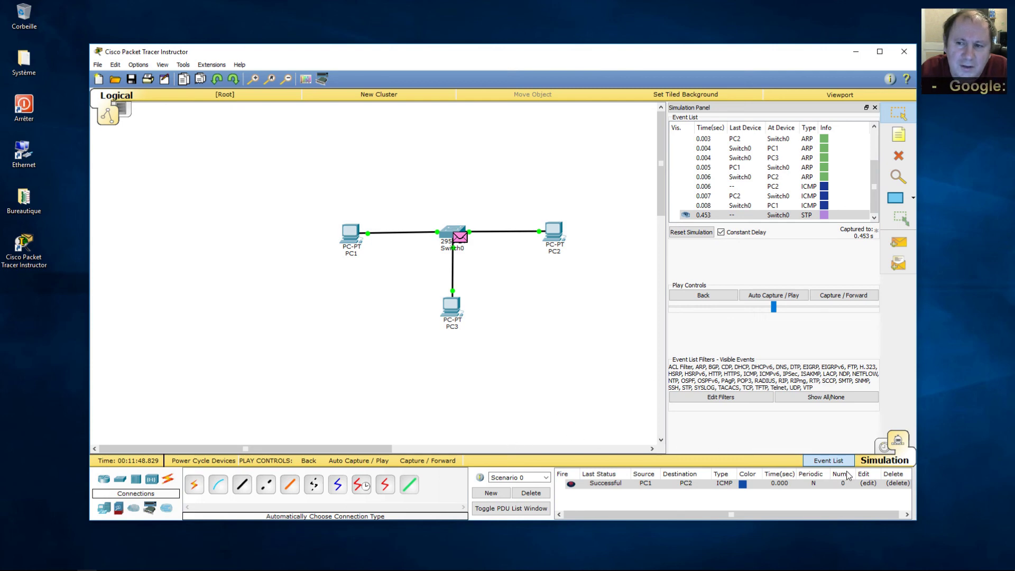
pyautogui.click(527, 496)
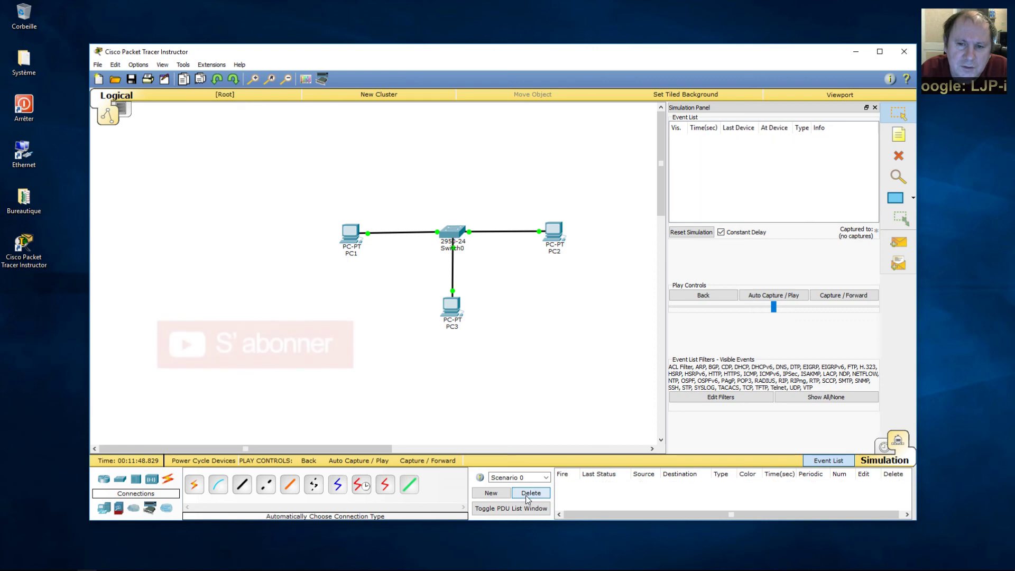
# Examine the application choices for a complex PDU sourced from PC2, and close the settings without creating a PDU
pyautogui.click(899, 265)
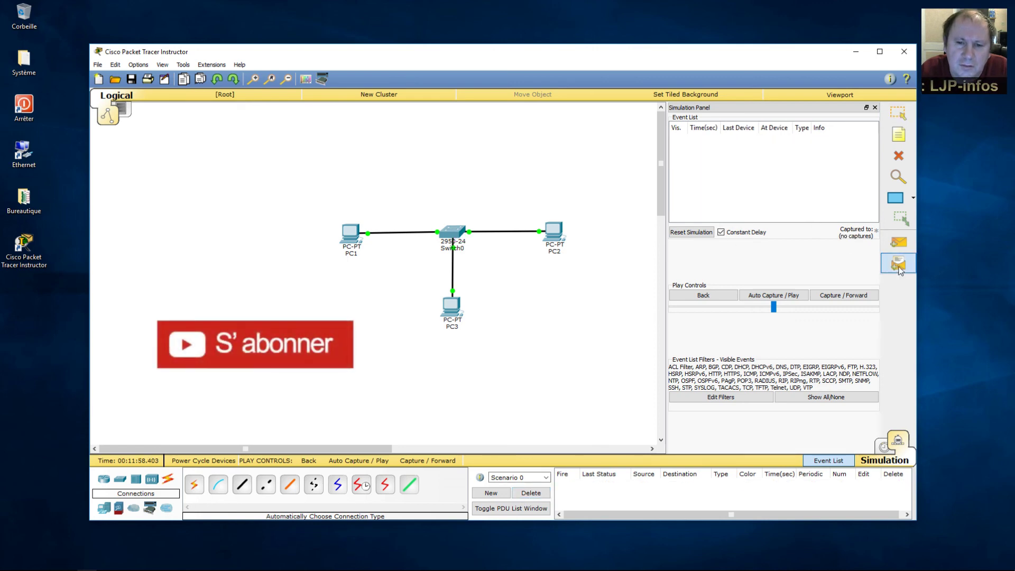
pyautogui.click(555, 235)
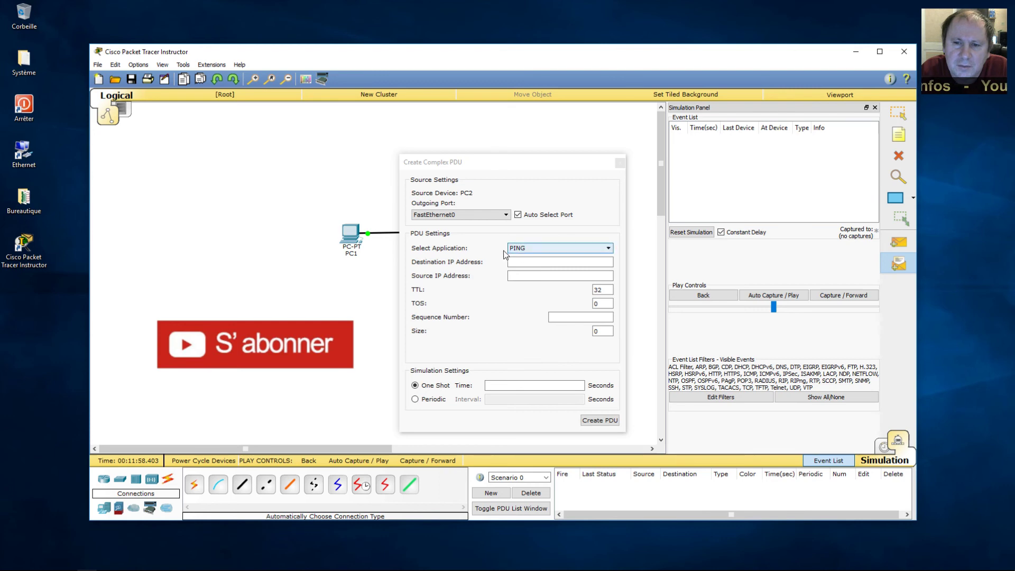
pyautogui.click(566, 248)
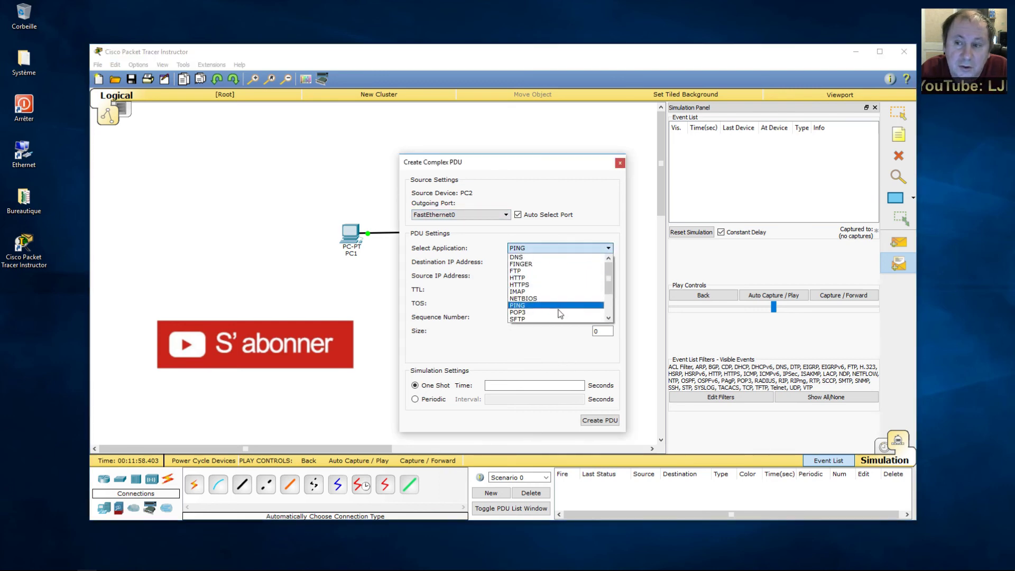
pyautogui.click(556, 343)
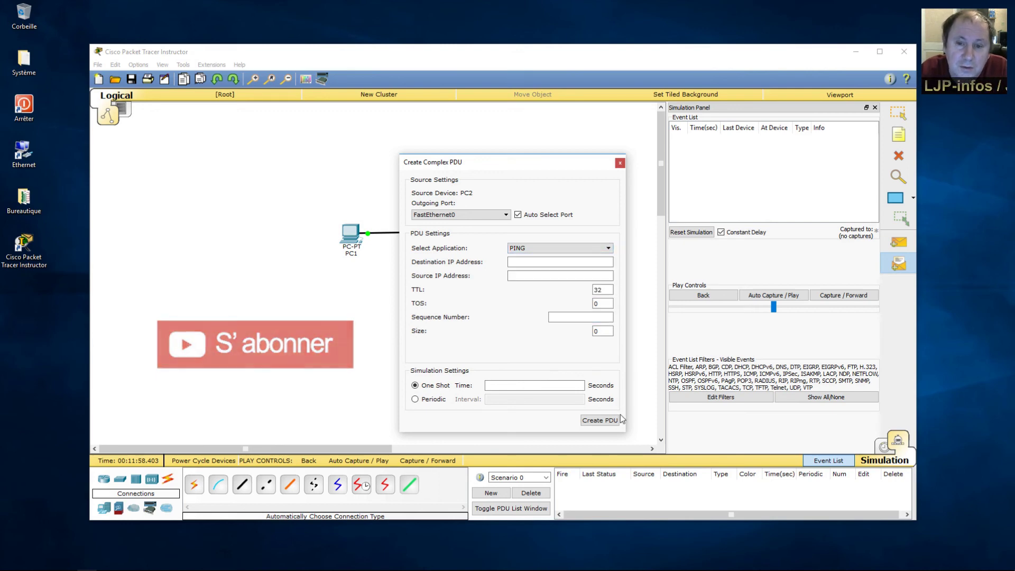
pyautogui.click(620, 163)
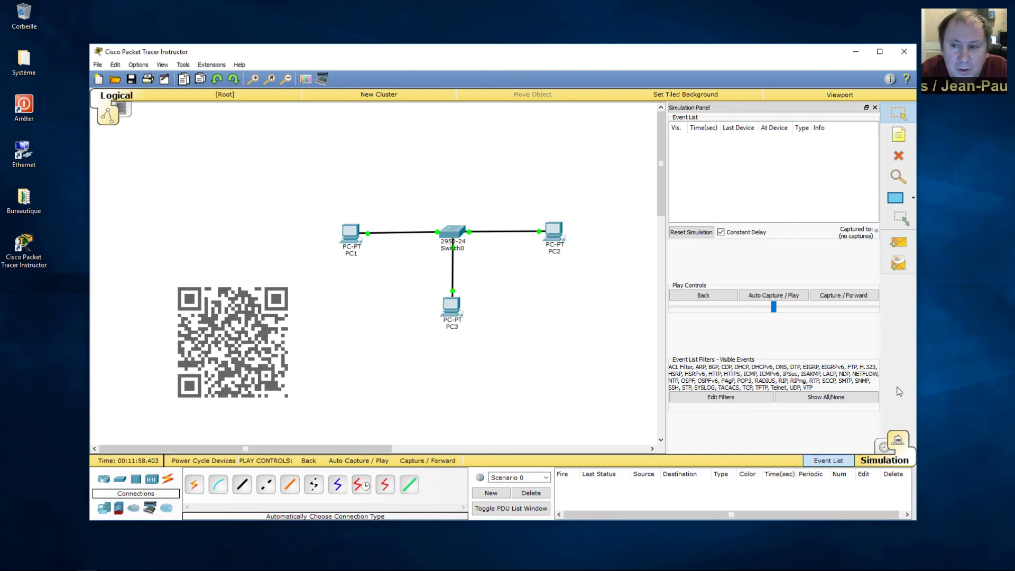
# Return to Realtime mode and delete the switch and all three PCs from the workspace together
pyautogui.click(883, 448)
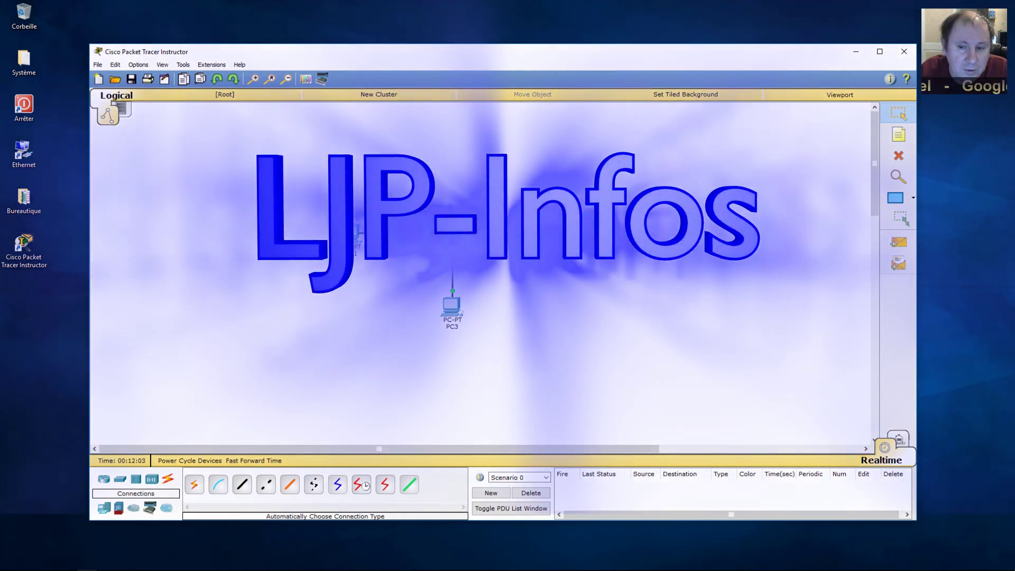
pyautogui.moveTo(271, 162); pyautogui.dragTo(691, 389)
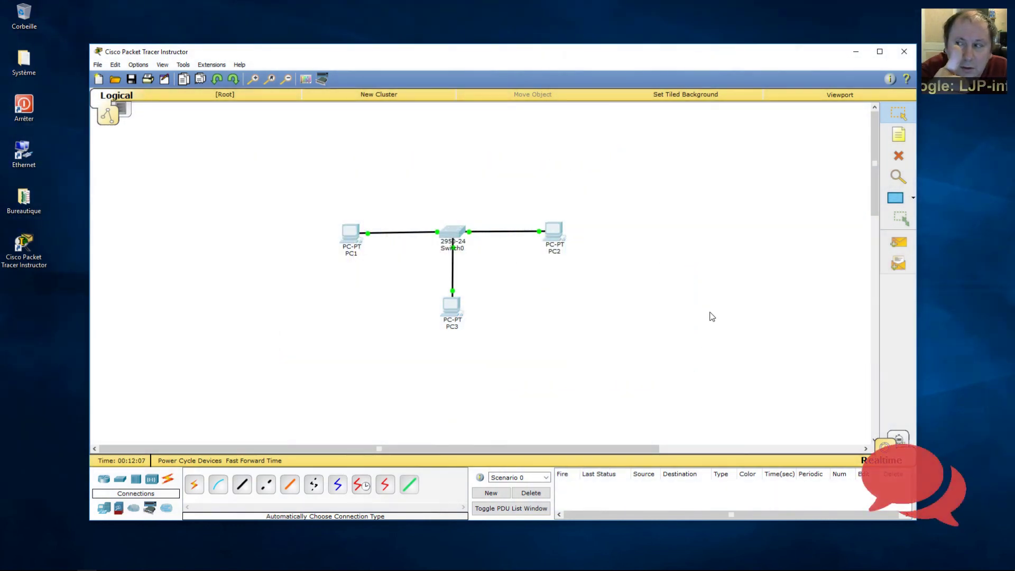
pyautogui.click(899, 155)
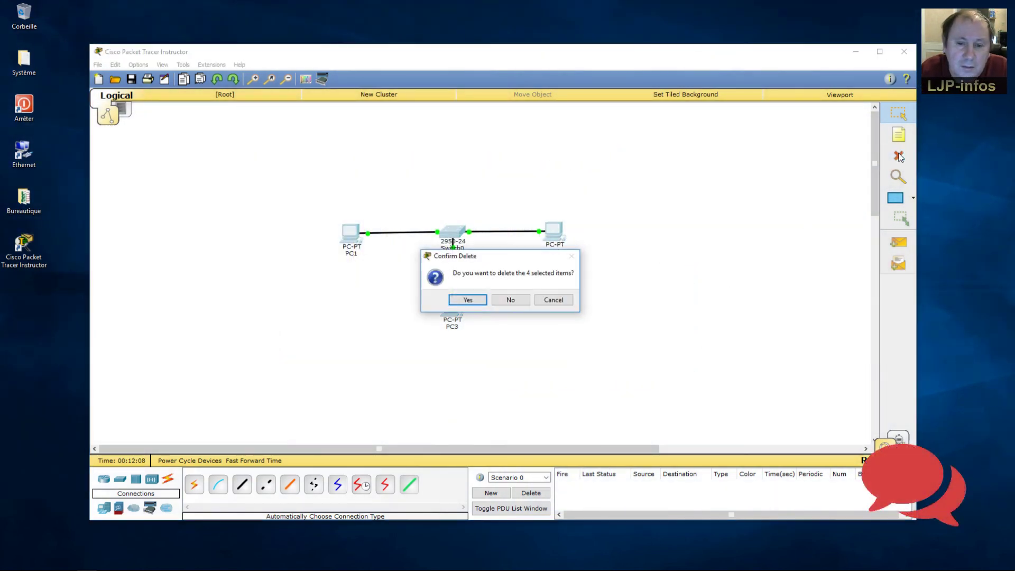
pyautogui.click(462, 299)
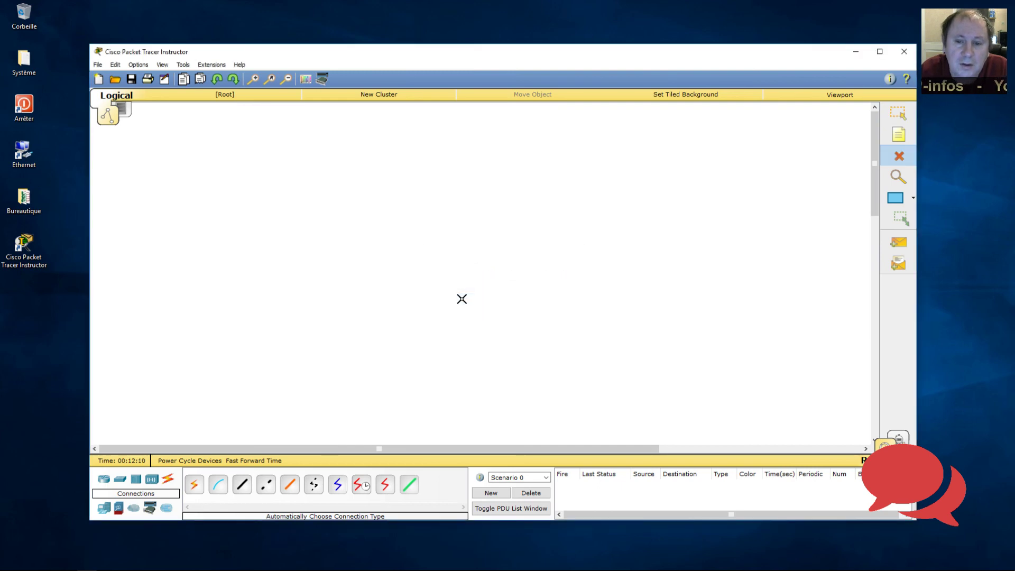
# Restore the Select tool and close Cisco Packet Tracer
pyautogui.click(896, 115)
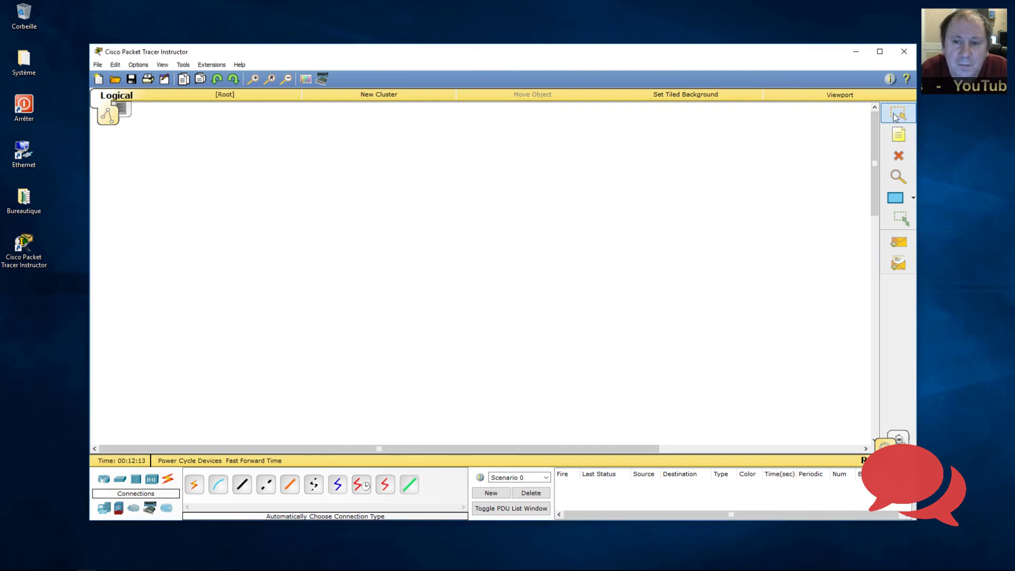
pyautogui.click(905, 52)
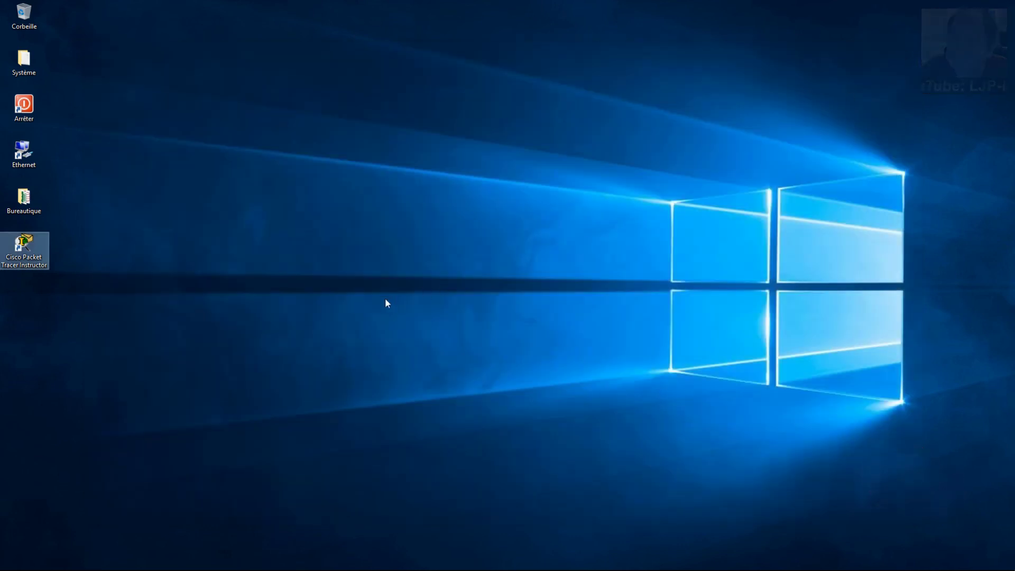